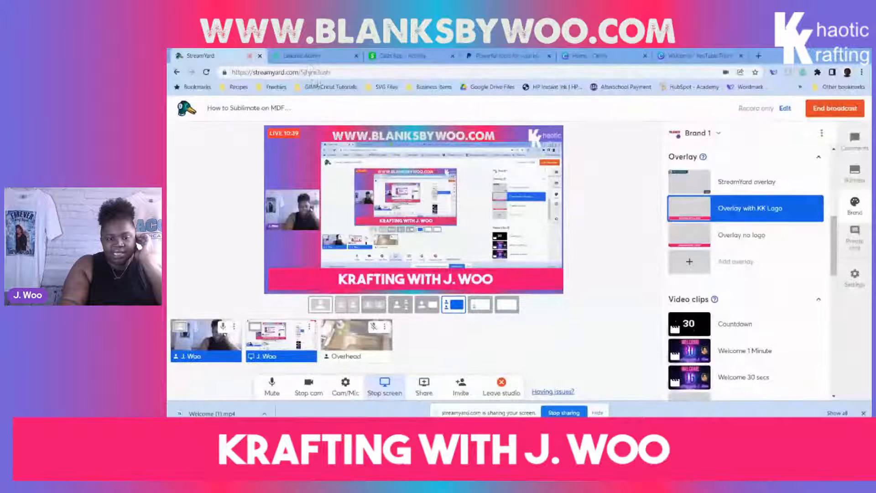
- Glance at the Linktree links editor, then return to the Affinity hexagon sign design
click(301, 56)
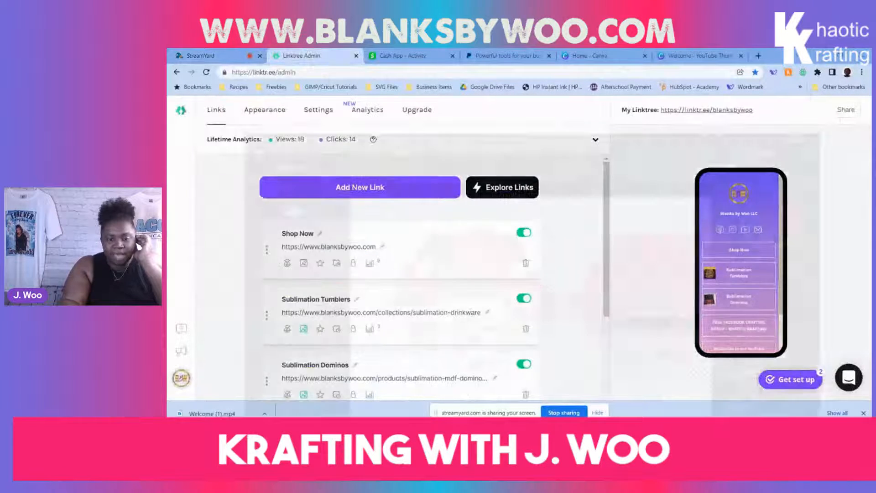
key(alt+Tab)
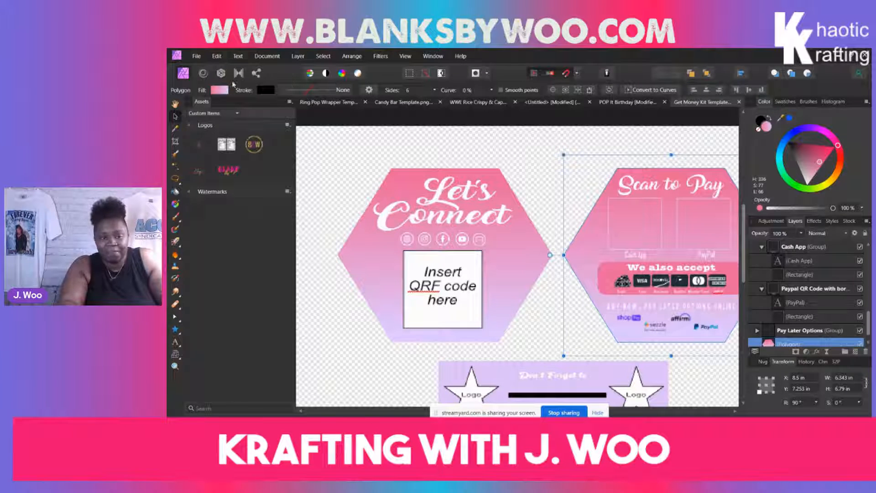
- Flip through the Ring Pop Wrapper, Candy Bar and WWE Rice Crispy templates to the Feb 14th hearts design
click(328, 102)
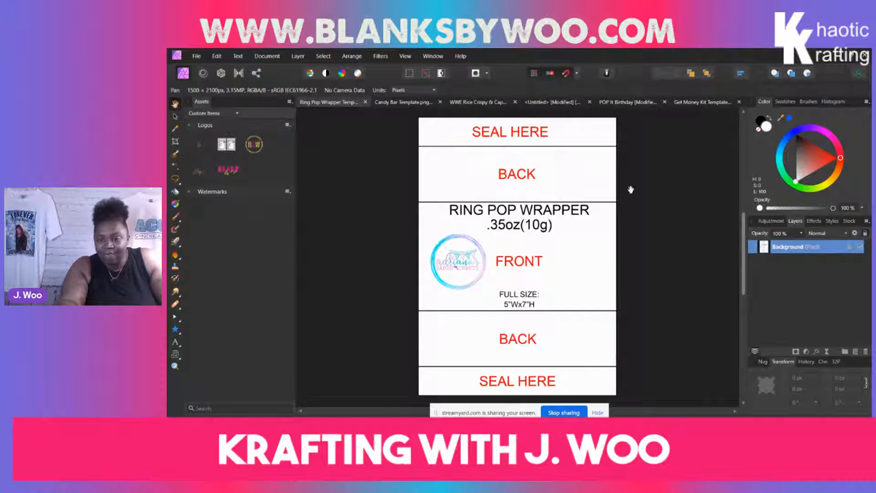
click(405, 103)
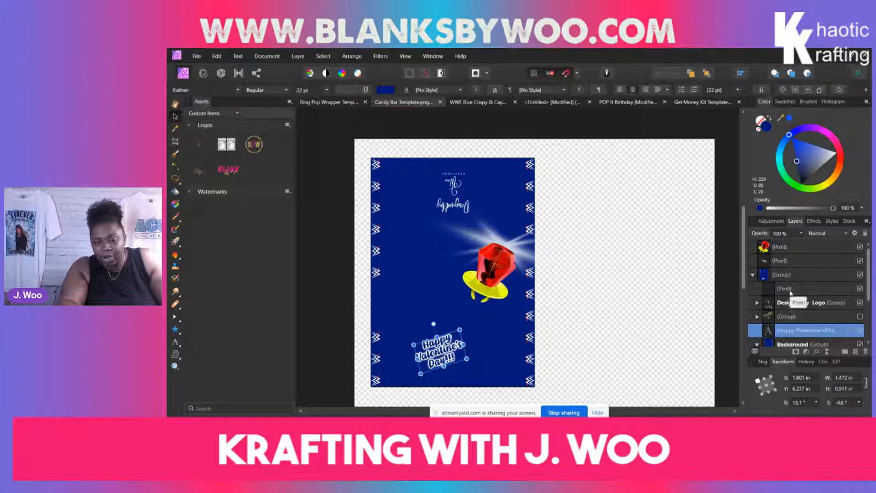
scroll(791, 294, down, 3)
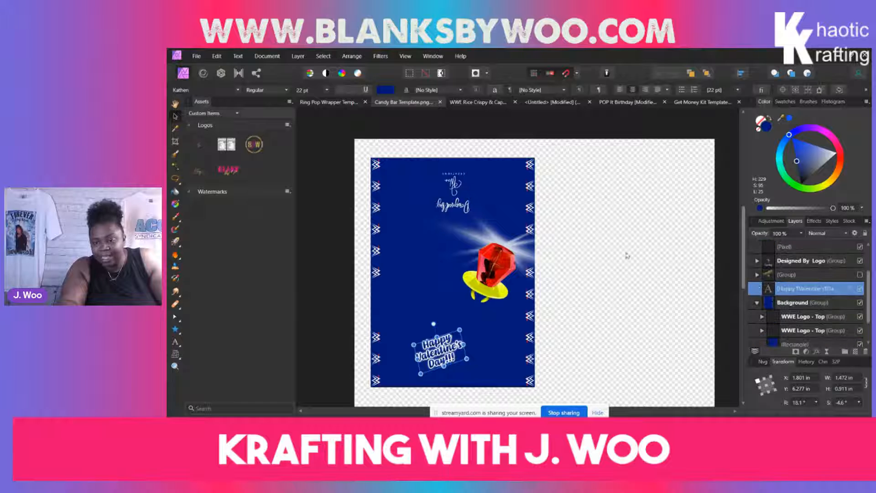
click(473, 103)
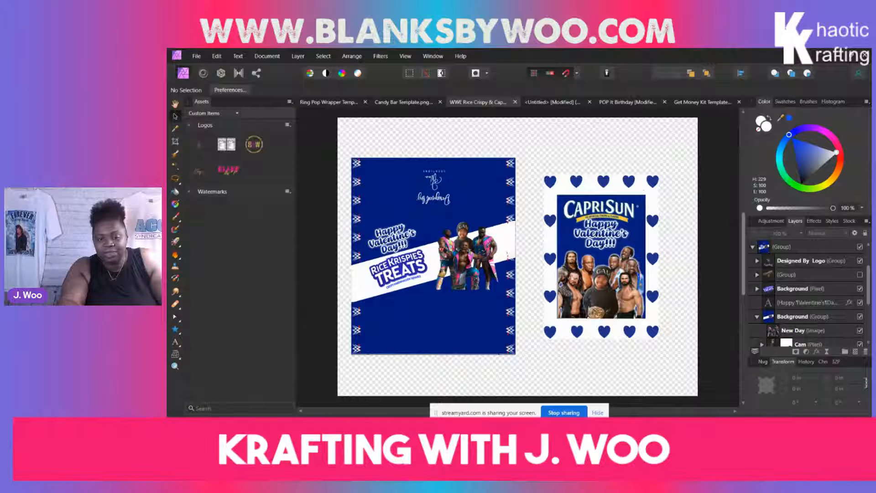
click(554, 103)
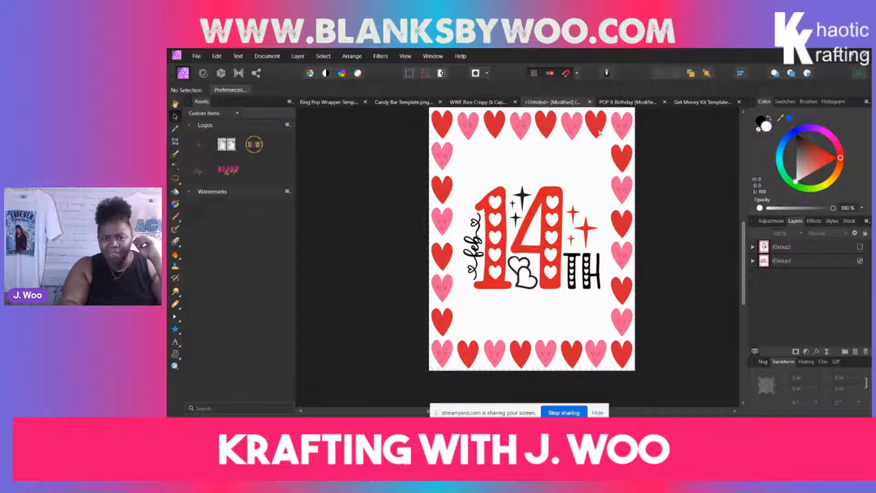
- In the POP It Birthday design, fit it to view and show the rainbow popsicle and extra pop-it layers
click(647, 103)
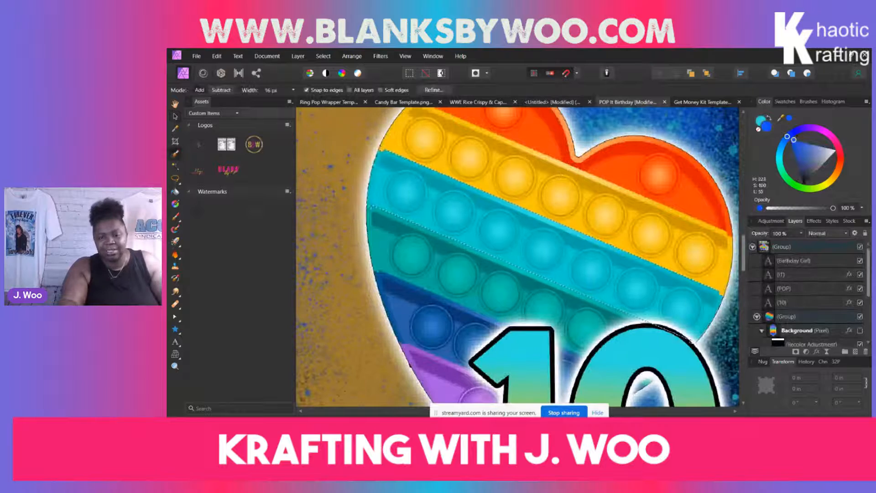
key(ctrl+minus)
key(ctrl+minus)
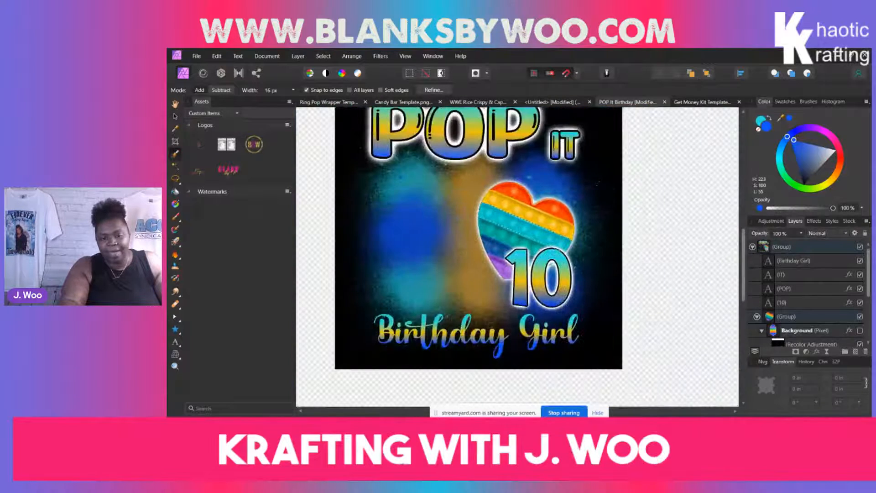
scroll(841, 316, down, 2)
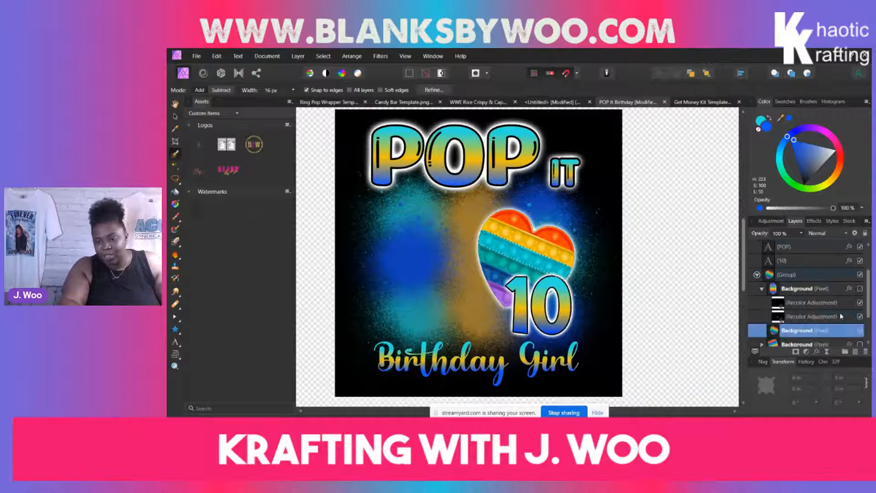
click(860, 289)
scroll(859, 313, up, 3)
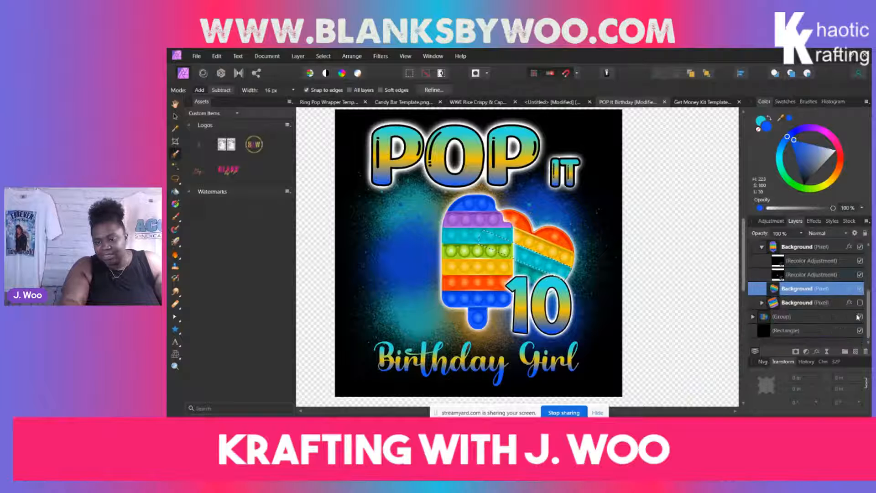
scroll(864, 310, down, 3)
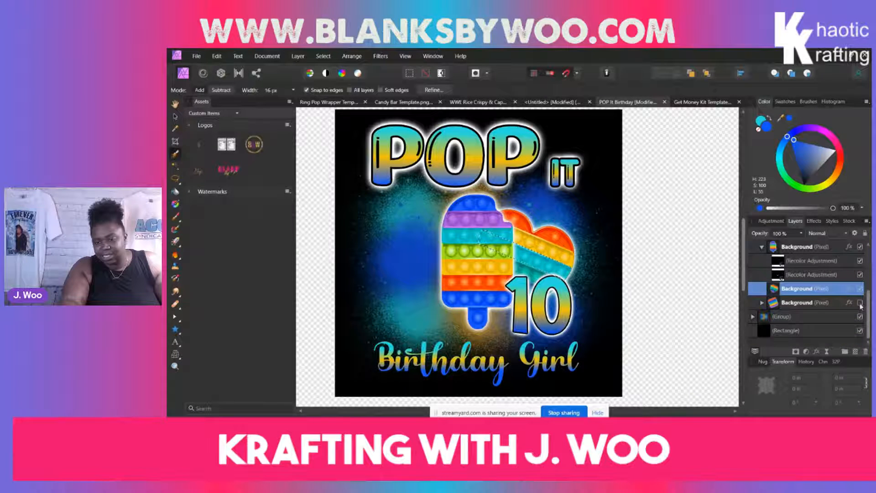
click(860, 302)
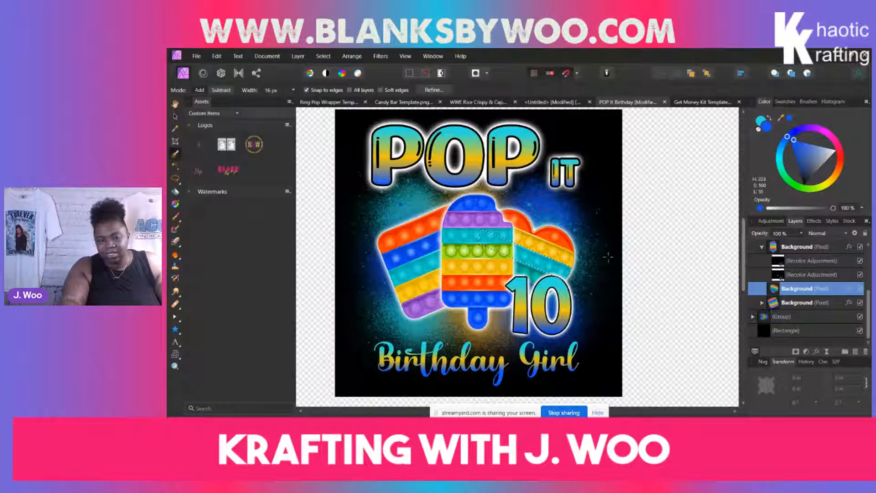
scroll(608, 258, down, 1)
- Browse the spray paint stamp brushes, then return to the Get Money Kit hexagon template
key(super)
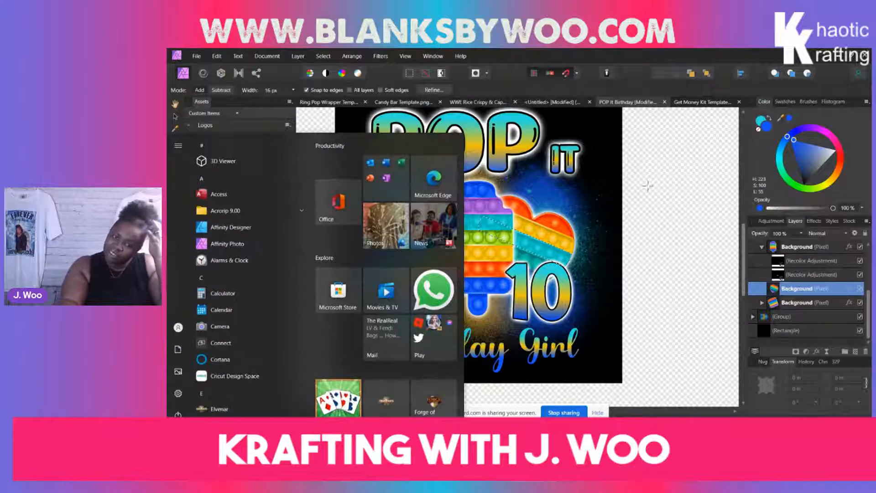
key(super)
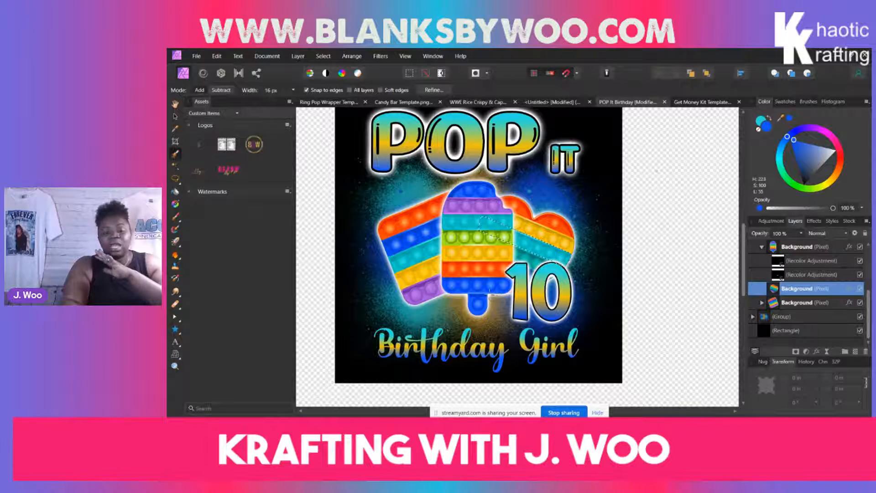
click(808, 102)
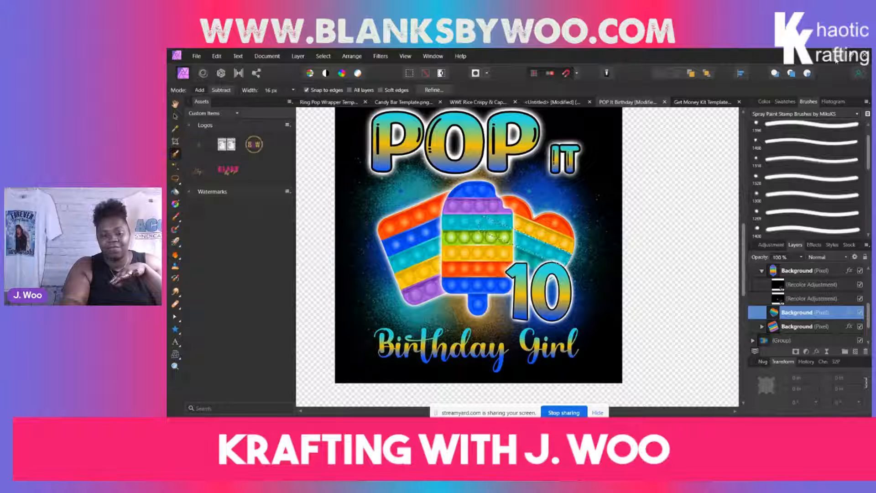
click(714, 105)
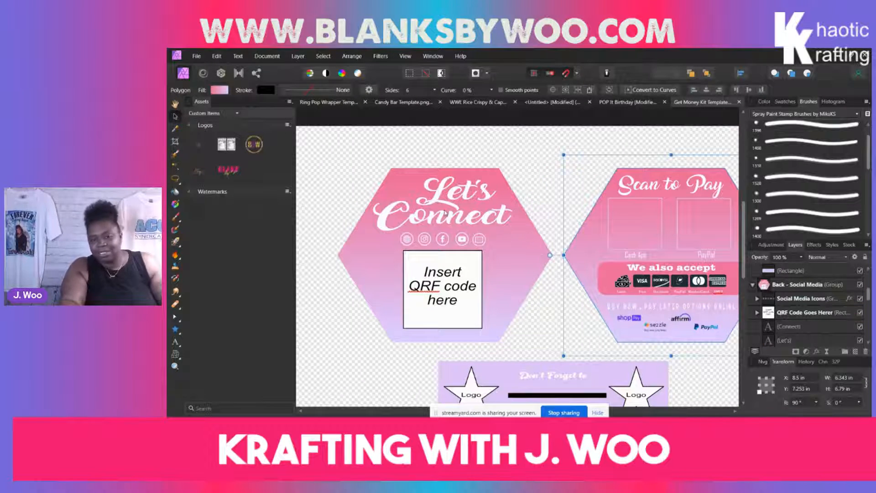
- Collapse the Bottom, Back - Social Media and Front Sign groups, then select the Scan to Pay sign
scroll(445, 212, down, 1)
click(726, 281)
scroll(759, 296, up, 2)
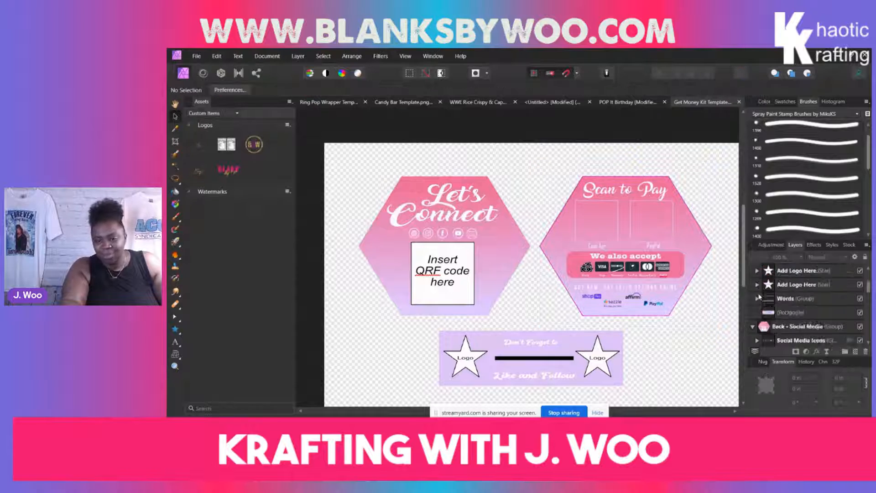
click(752, 285)
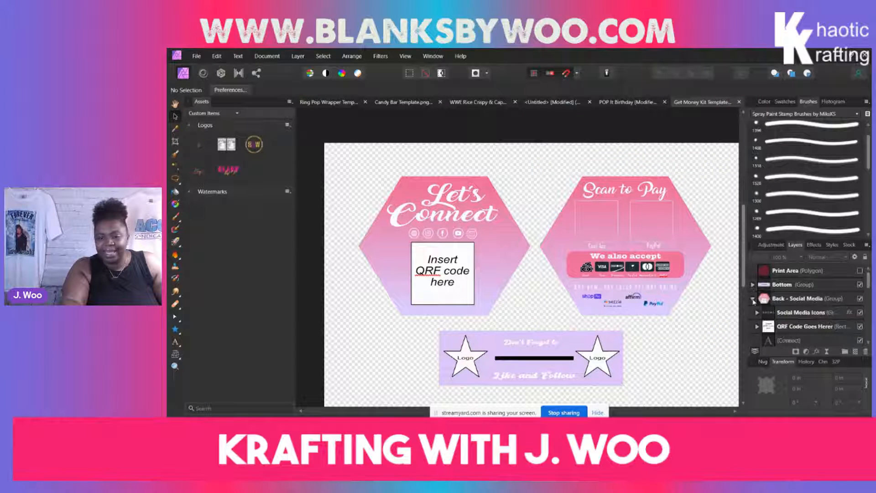
click(753, 299)
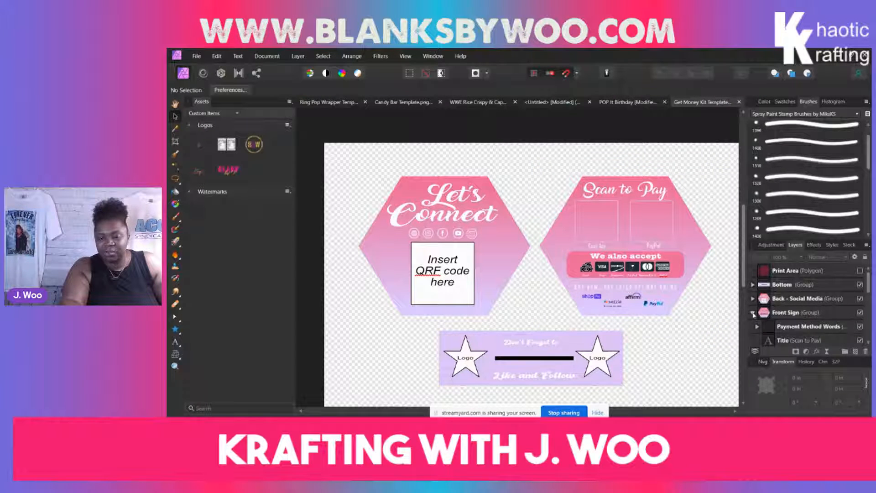
click(753, 313)
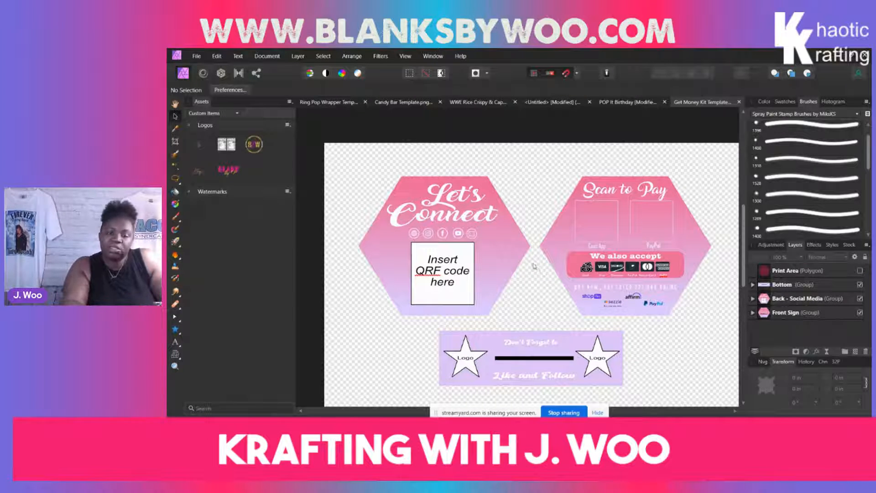
scroll(534, 267, down, 1)
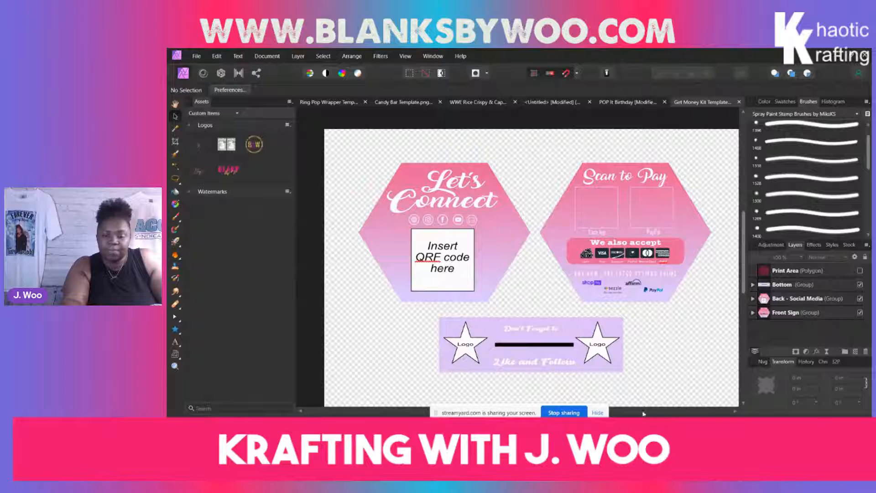
scroll(733, 412, right, 3)
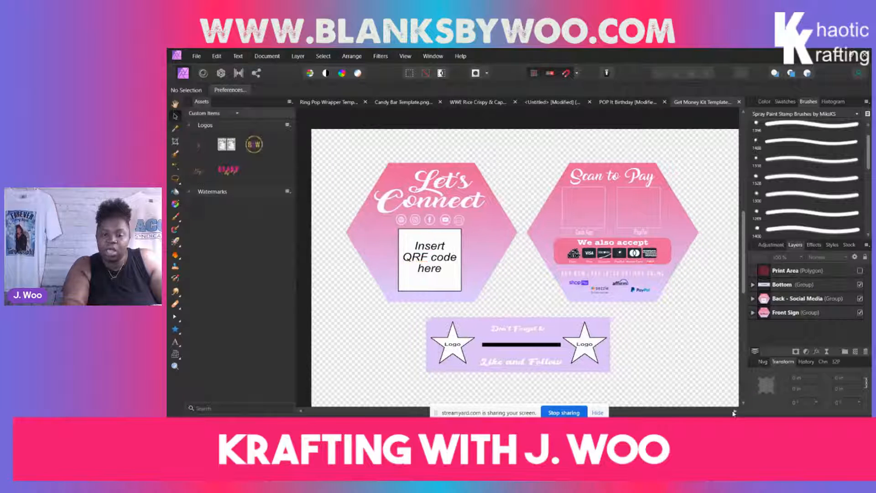
scroll(655, 325, down, 1)
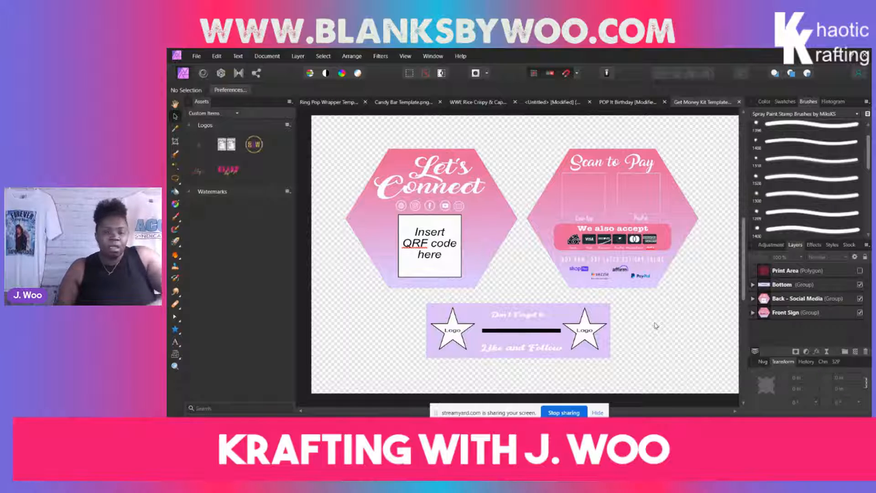
scroll(458, 188, up, 2)
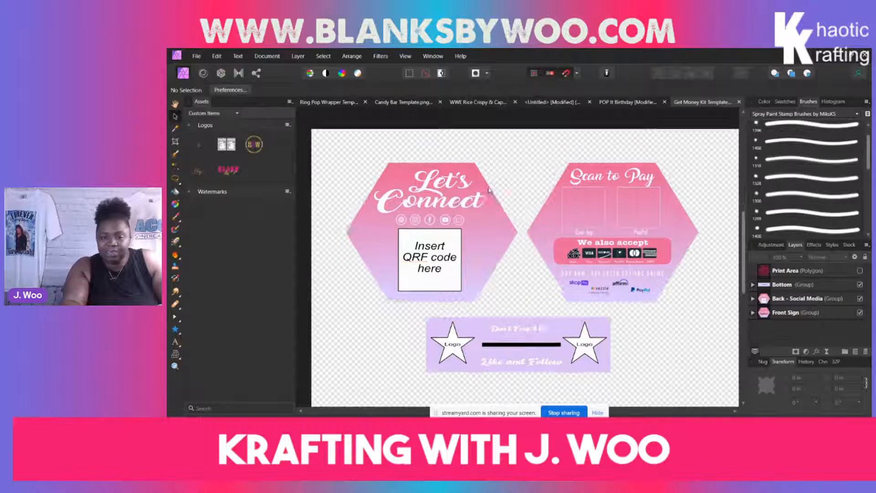
scroll(589, 226, down, 3)
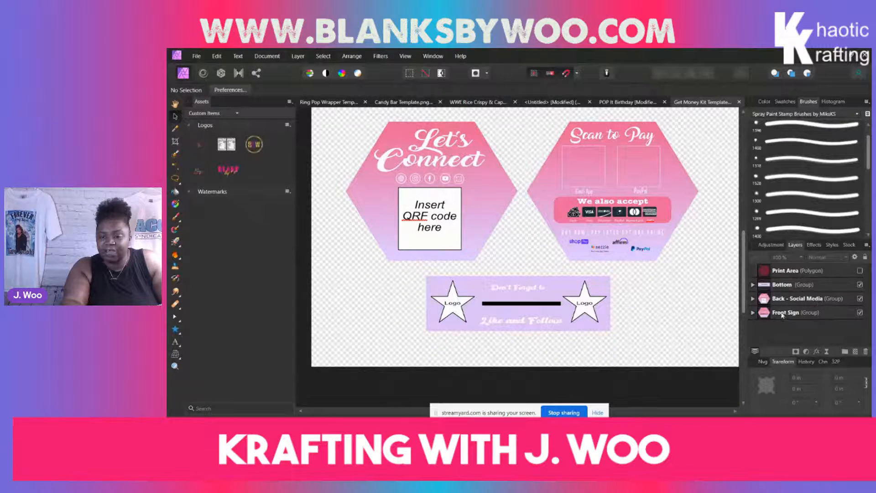
click(685, 247)
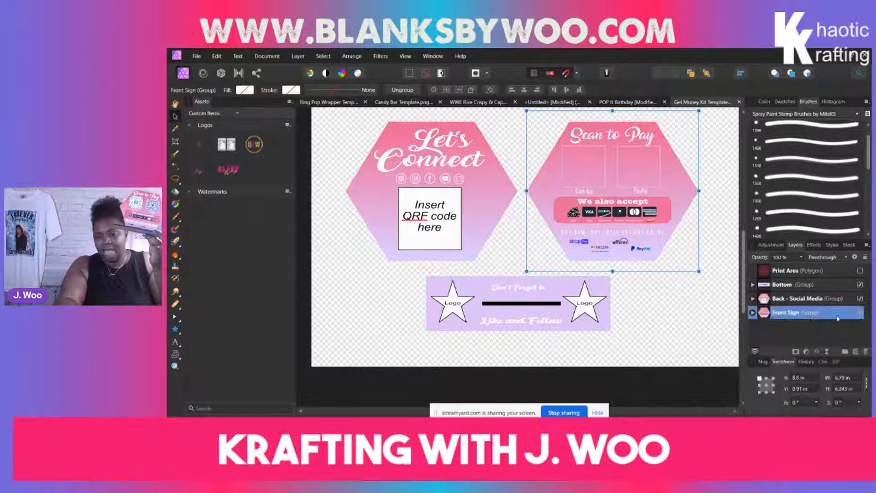
- Show the hidden Print Area hexagon guide and drag it over the Let's Connect sign
click(851, 316)
click(799, 298)
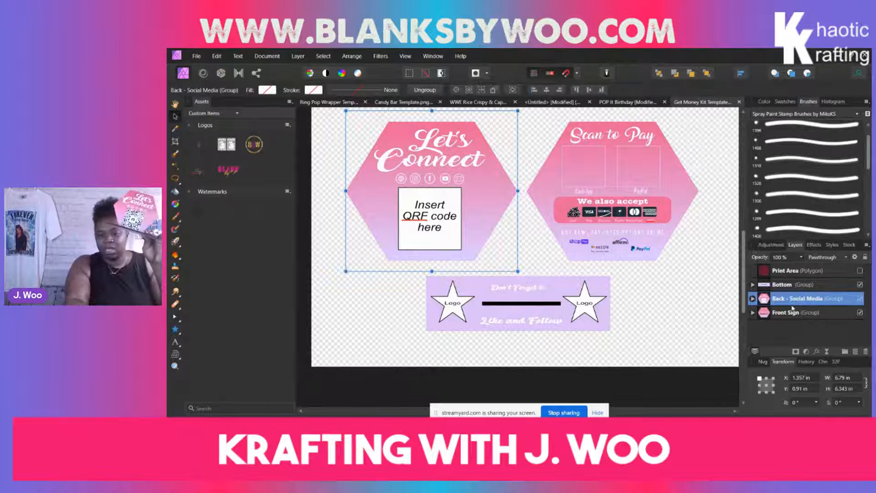
click(793, 284)
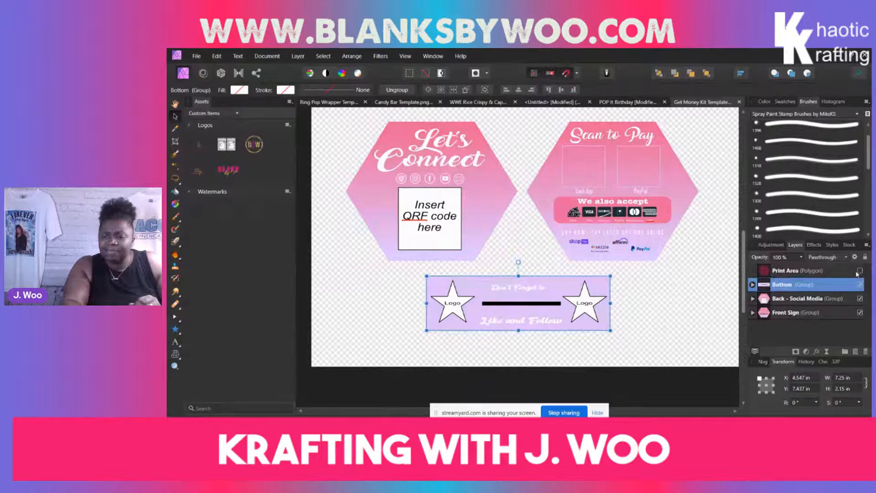
click(861, 272)
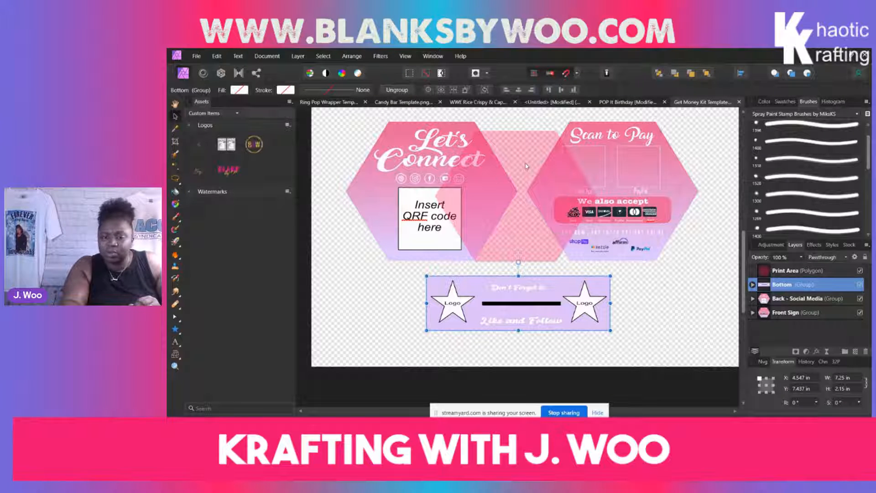
drag(517, 167, 442, 160)
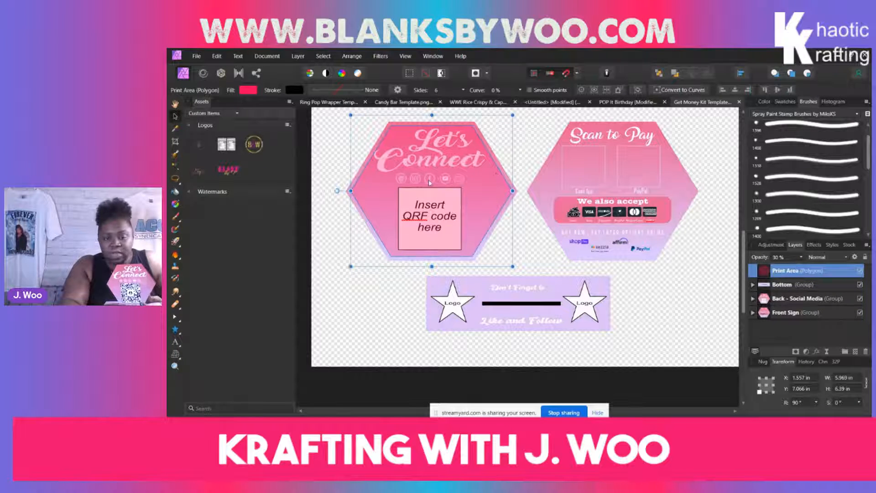
- Move the print area hexagon onto Scan to Pay and rename its layer 'Print Area Guide'
drag(429, 183, 613, 184)
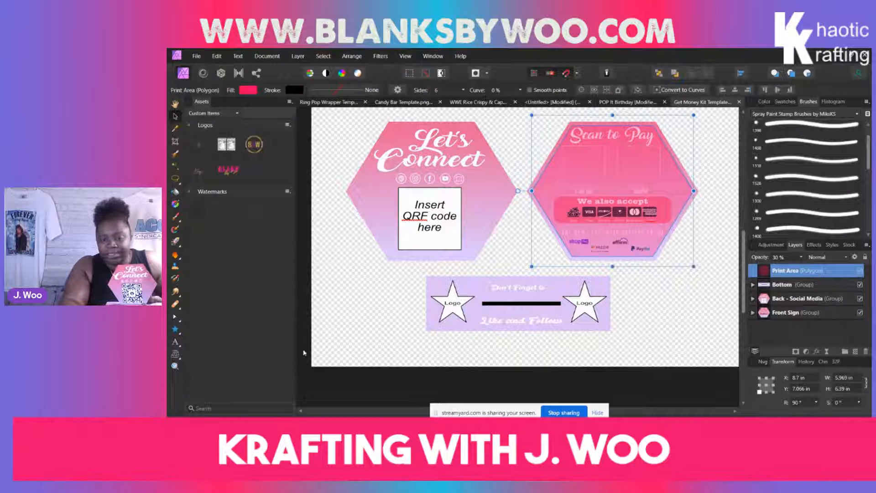
double_click(829, 271)
click(828, 271)
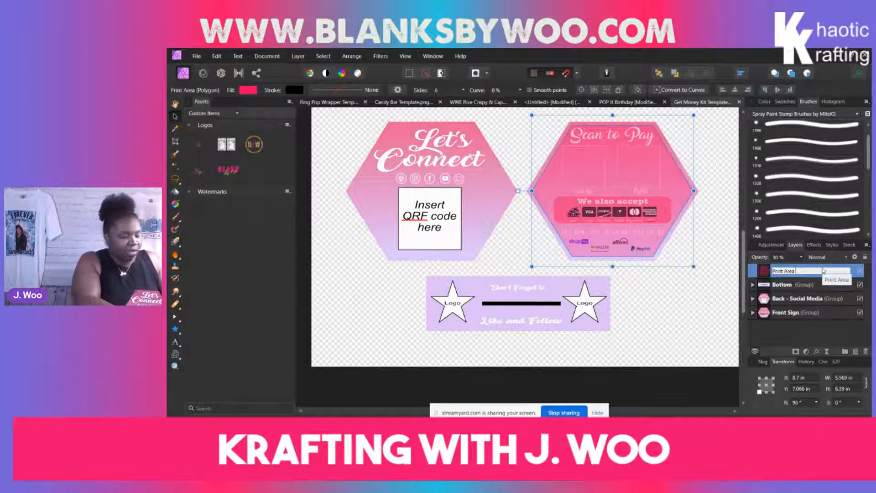
text(GUide)
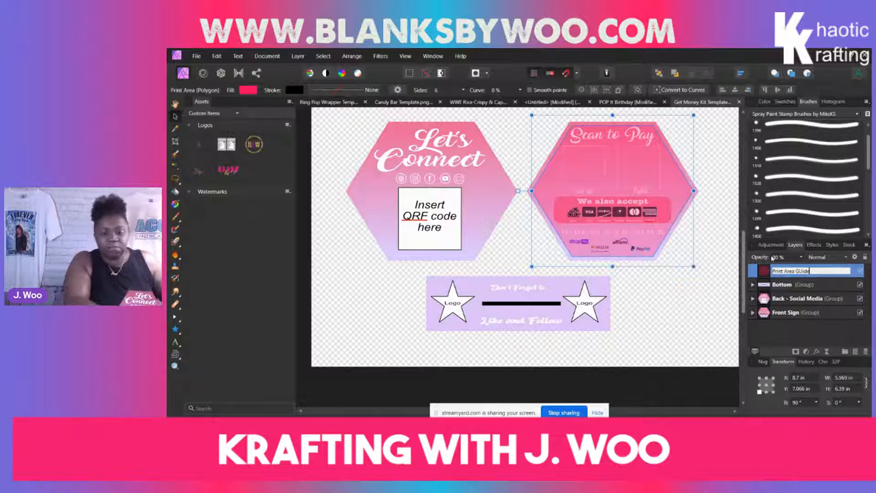
key(BackSpace)
key(BackSpace)
key(BackSpace)
text(id)
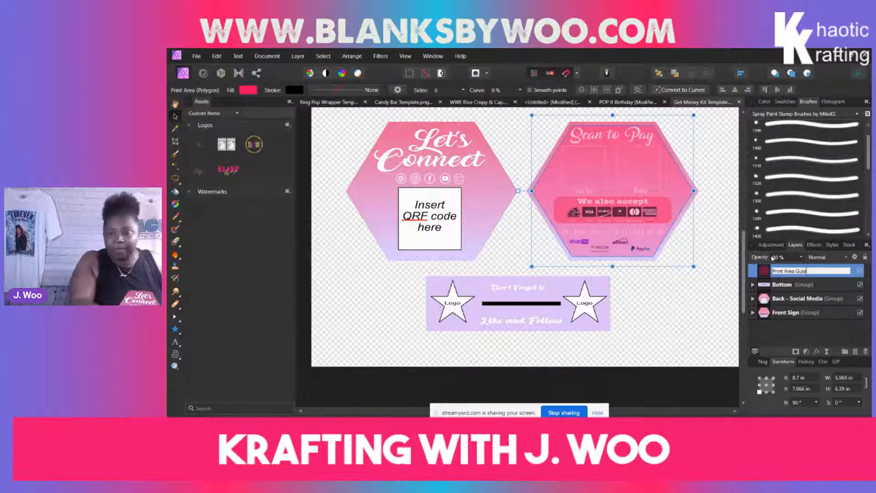
text(e)
key(Return)
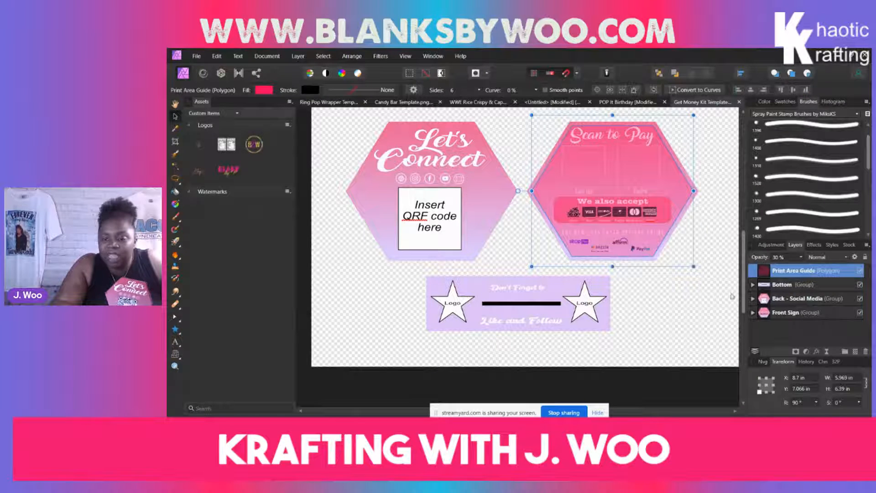
click(757, 304)
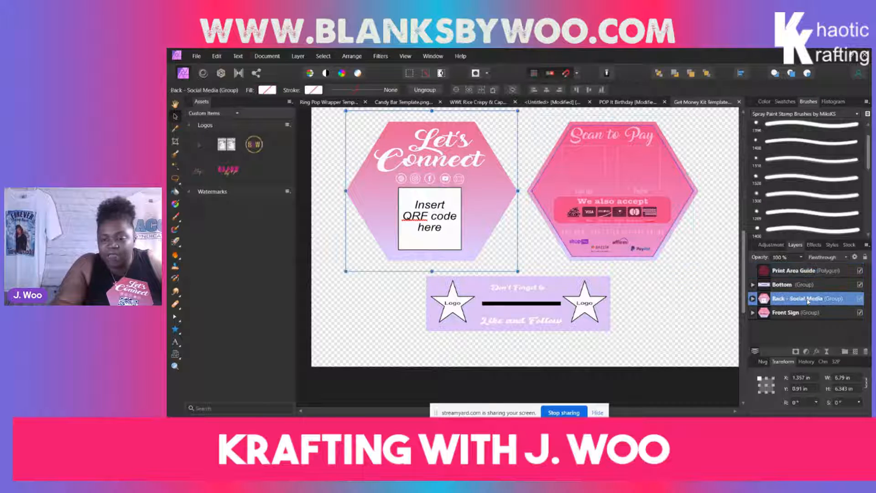
- Expand Back - Social Media, enlarge the Layers panel and expand the Social Media Icons group
click(753, 299)
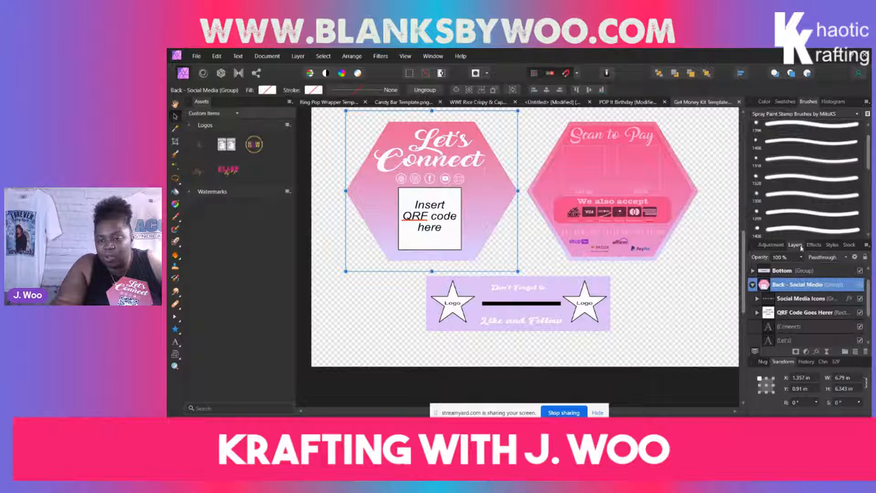
drag(800, 238, 796, 224)
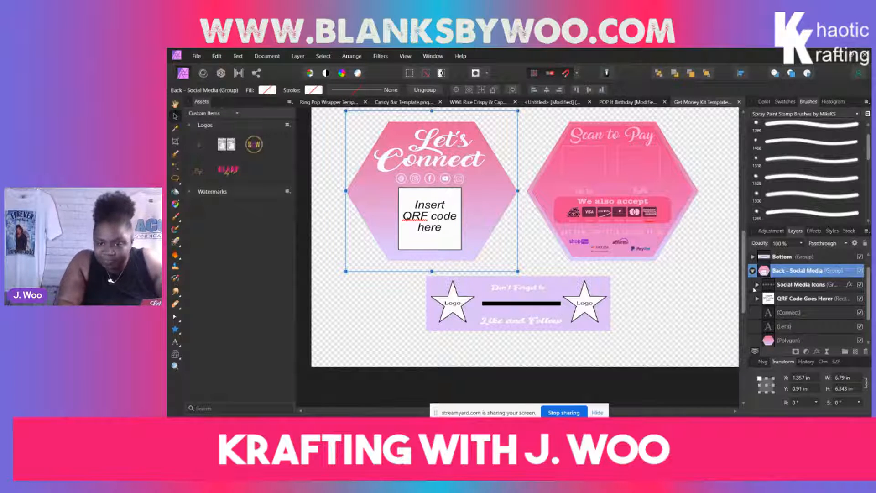
click(781, 290)
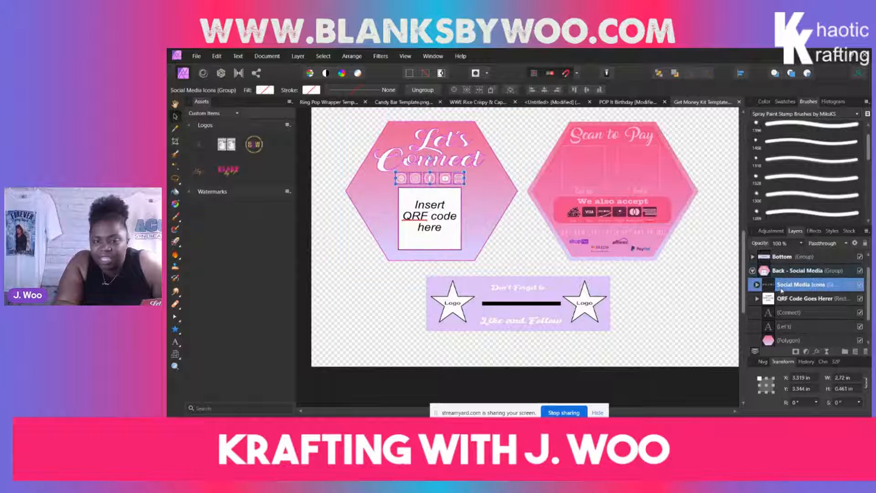
click(756, 284)
scroll(792, 308, down, 3)
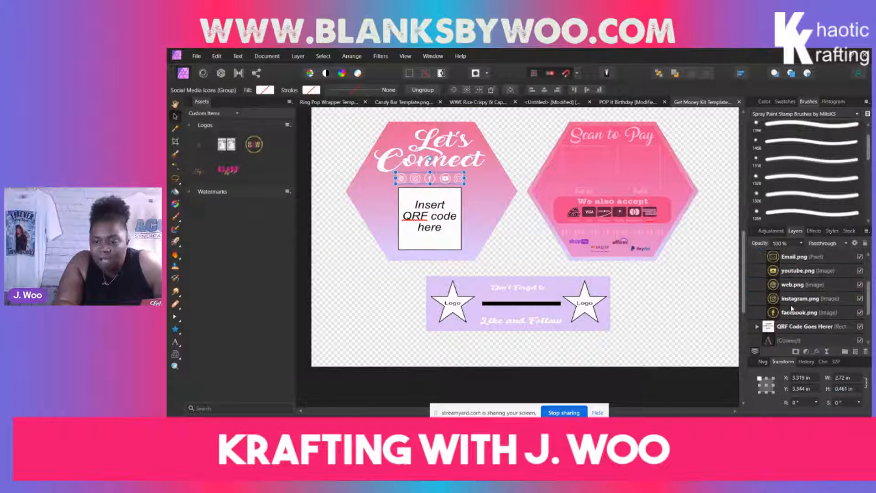
scroll(807, 312, up, 2)
scroll(807, 312, down, 2)
scroll(807, 312, up, 3)
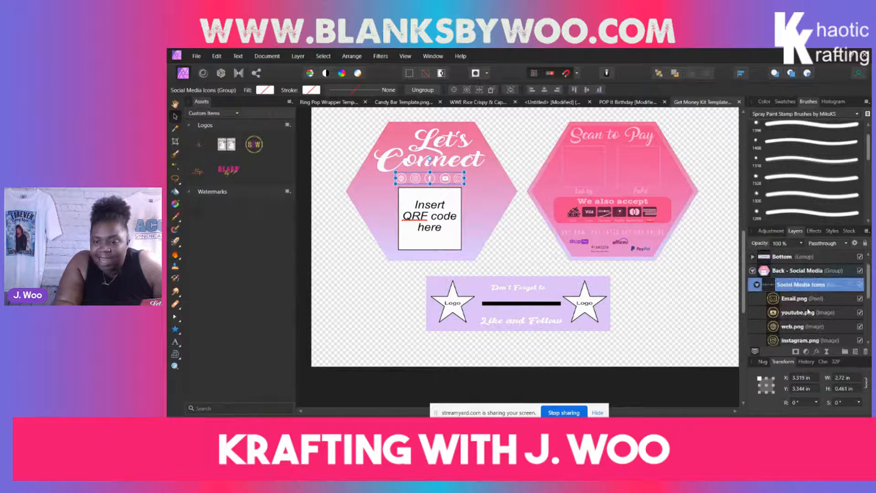
scroll(808, 312, down, 3)
scroll(795, 295, up, 3)
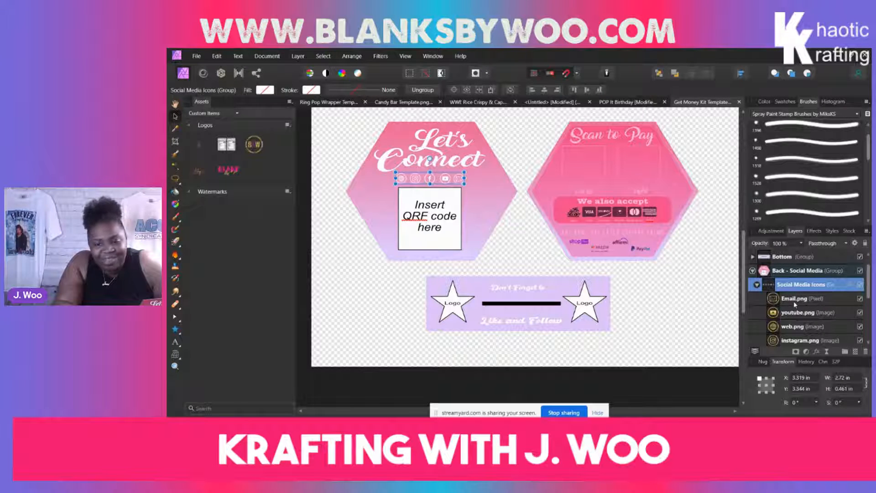
- Inspect the email icon layer, then reselect and collapse the Social Media Icons group
click(793, 301)
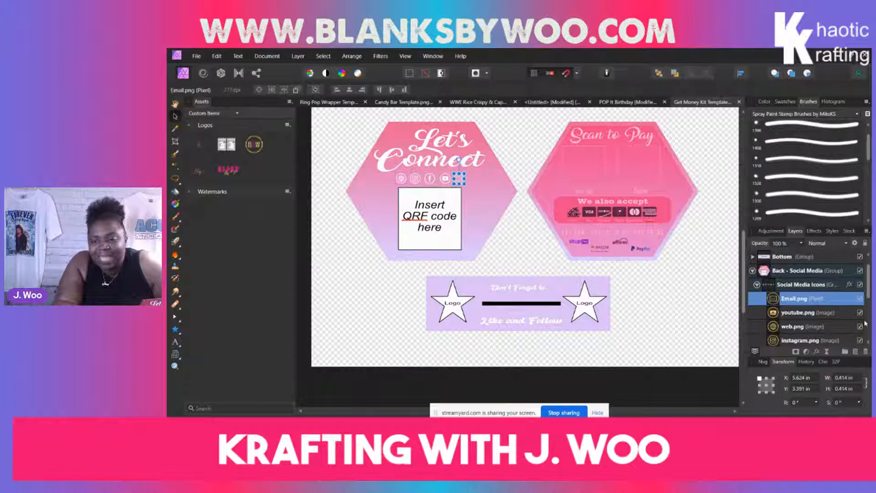
scroll(851, 308, down, 2)
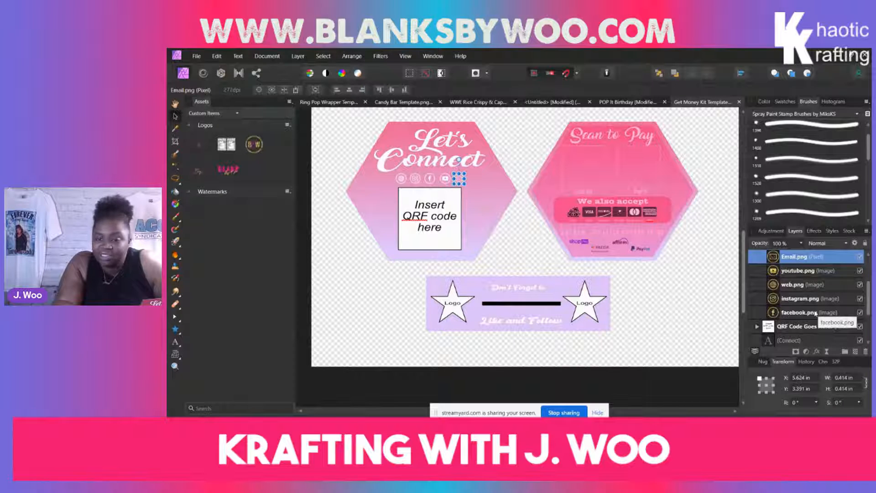
scroll(815, 314, up, 2)
click(811, 302)
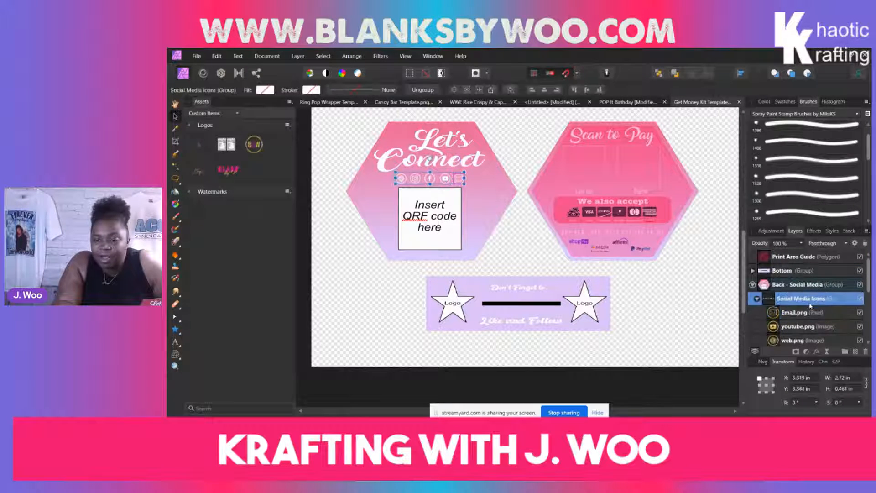
click(757, 299)
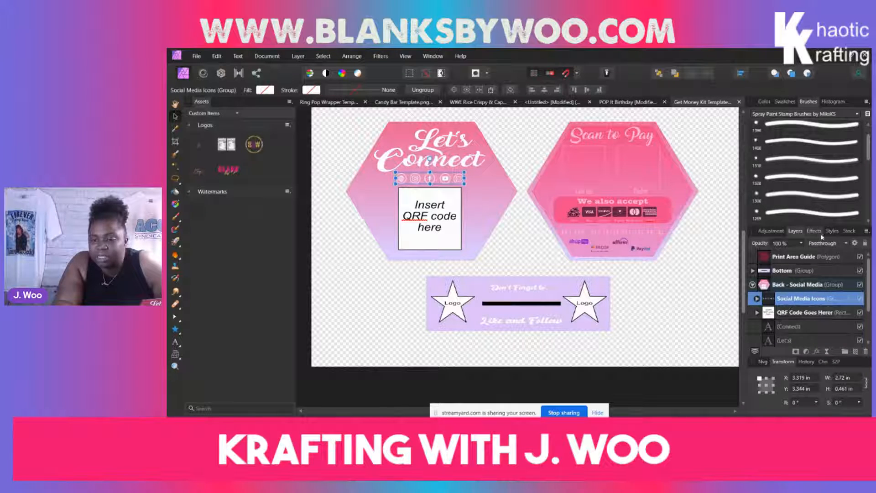
- Give the Social Media Icons group a blue Color Overlay effect at 100% opacity
click(814, 231)
click(785, 320)
scroll(787, 325, down, 3)
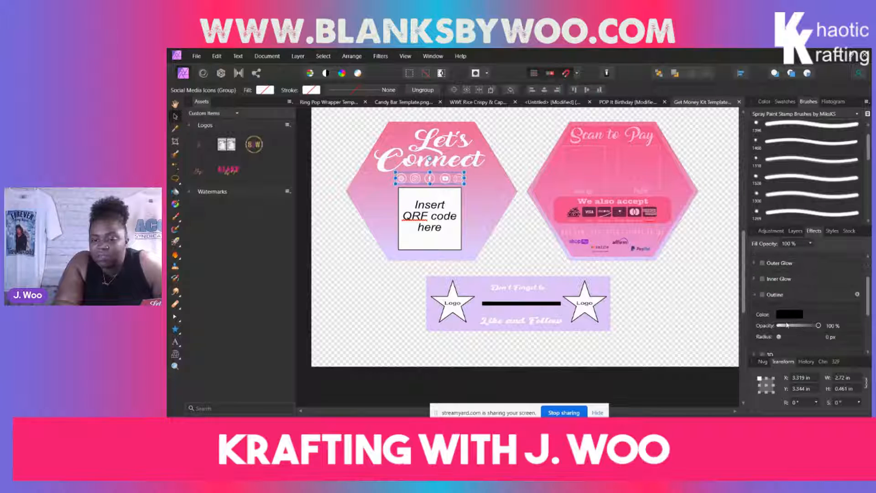
scroll(782, 333, down, 5)
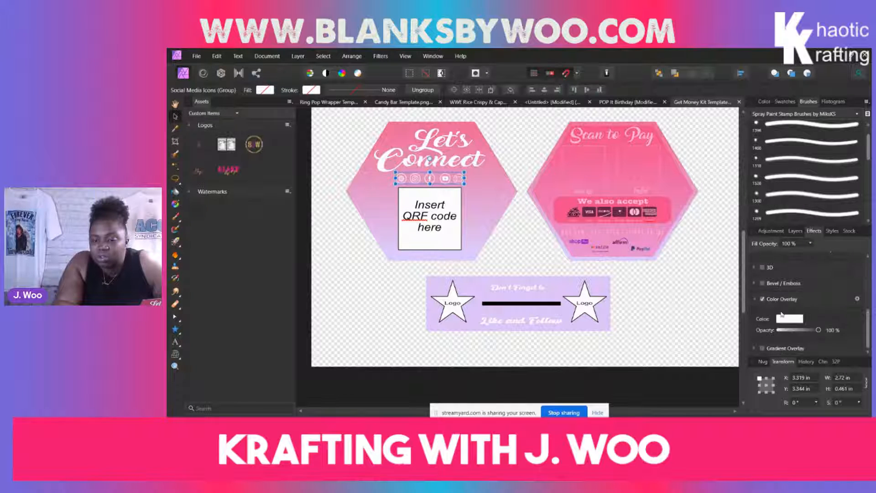
click(801, 320)
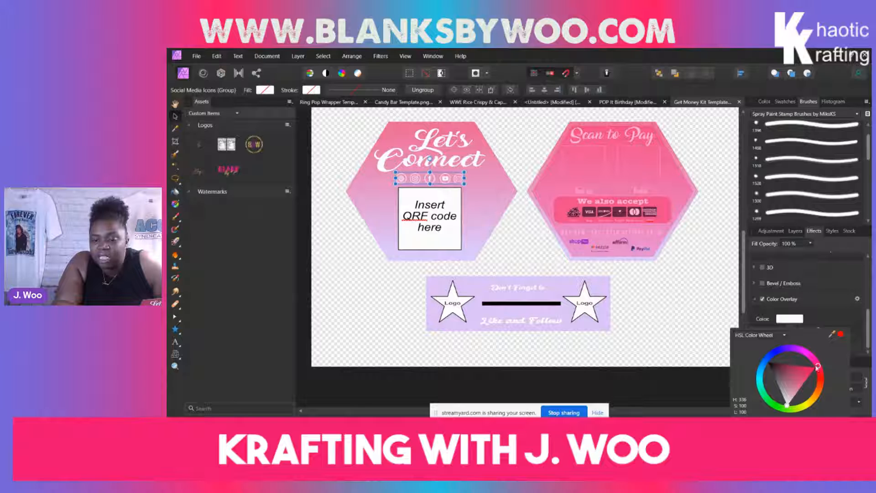
drag(817, 366, 737, 373)
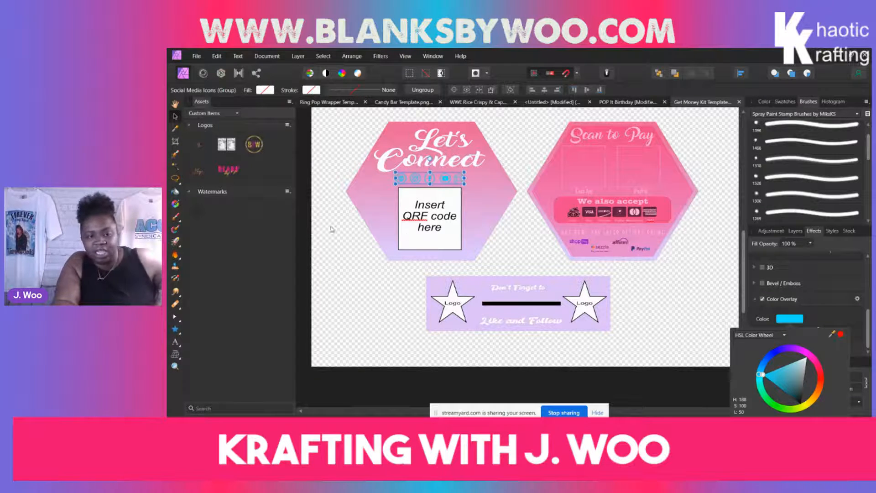
drag(760, 374, 770, 355)
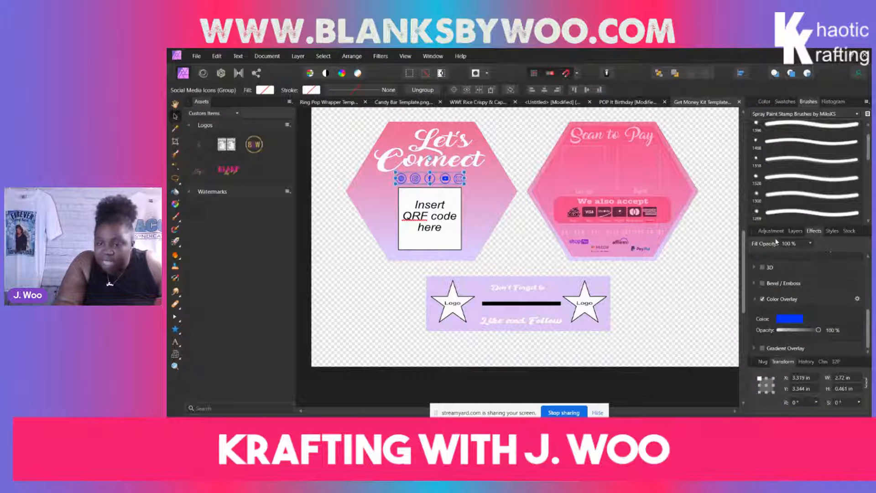
click(795, 231)
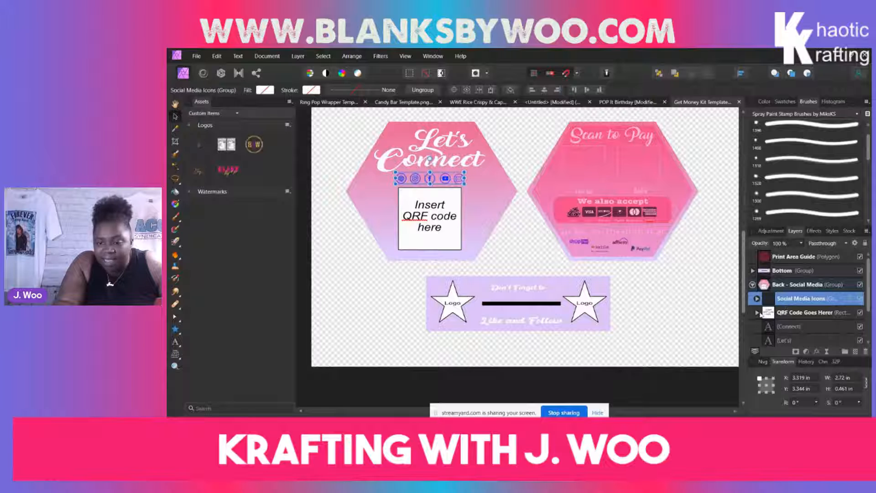
click(757, 313)
scroll(764, 306, down, 2)
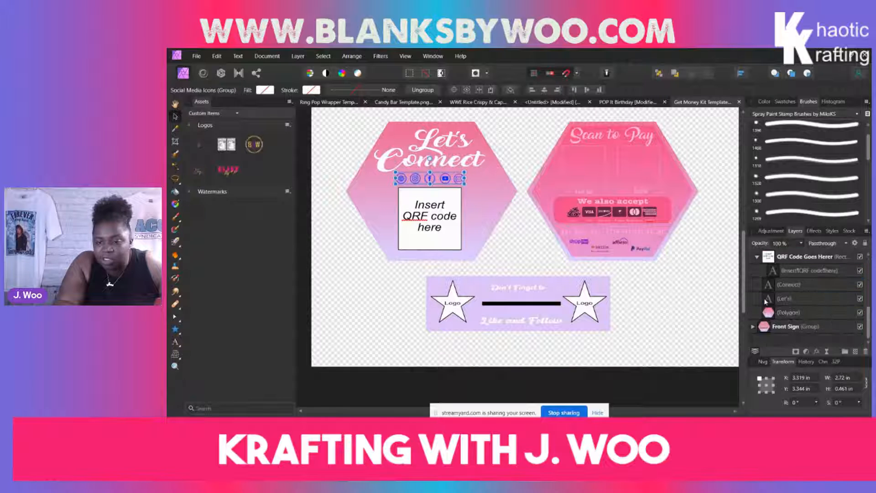
scroll(766, 299, up, 3)
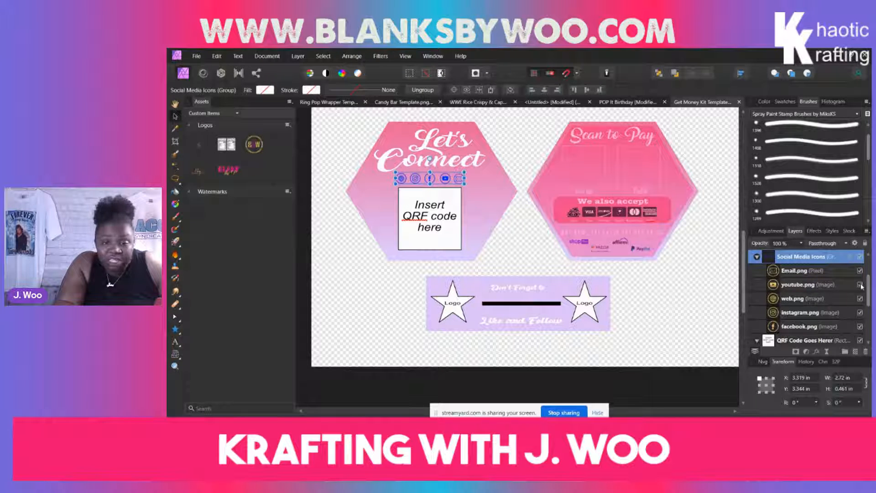
click(860, 284)
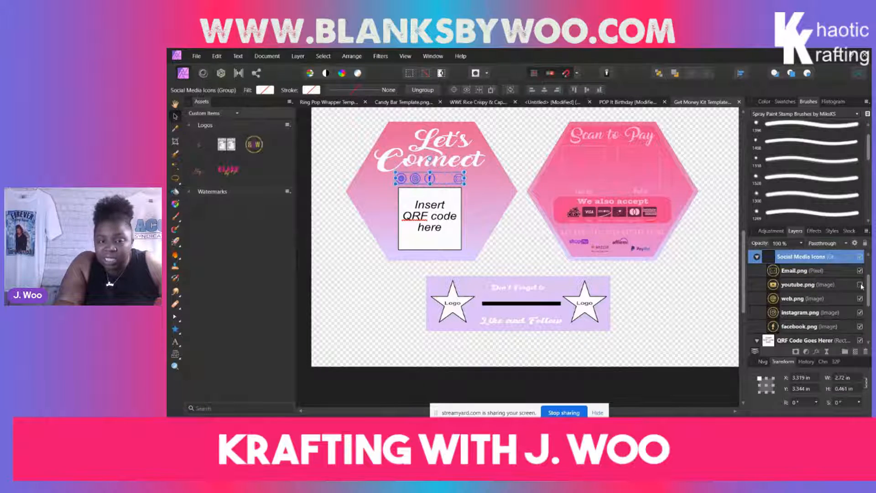
click(860, 285)
click(860, 270)
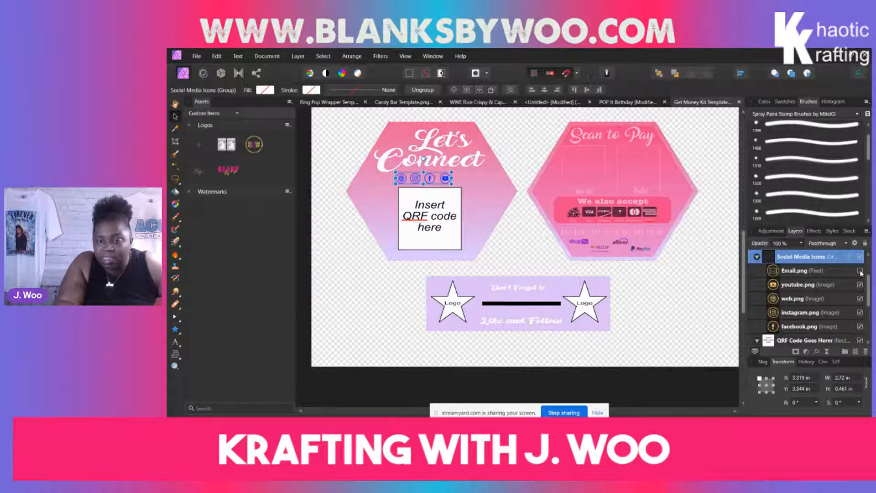
click(860, 271)
click(861, 298)
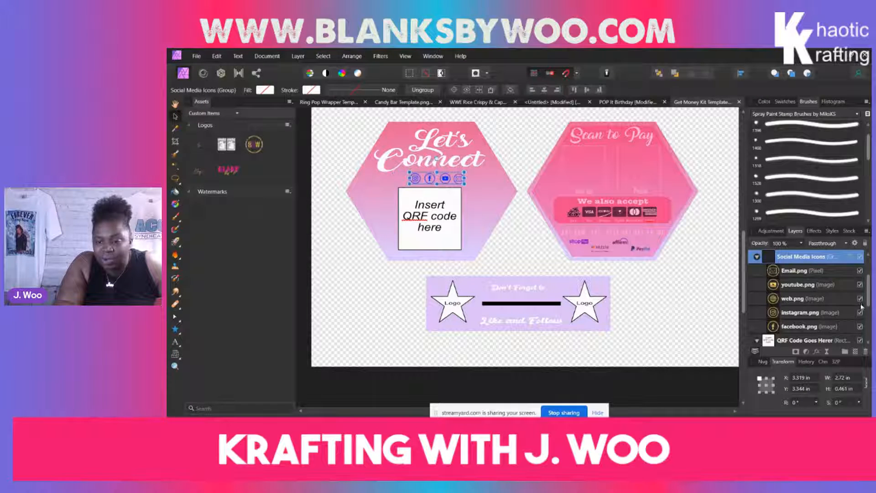
click(861, 312)
click(860, 312)
click(860, 299)
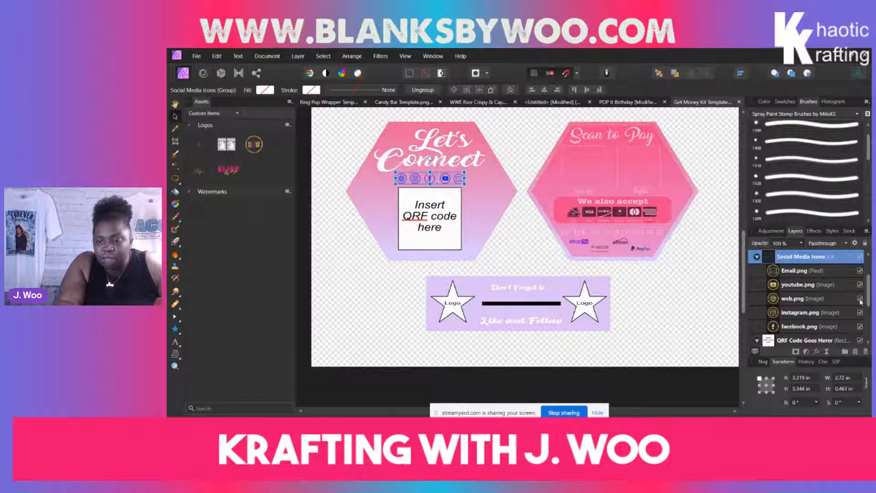
scroll(848, 299, down, 2)
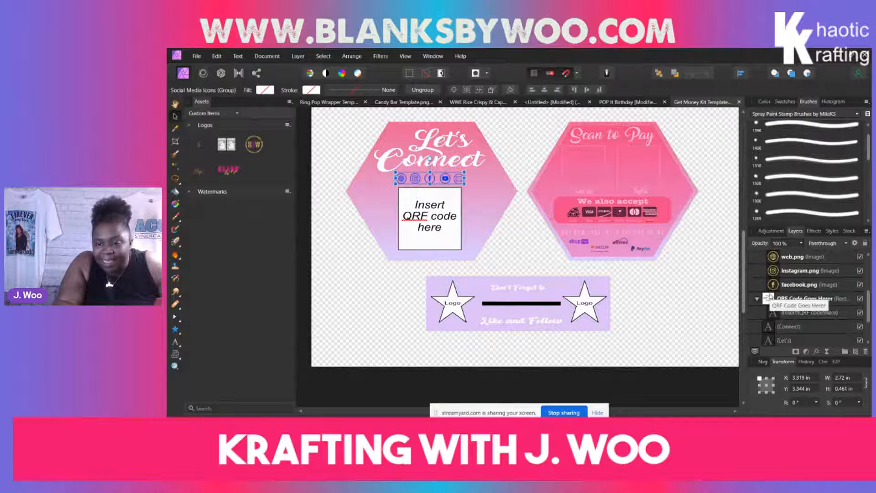
scroll(770, 297, up, 2)
click(756, 258)
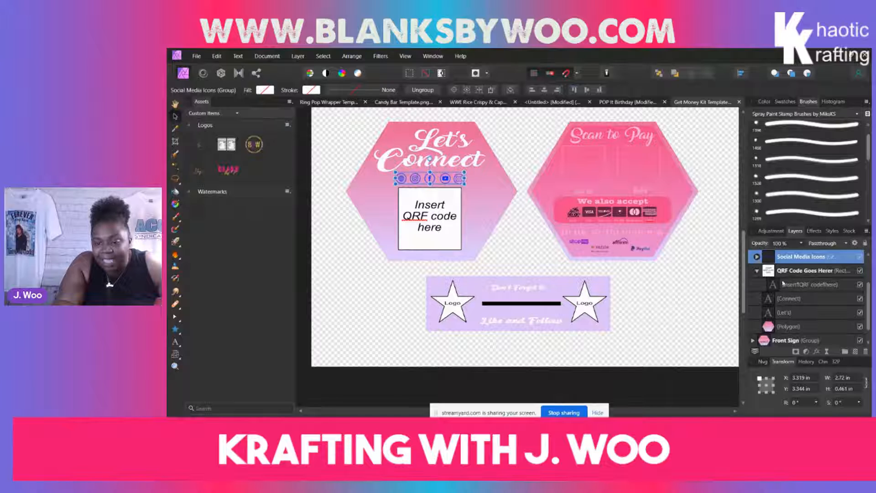
- Collapse the QRF Code layer, select the Linktree address in Chrome, and go to StreamYard
click(763, 275)
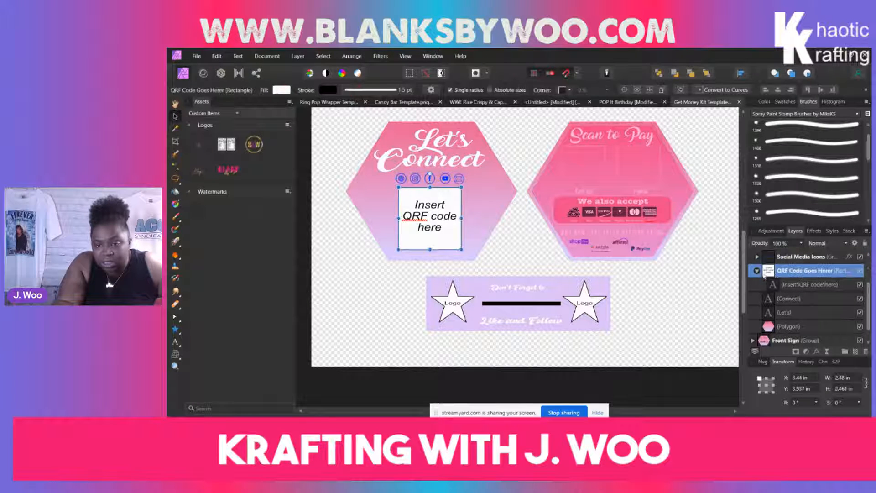
click(757, 272)
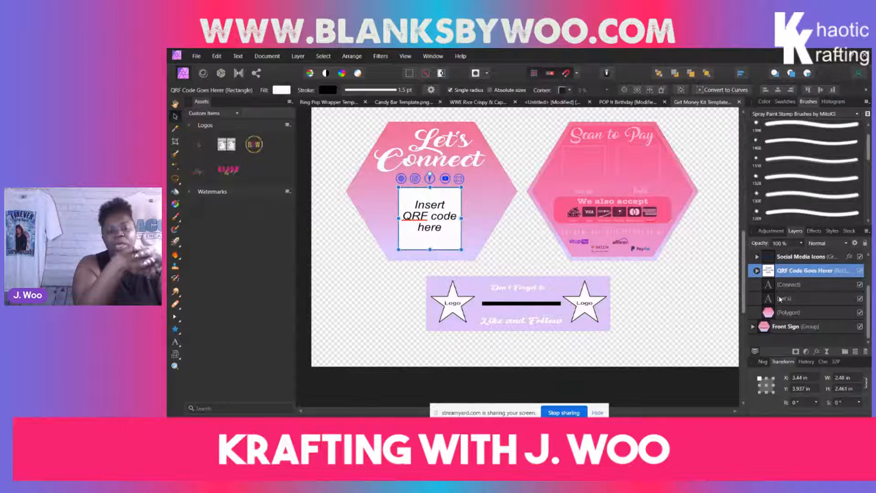
click(839, 62)
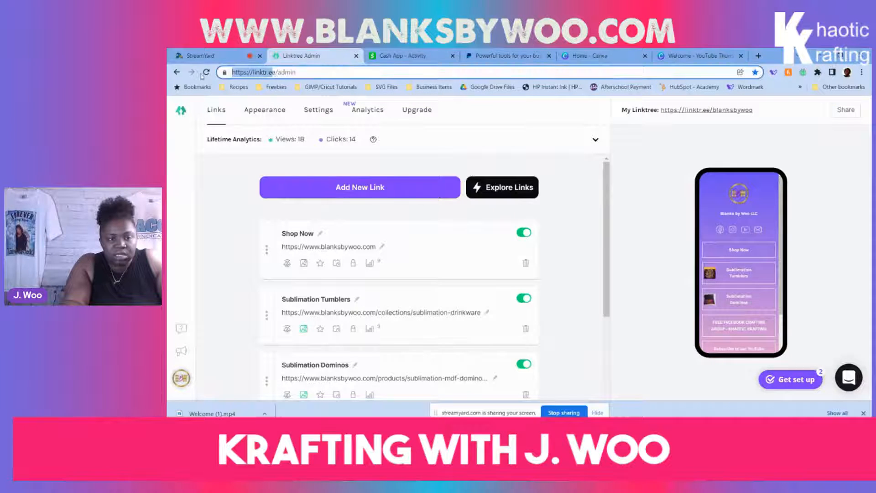
drag(276, 72, 232, 72)
key(ctrl+c)
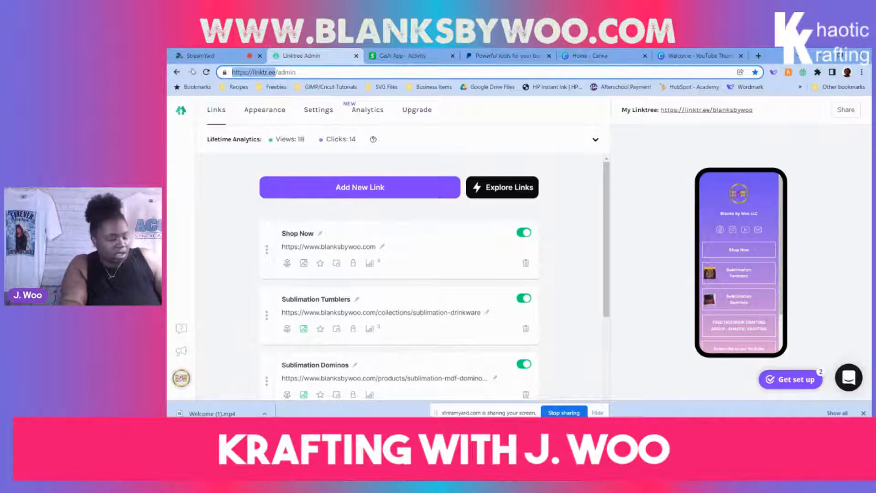
click(201, 55)
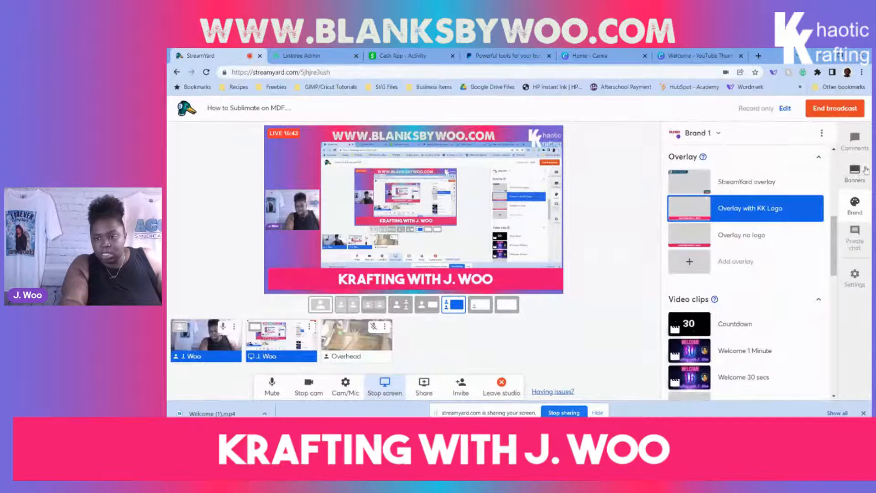
- Open StreamYard's banners and briefly show, then hide, the example banner
click(848, 178)
click(718, 175)
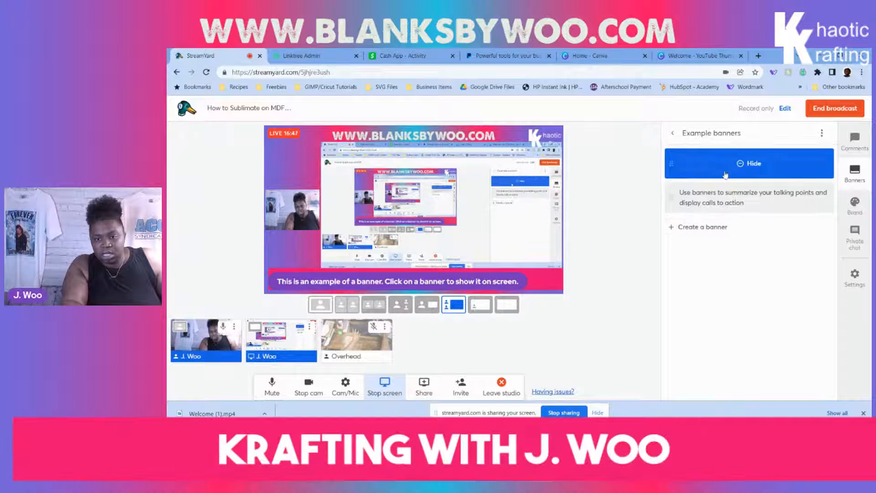
click(748, 163)
click(700, 227)
key(ctrl+v)
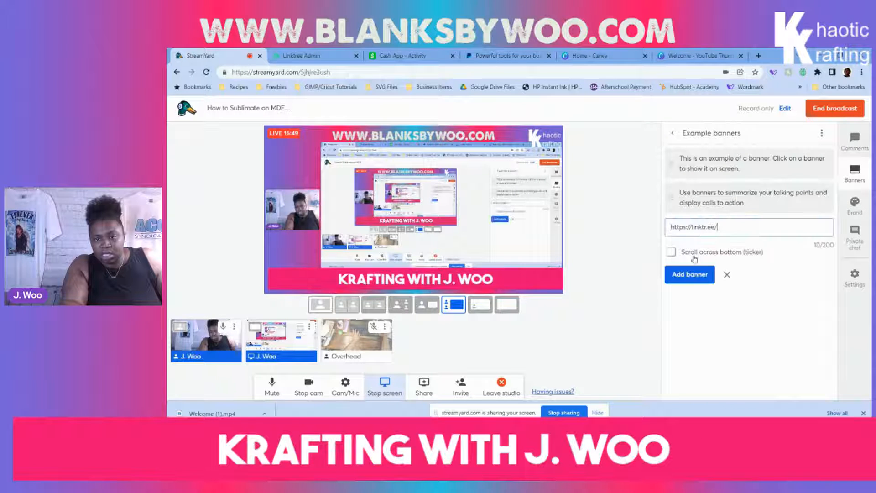
click(670, 227)
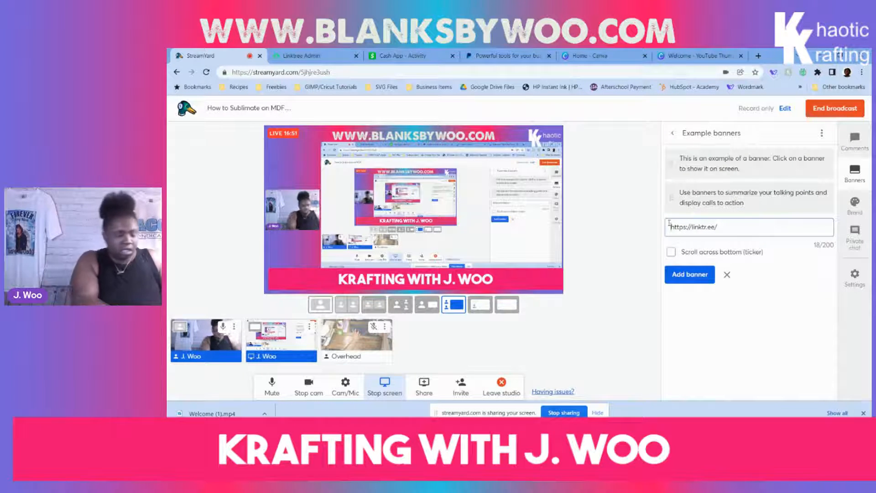
text(inkt)
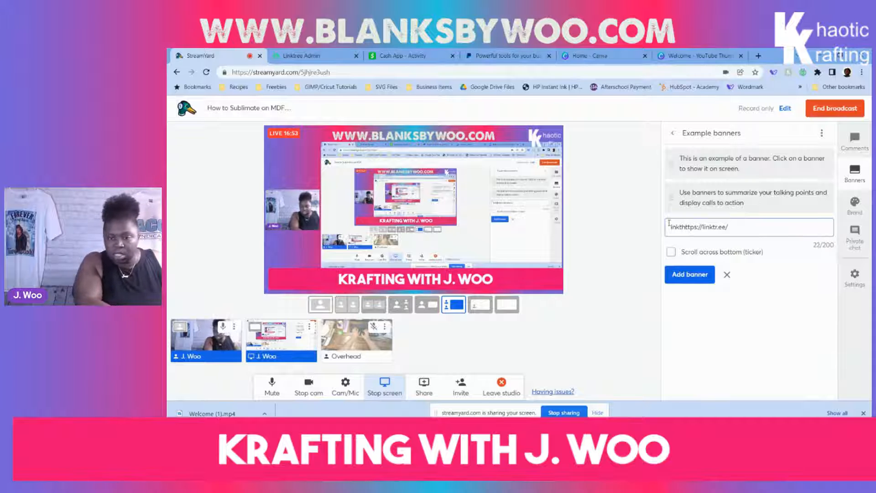
key(BackSpace)
key(BackSpace)
key(BackSpace)
key(BackSpace)
text(Linktree: https)
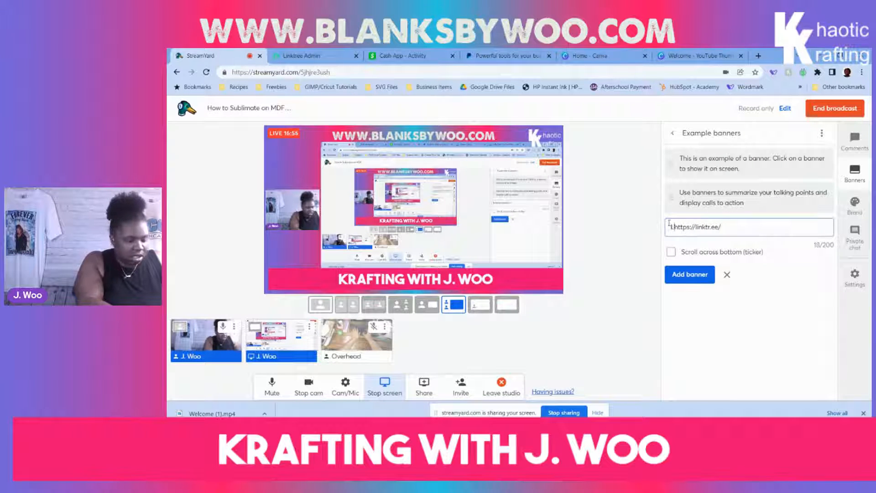
text(:)
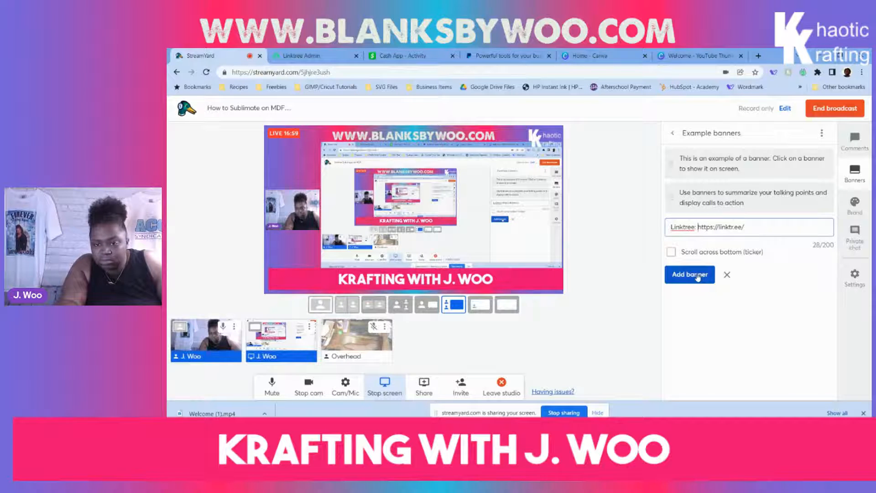
click(696, 255)
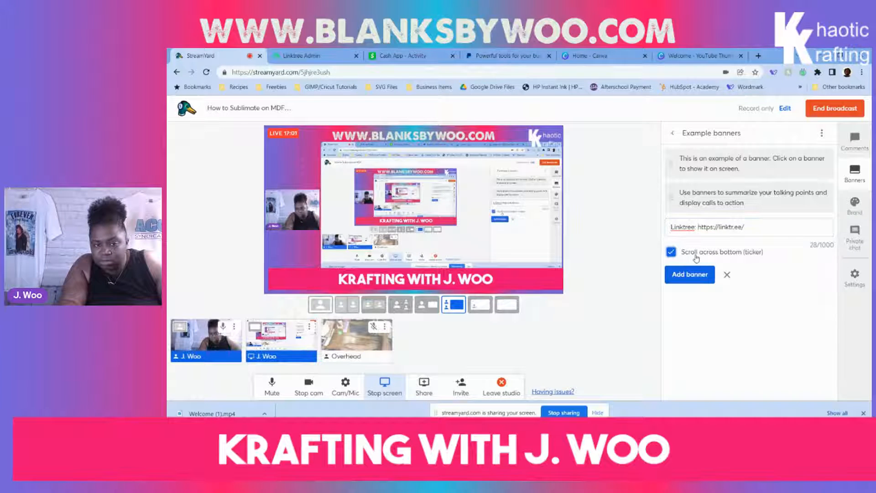
click(696, 257)
click(696, 277)
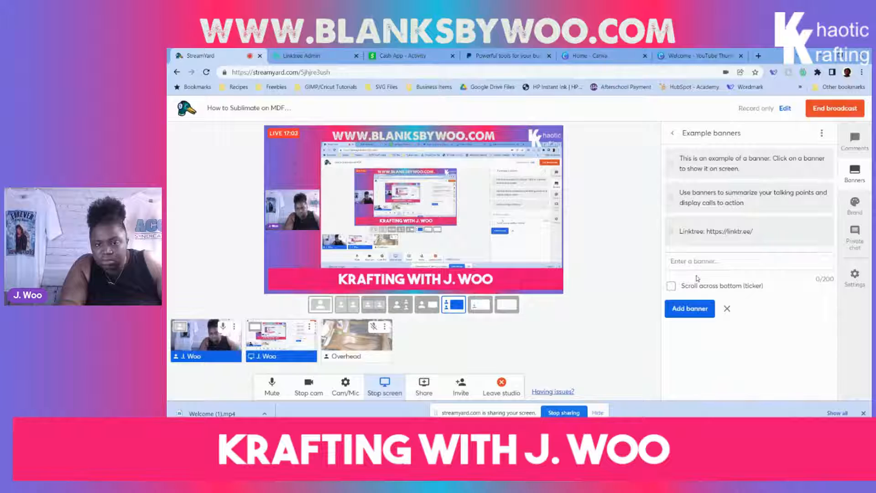
- Show the Linktree banner on the stream, then hide it again
click(718, 234)
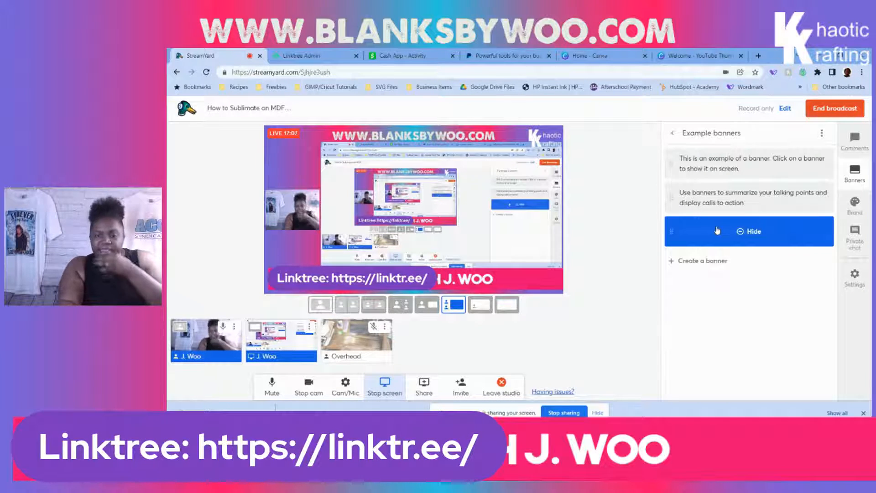
click(717, 231)
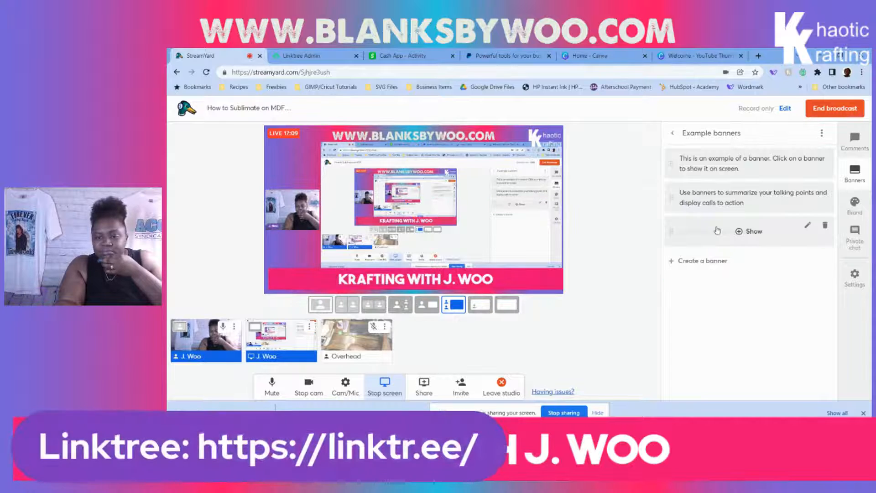
click(753, 237)
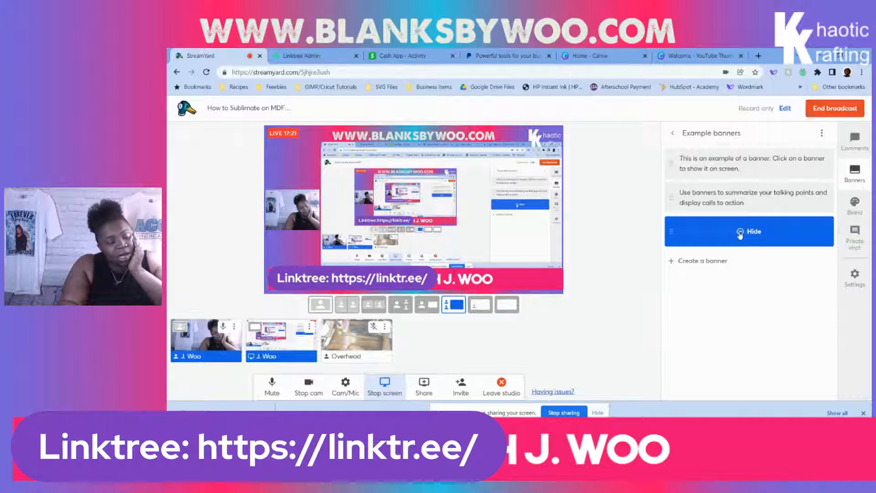
click(740, 233)
- Open the Blanks by Woo LLC public Linktree page in a new tab to preview its five links
click(302, 56)
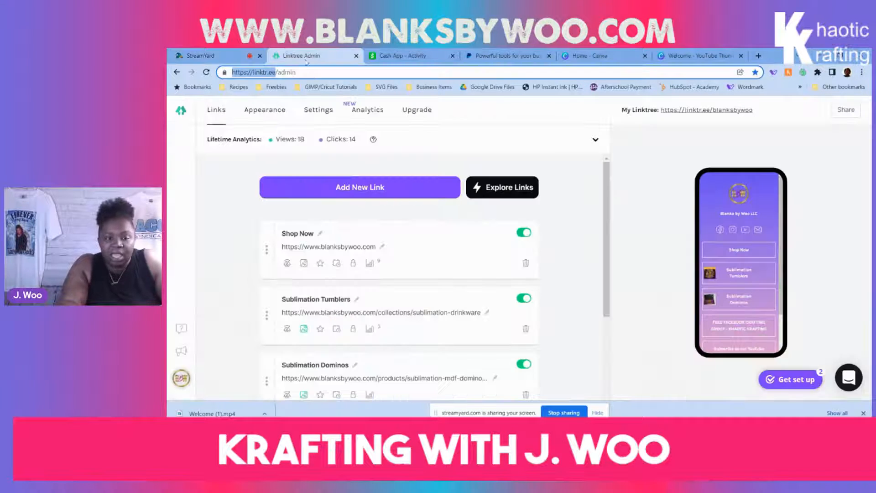
scroll(404, 260, down, 4)
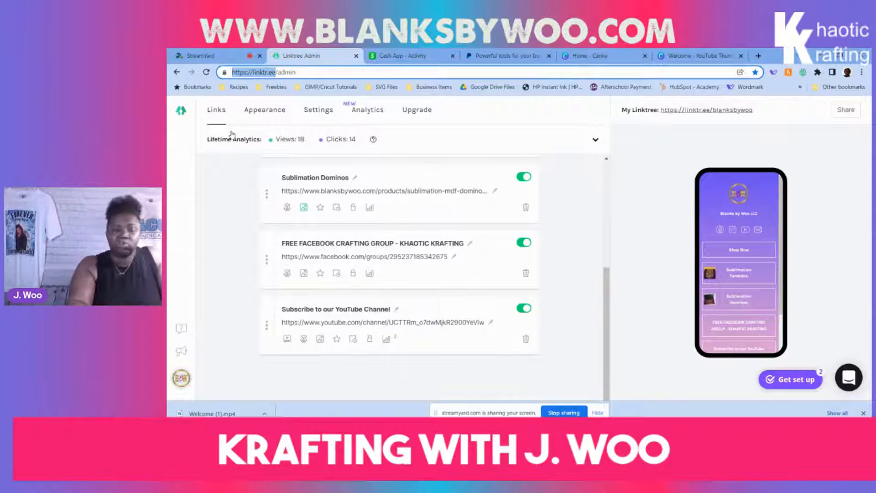
click(373, 139)
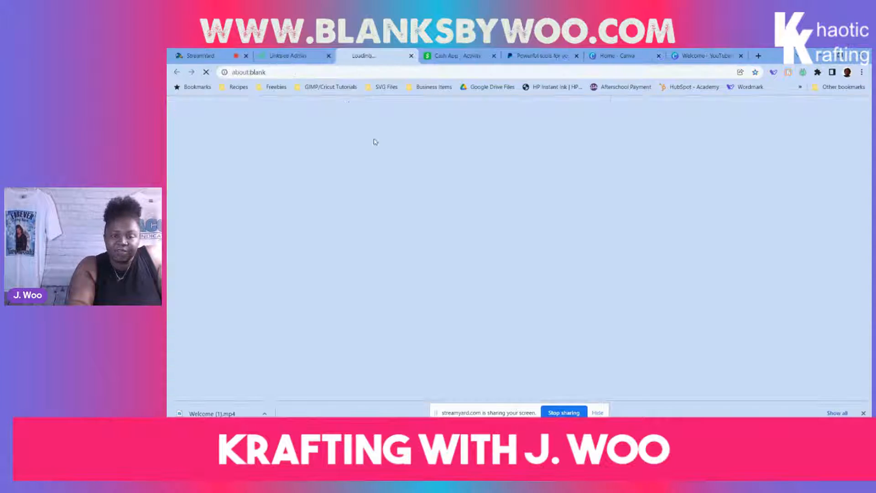
click(411, 57)
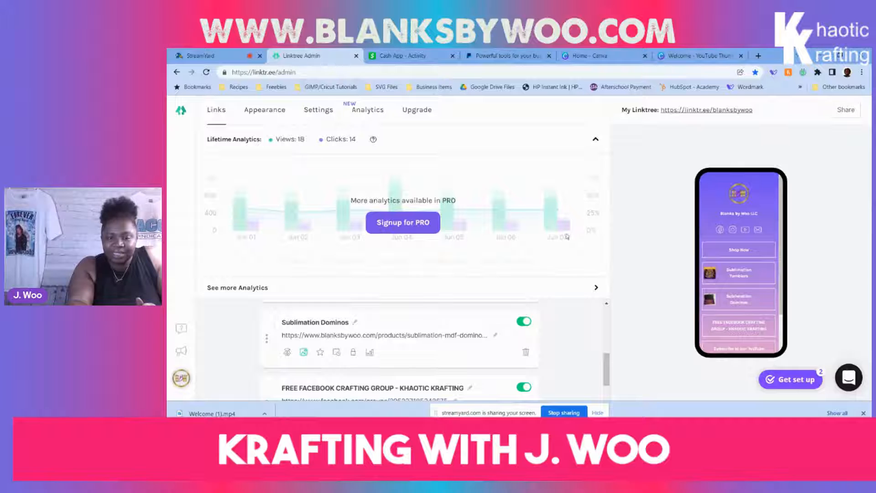
click(714, 111)
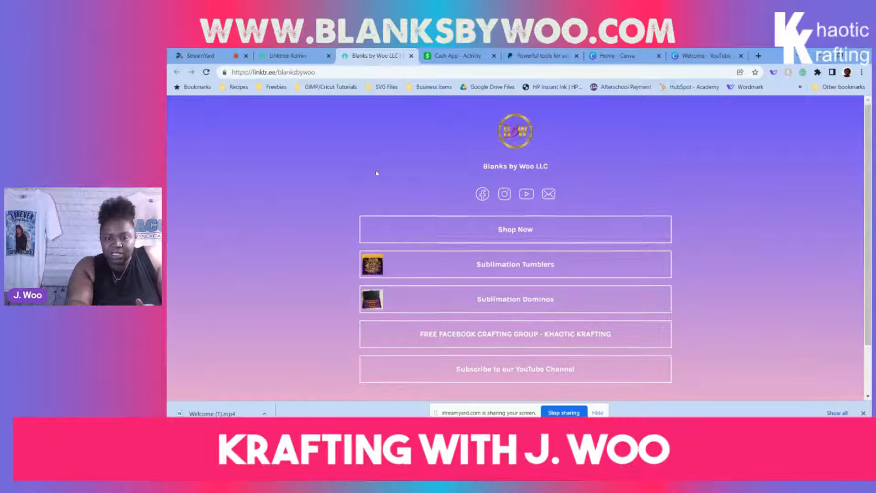
scroll(377, 169, down, 1)
scroll(711, 187, up, 1)
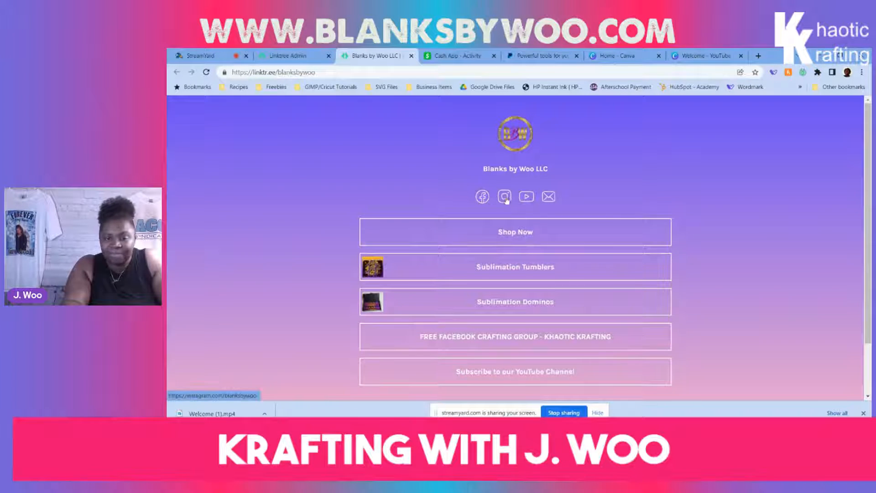
scroll(587, 185, down, 1)
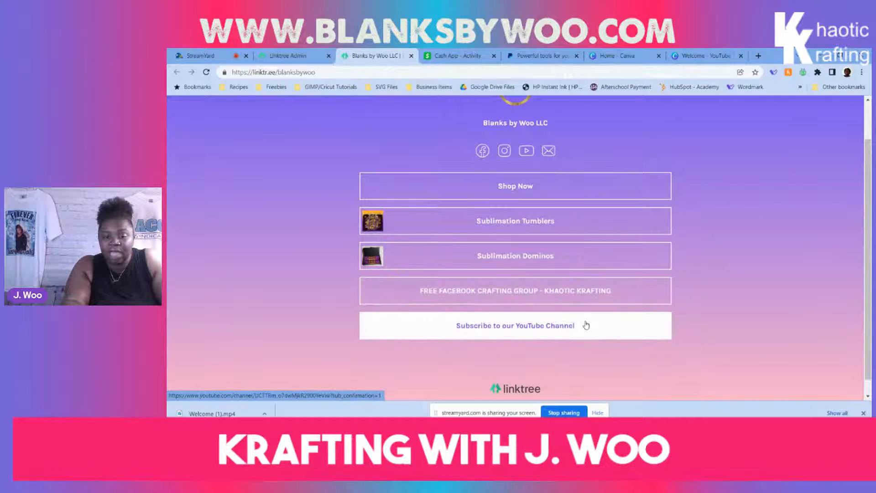
scroll(593, 343, up, 1)
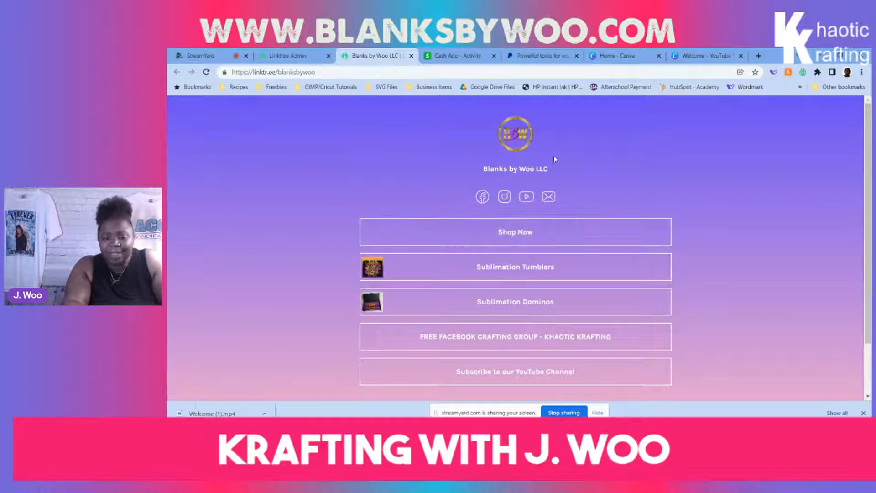
- Save the Linktree page's QR code from the Share options as blanksbywoo.png
click(306, 56)
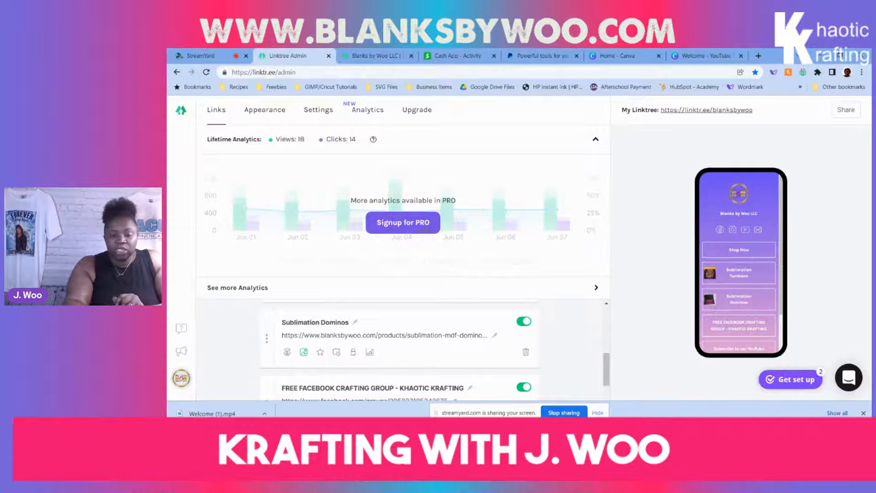
key(alt+Tab)
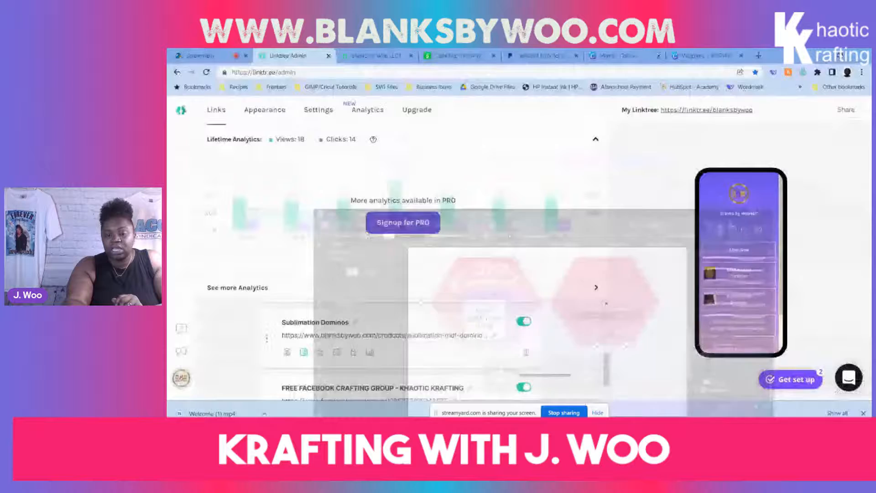
key(alt+Tab)
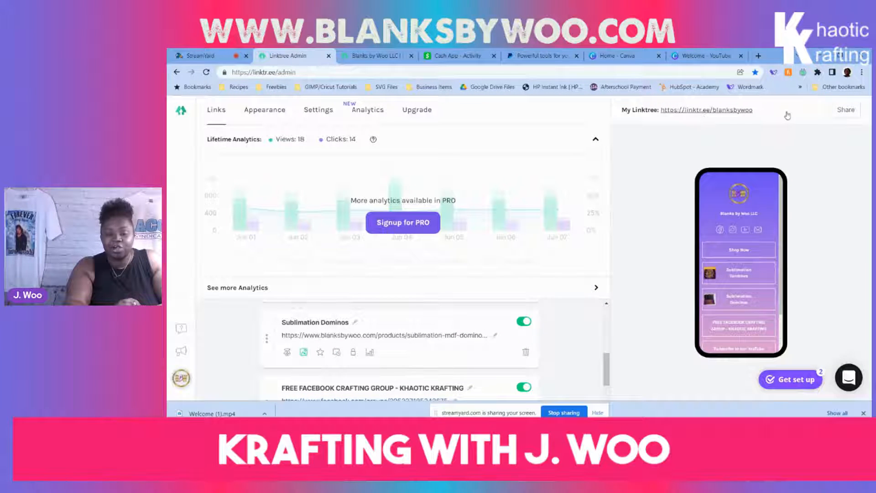
click(847, 111)
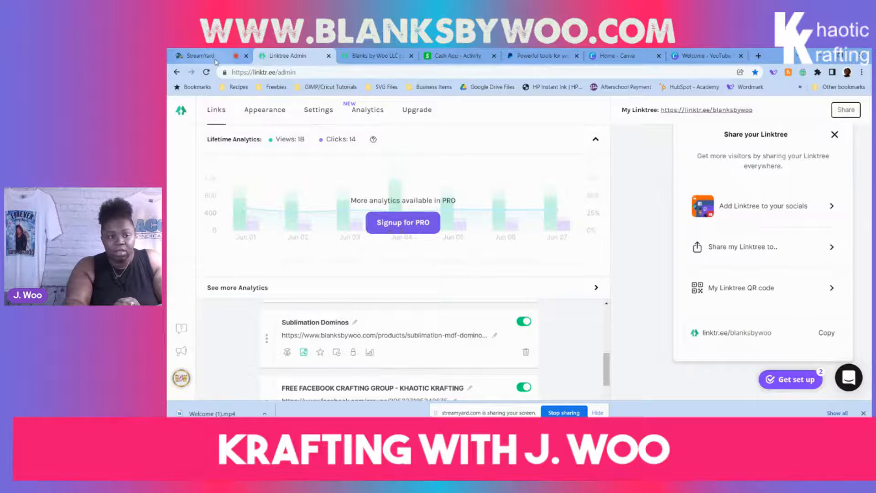
drag(201, 55, 169, 112)
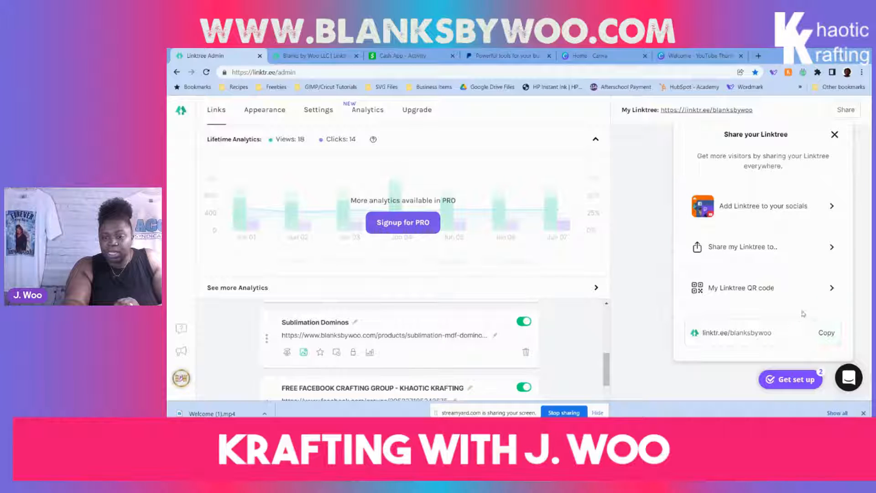
click(822, 301)
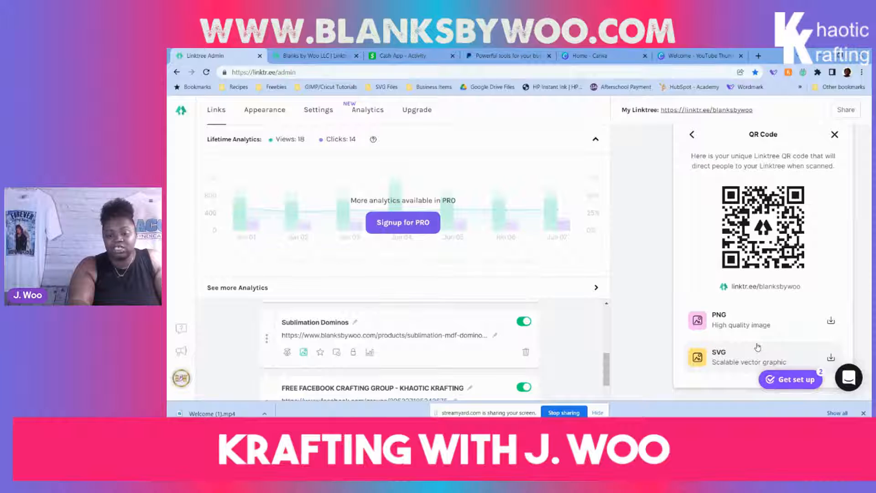
click(831, 320)
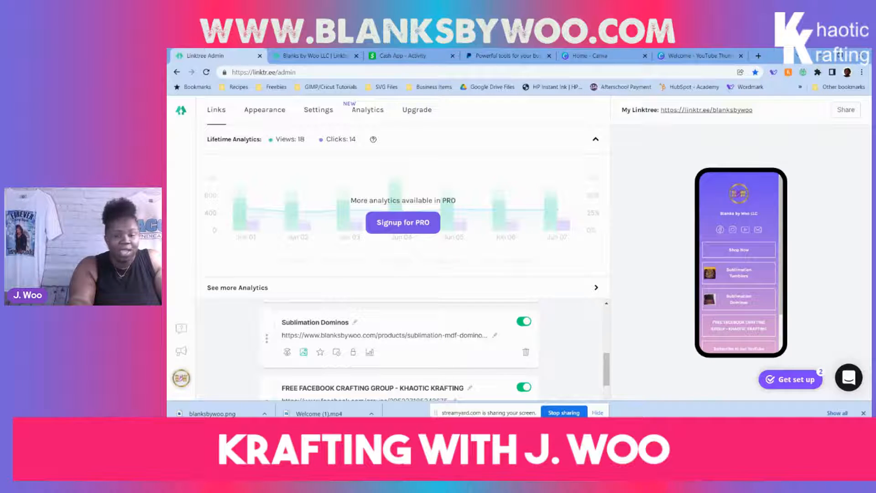
- Use File > Place to pick blanksbywoo.png from the Downloads folder
key(alt+Tab)
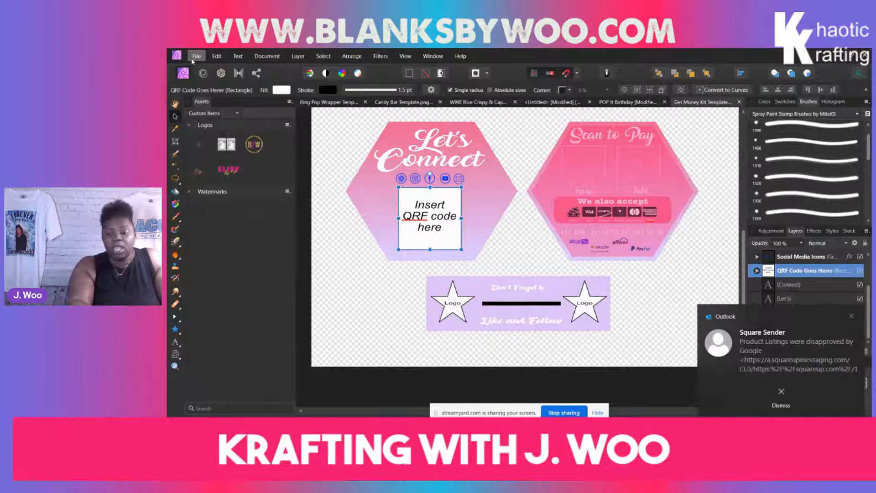
click(851, 316)
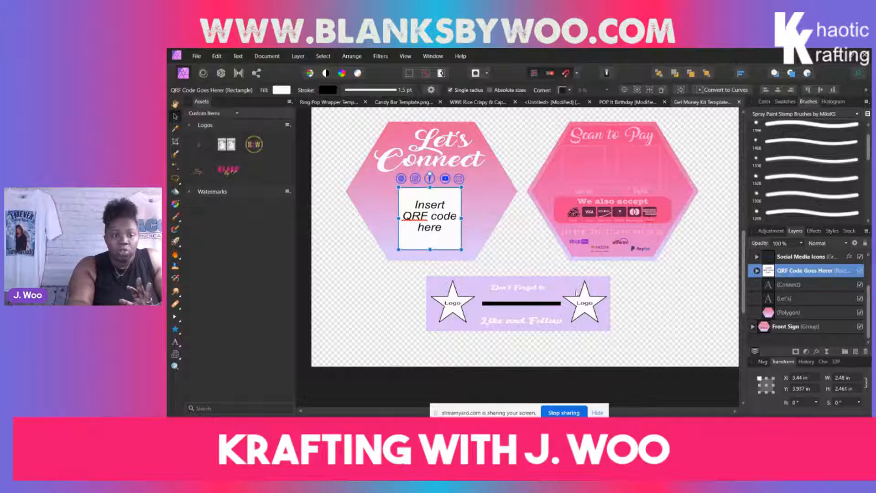
click(196, 57)
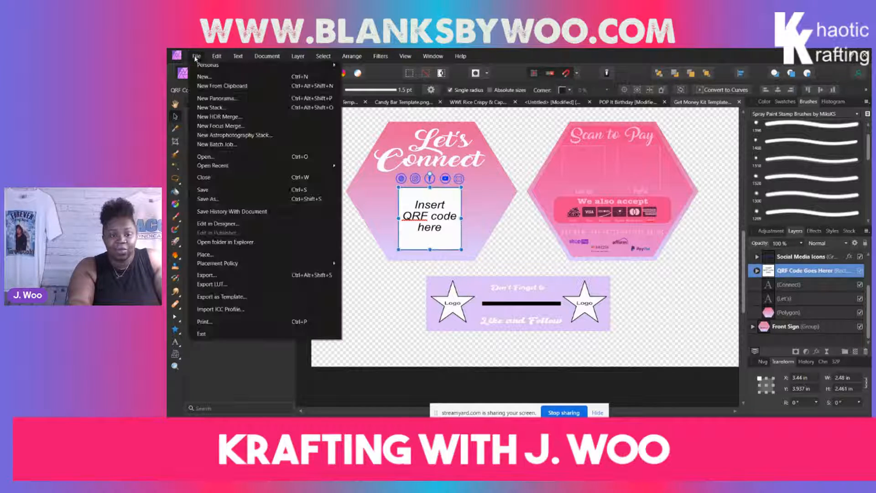
click(227, 241)
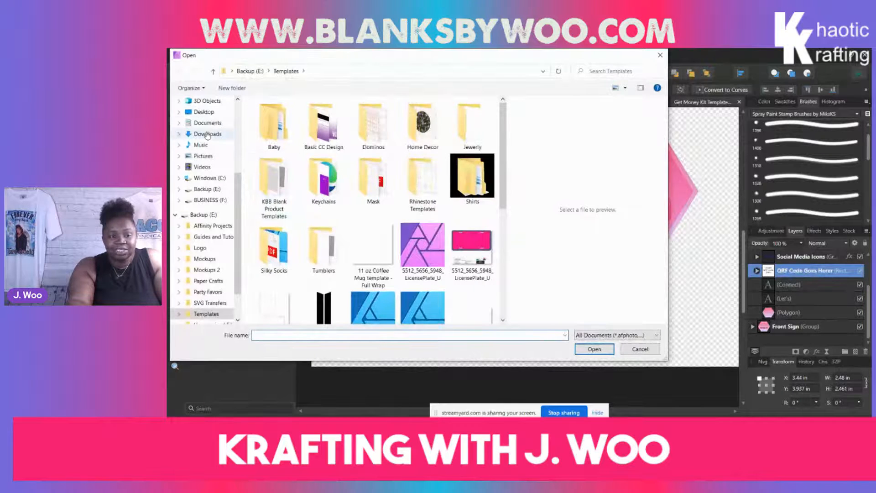
click(208, 133)
click(266, 123)
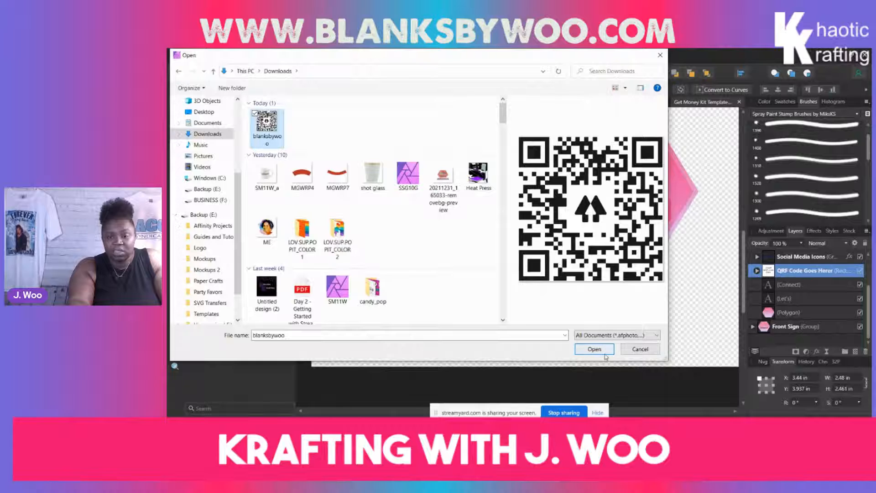
click(587, 350)
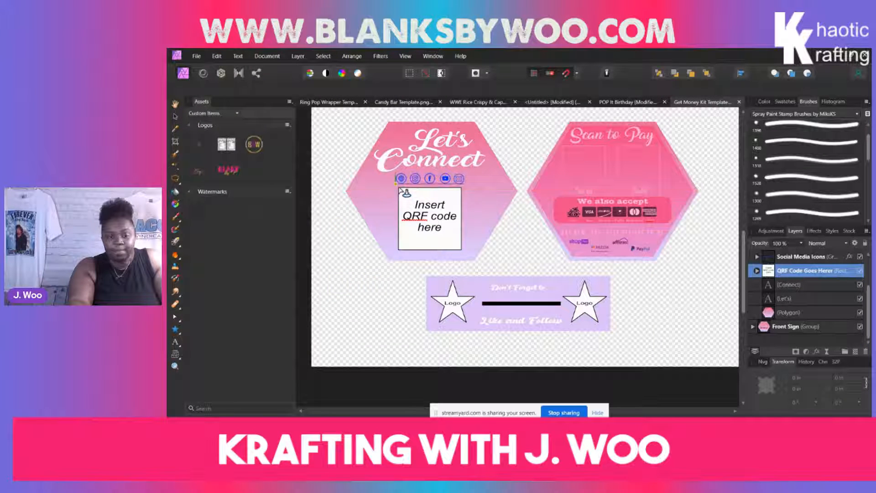
- Fit the blanksbywoo.png QR code into the 'Insert QR code here' box below the social icons
click(400, 190)
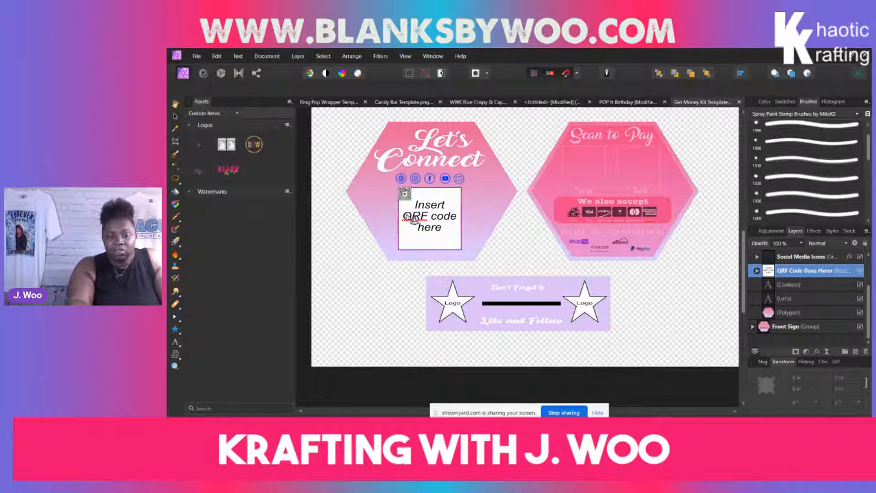
drag(412, 219, 461, 252)
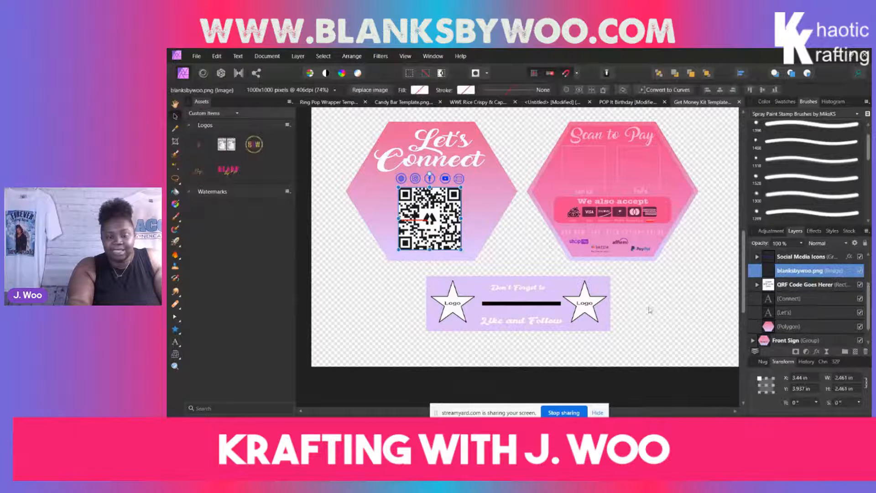
click(661, 332)
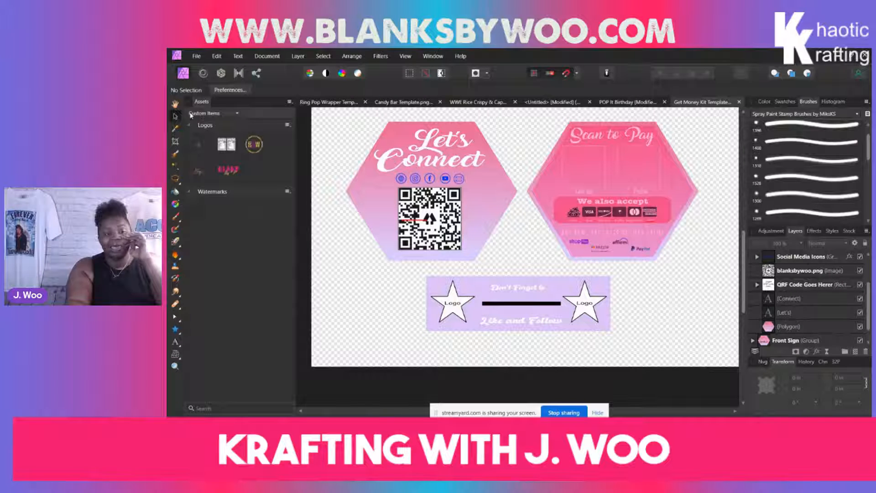
click(426, 222)
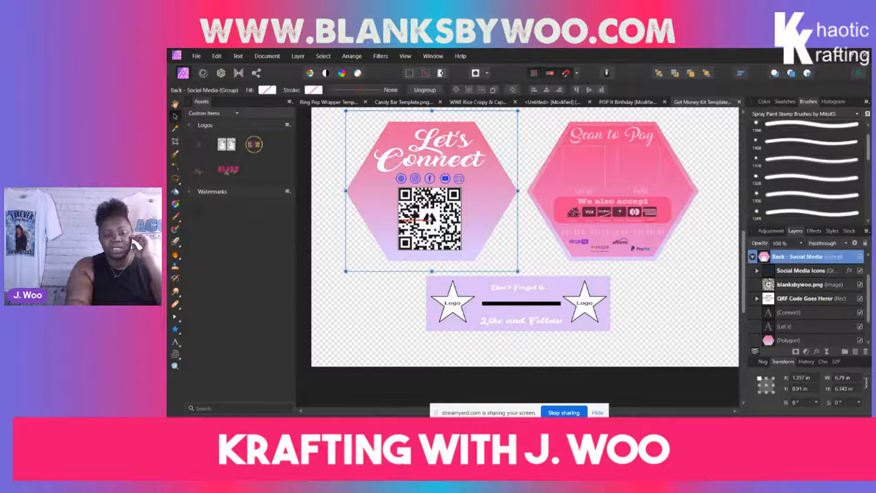
drag(425, 222, 434, 223)
key(ctrl+z)
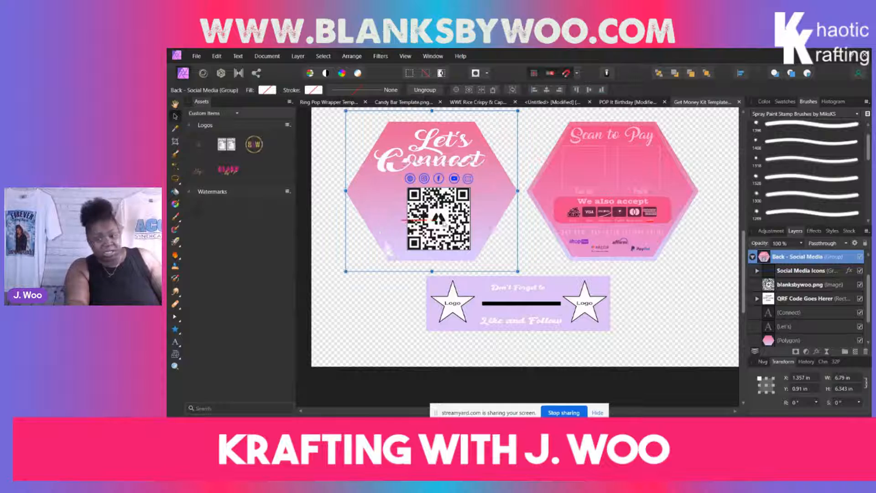
click(796, 284)
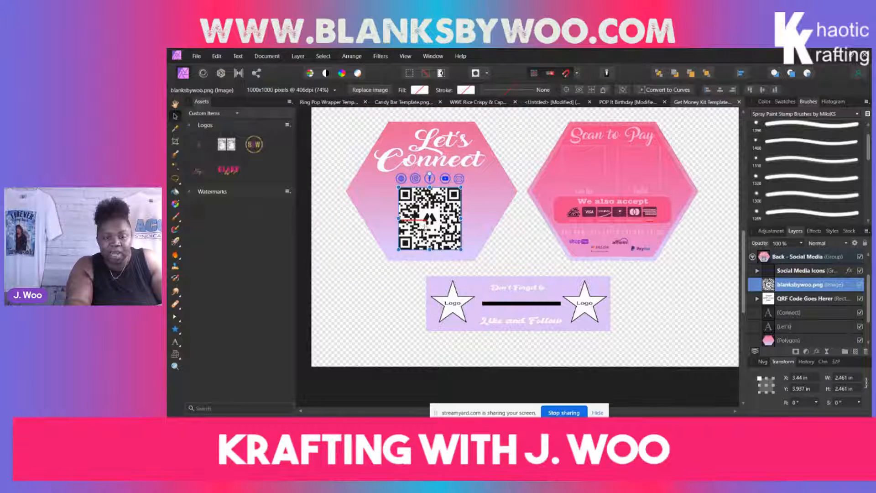
drag(425, 225, 430, 219)
click(550, 257)
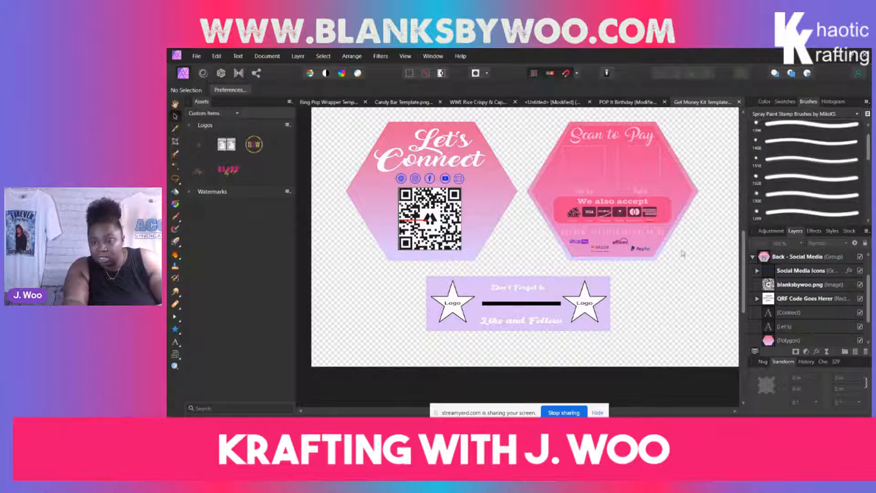
click(805, 298)
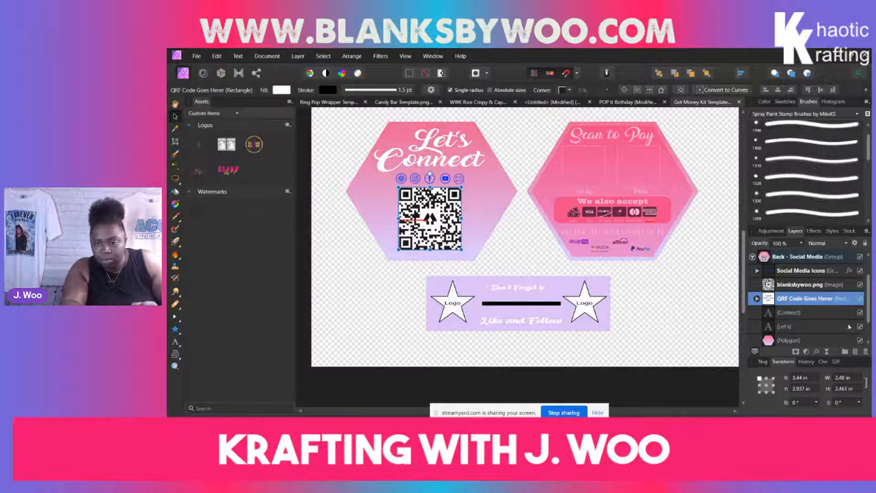
- Group the Let's and Connect text layers and name the group Title
click(796, 313)
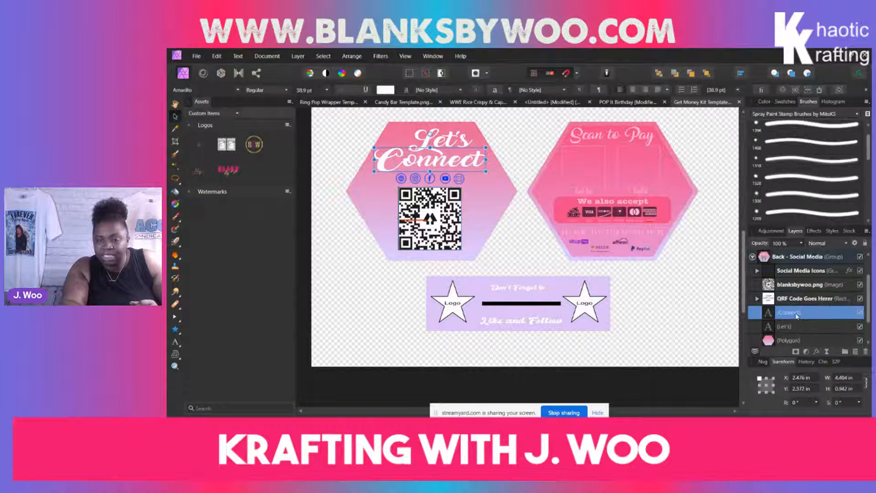
click(798, 327)
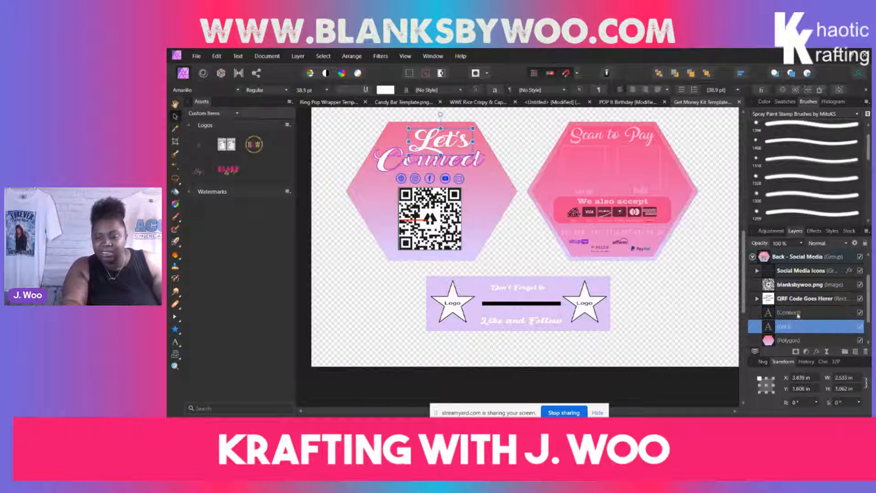
shift+click(798, 317)
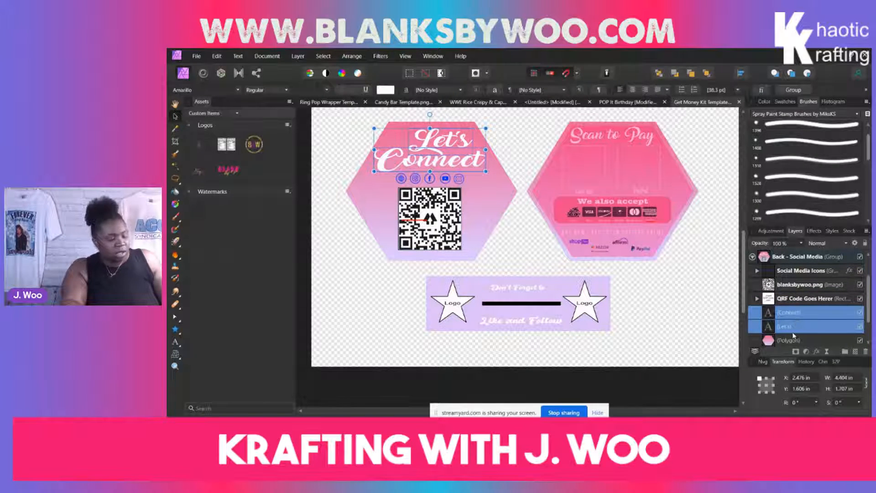
key(ctrl+g)
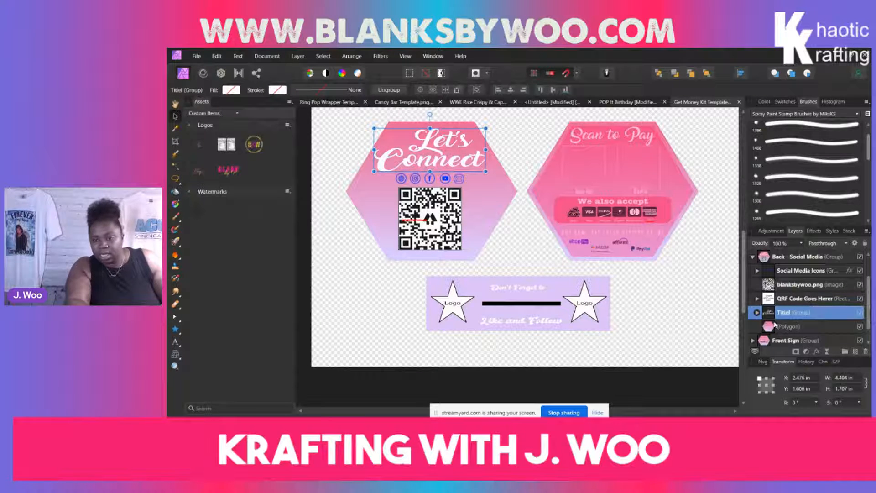
double_click(802, 311)
text(Tiutle)
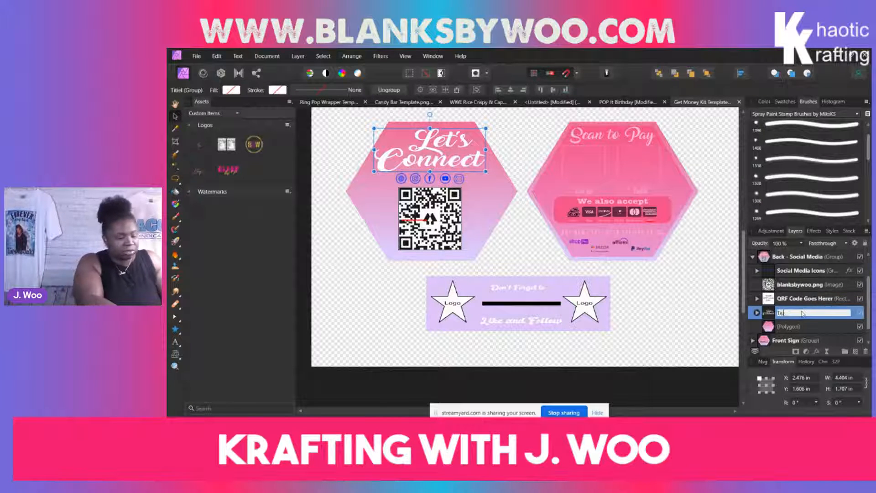
key(BackSpace)
key(BackSpace)
text(t)
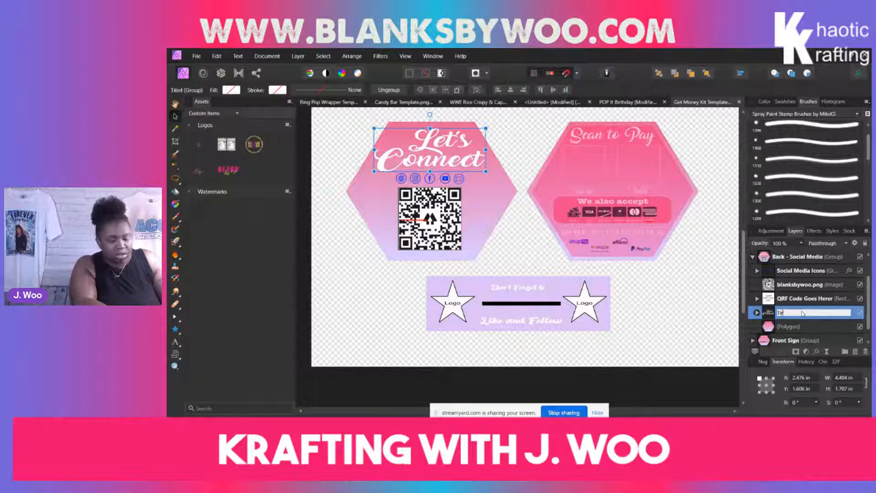
text(le)
key(Return)
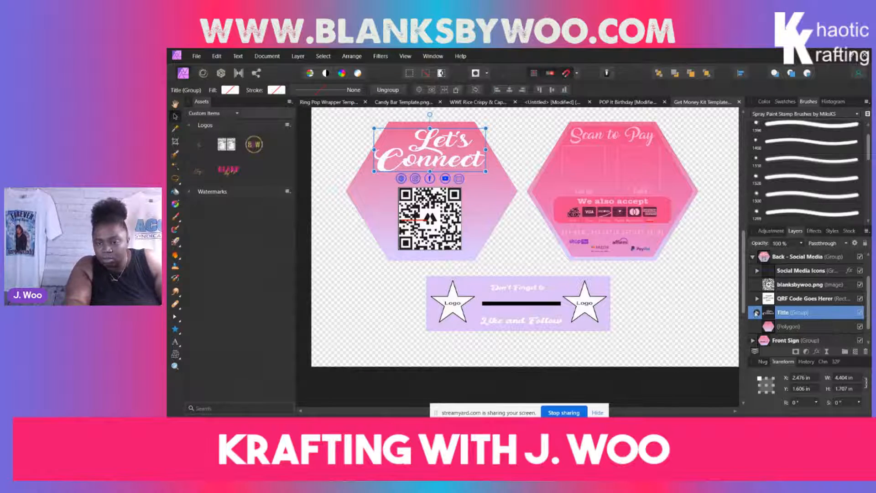
- Retype the Connect word as 'Follow Us'
click(756, 313)
click(787, 326)
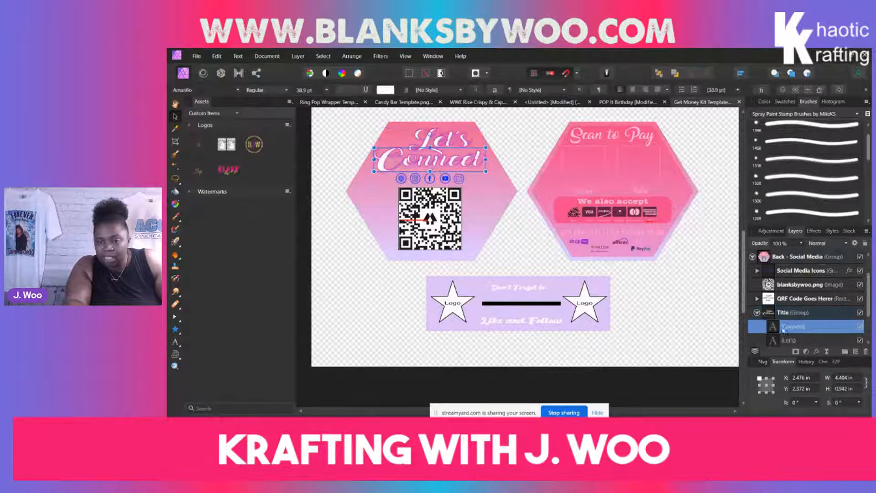
double_click(442, 158)
key(ctrl+a)
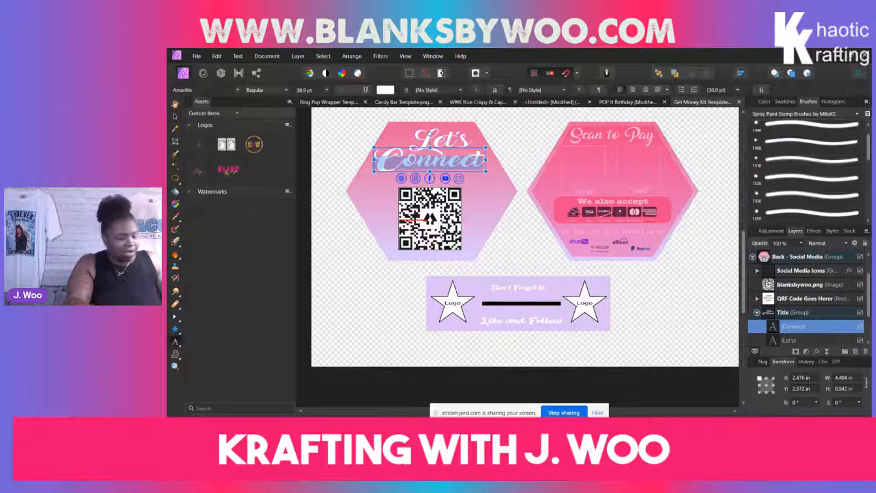
text(Floow)
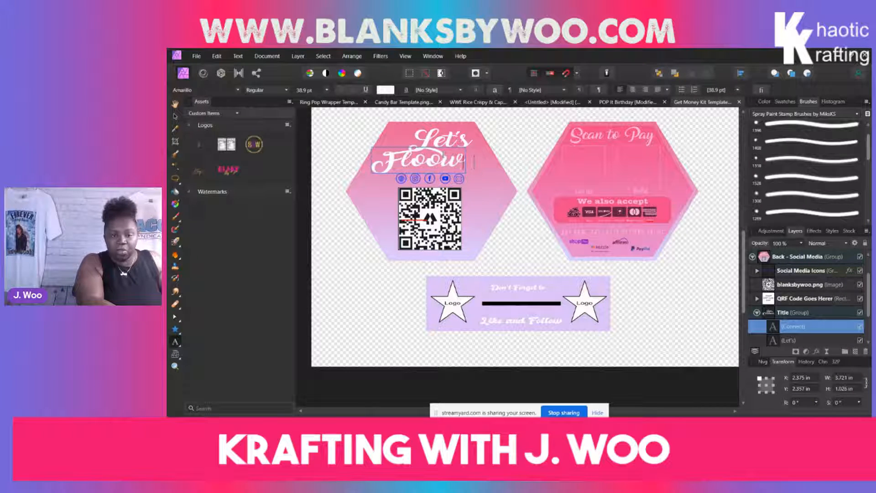
key(BackSpace)
key(BackSpace)
key(BackSpace)
key(BackSpace)
text(ollow U)
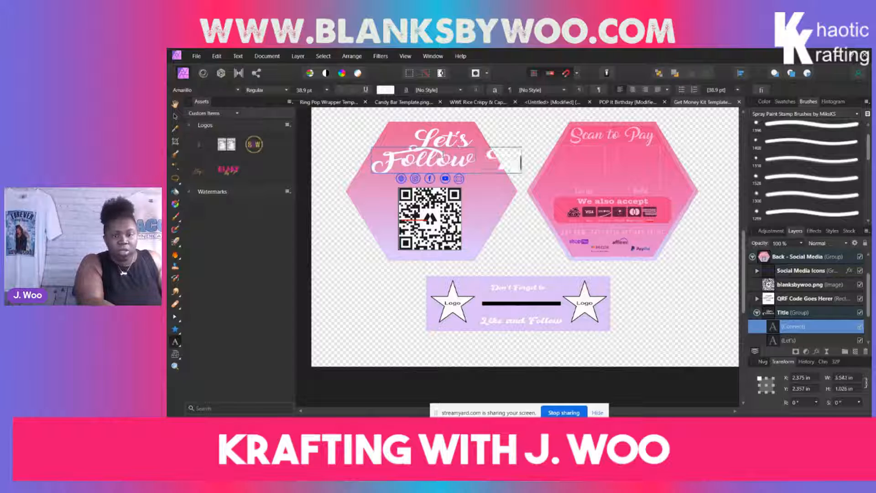
text(s)
key(Escape)
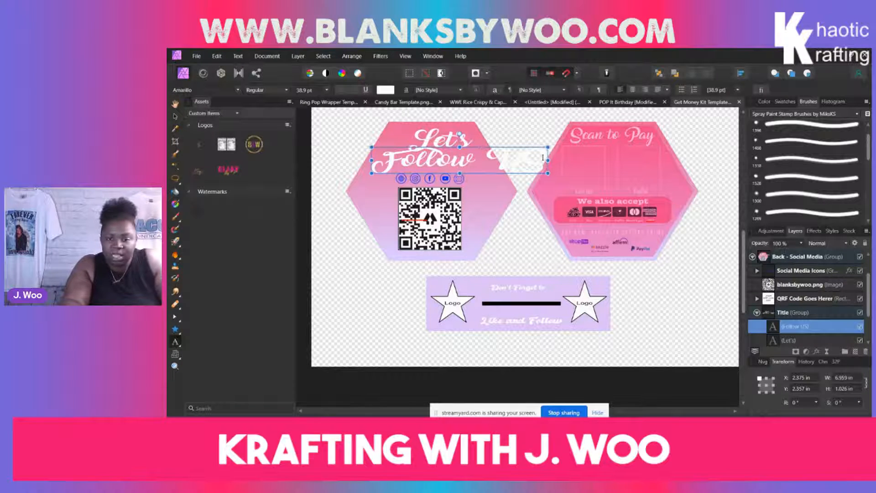
- Shrink and nudge Follow Us under Let's, then undo back to Connect
drag(548, 145, 485, 155)
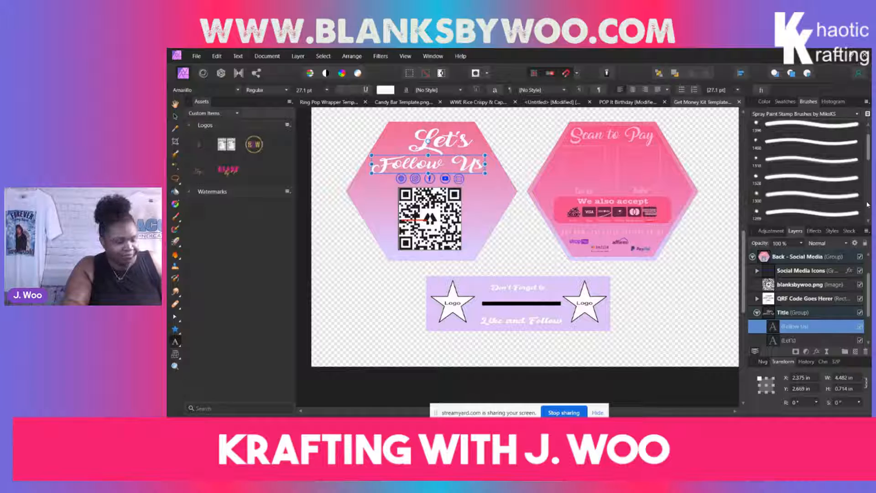
key(v)
mouse_move(437, 170)
mouse_down()
mouse_move(440, 158)
mouse_move(439, 165)
mouse_up()
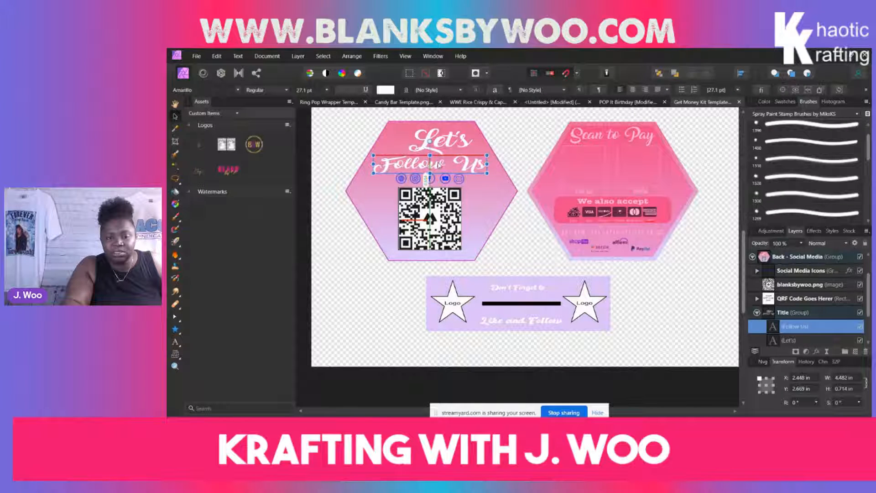
click(492, 134)
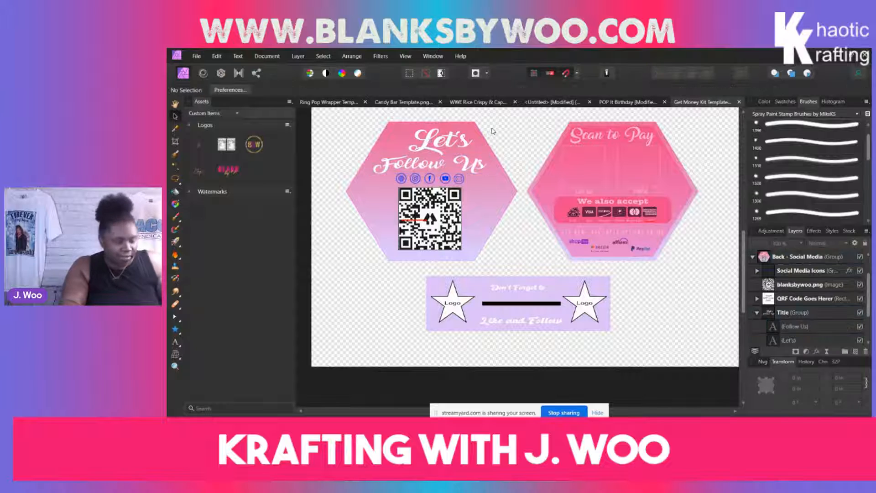
click(450, 170)
key(z)
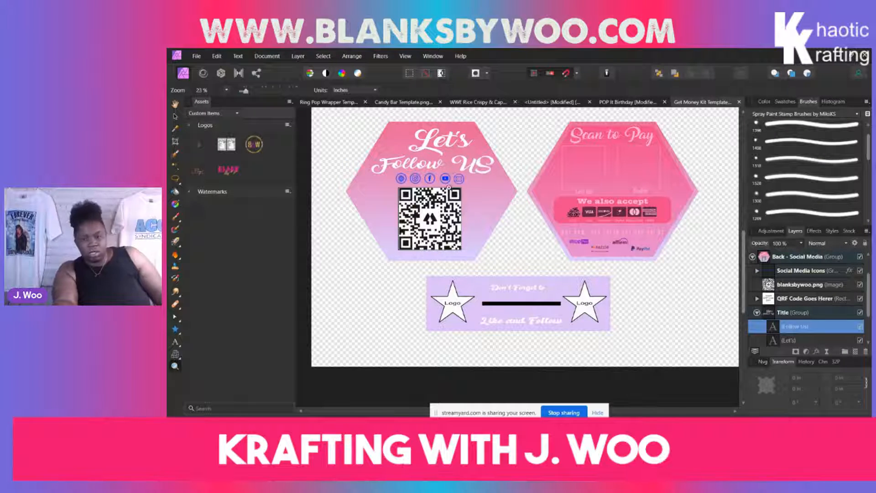
key(ctrl+z)
key(ctrl+z)
key(ctrl+z)
key(ctrl+z)
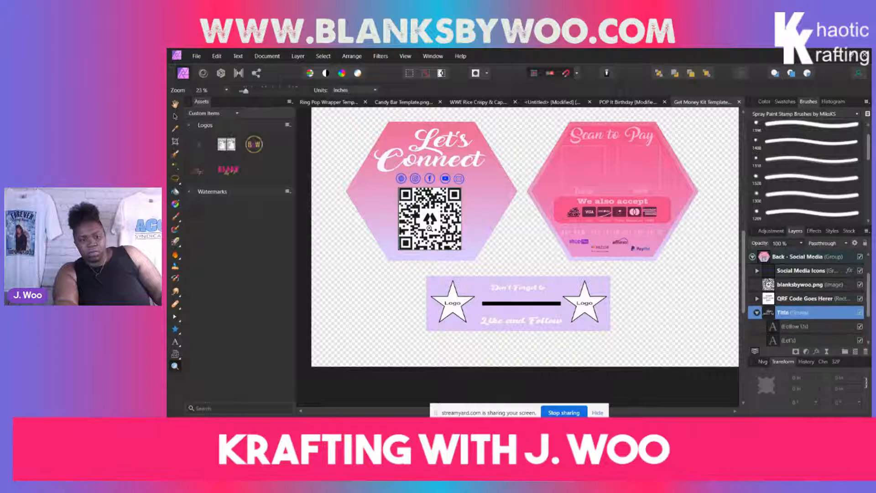
- Try a lighter pink fill on the Let's Connect hexagon, then undo to restore the gradient
click(715, 230)
scroll(787, 333, down, 3)
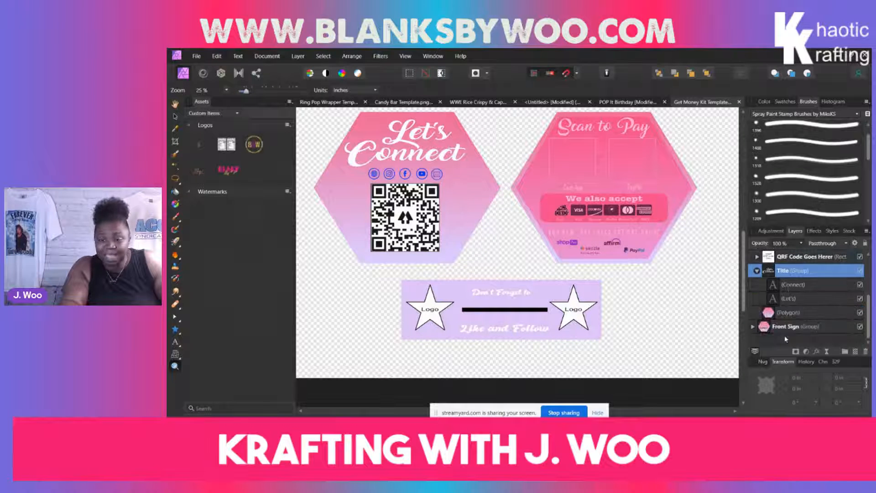
click(787, 313)
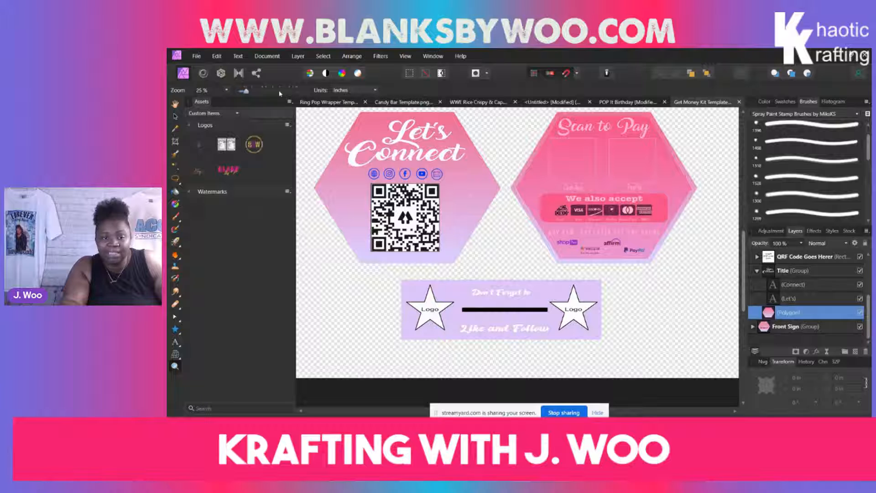
click(762, 102)
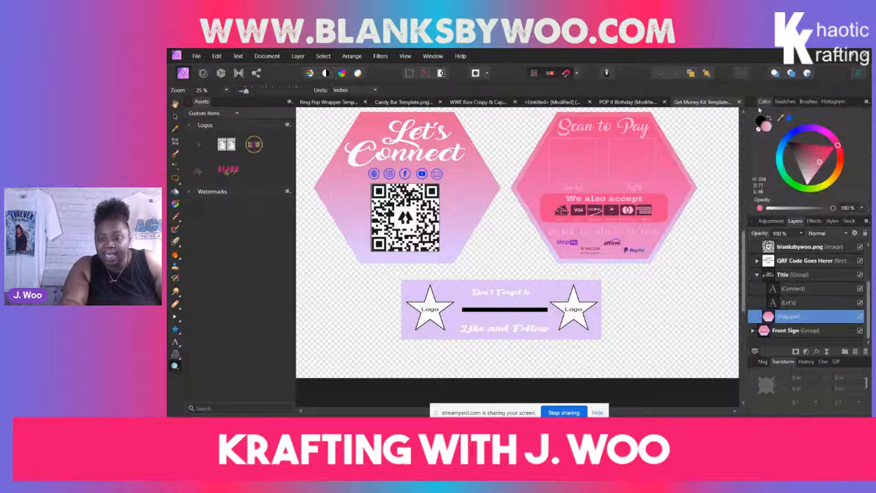
drag(809, 164, 828, 146)
key(ctrl+z)
key(ctrl+z)
key(ctrl+z)
key(ctrl+z)
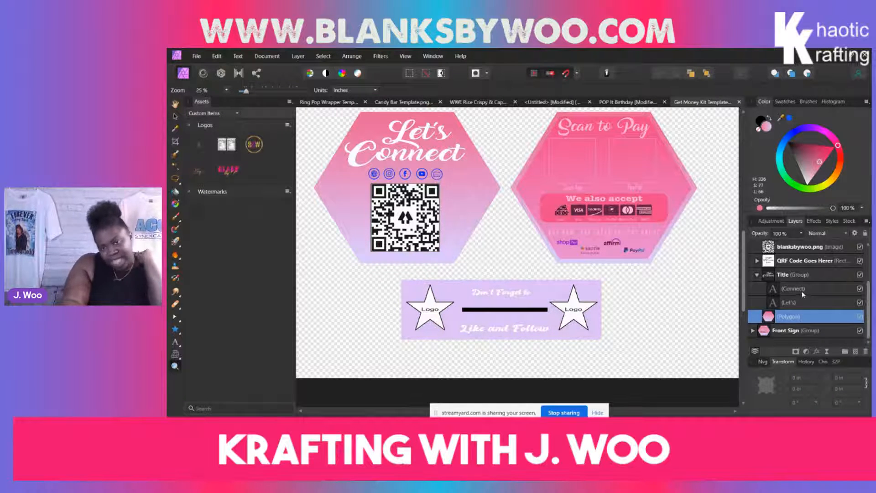
- Collapse the Back - Social Media group and expand Front Sign in Layers
scroll(807, 297, up, 2)
click(771, 274)
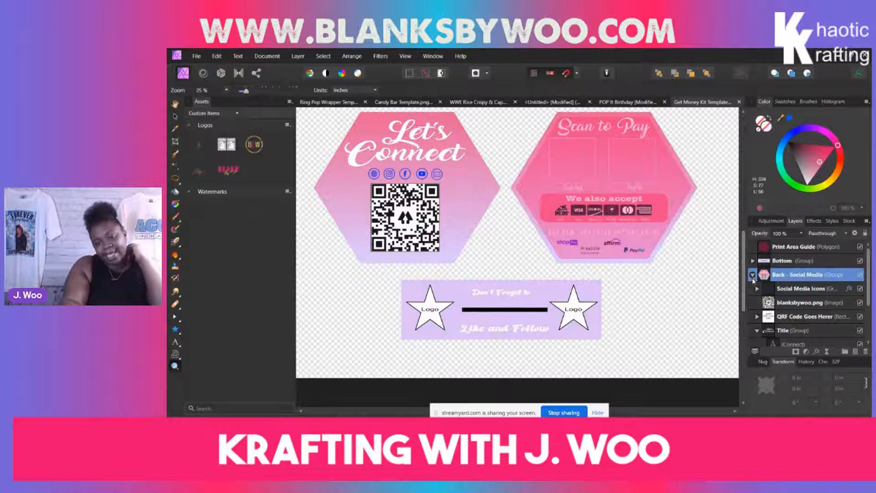
click(752, 274)
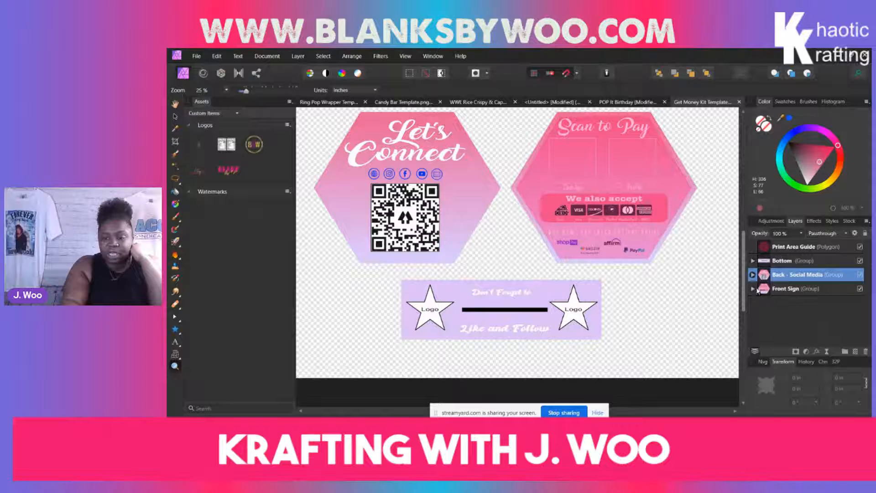
click(753, 289)
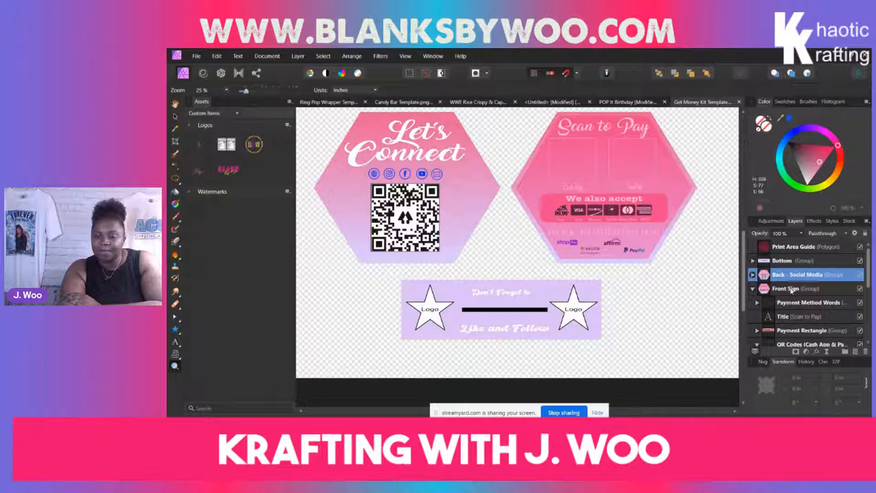
- Hide the Print Area Guide and move the Scan to Pay title to the top of Front Sign
scroll(755, 290, down, 1)
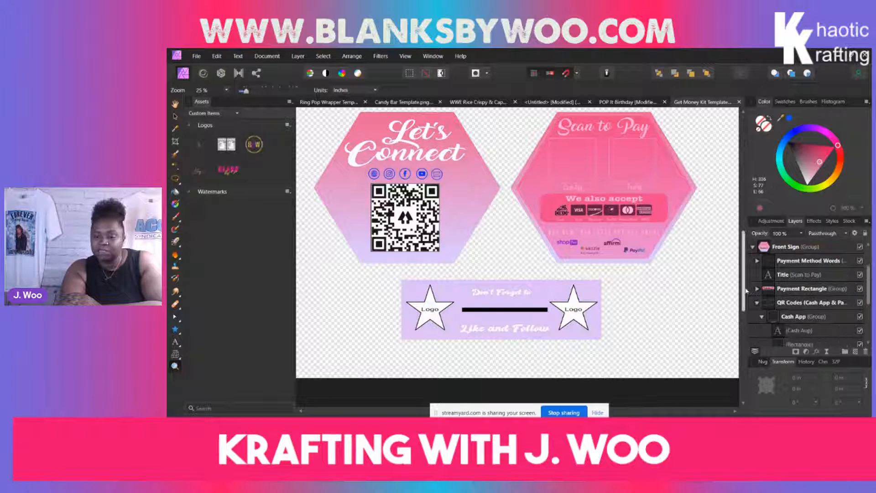
click(792, 262)
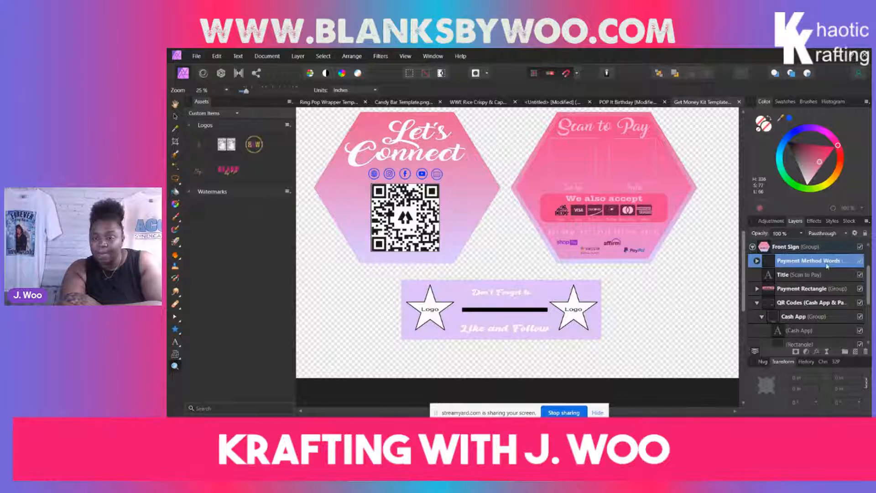
scroll(842, 255, up, 1)
click(860, 247)
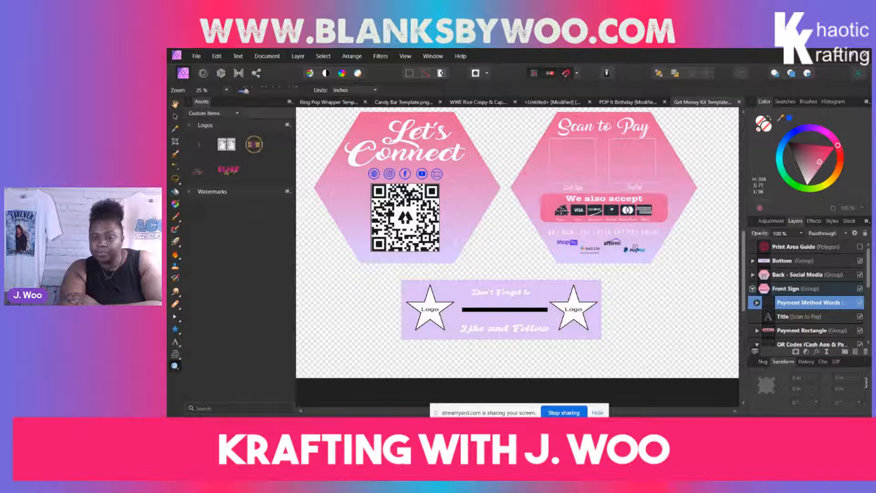
scroll(780, 265, down, 1)
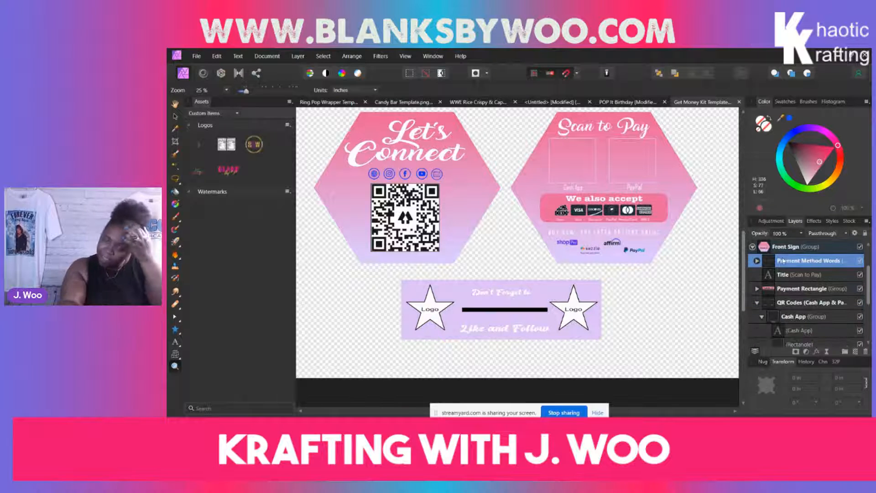
click(782, 275)
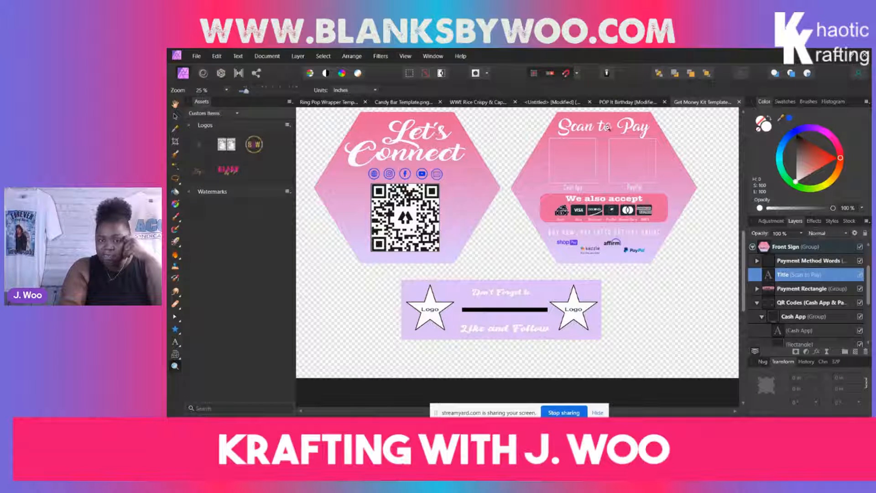
drag(784, 273, 786, 254)
- Collapse the Cash App and PayPal QR code groups inside QR Codes
click(800, 295)
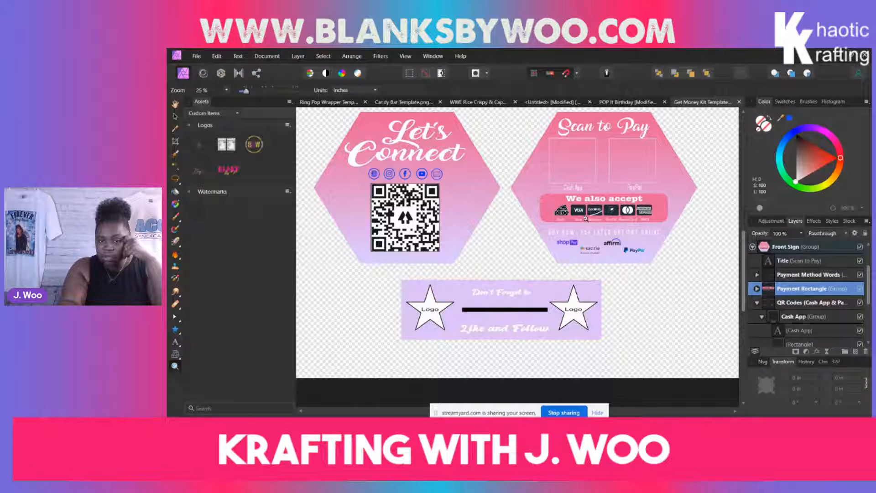
click(791, 308)
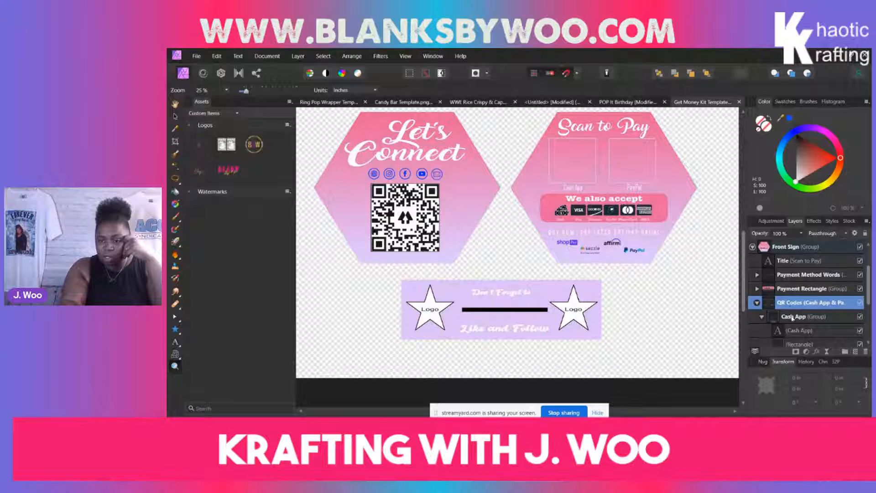
scroll(829, 319, down, 2)
scroll(802, 287, up, 2)
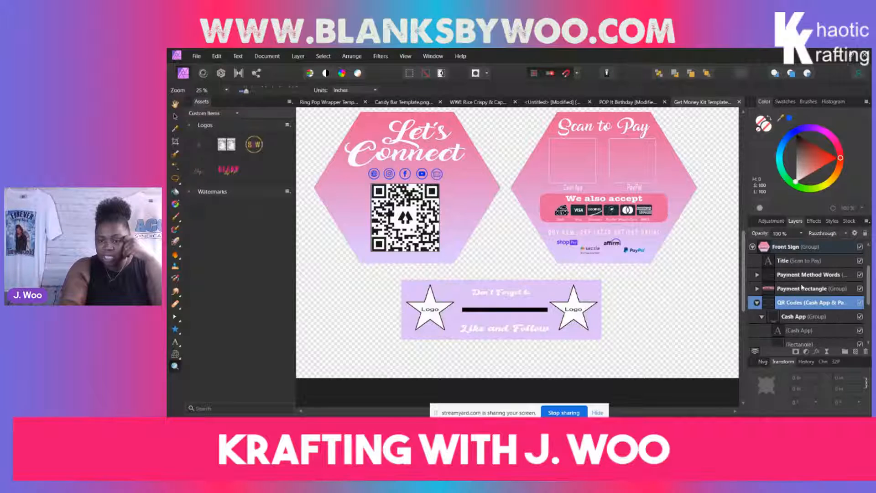
click(762, 316)
click(762, 332)
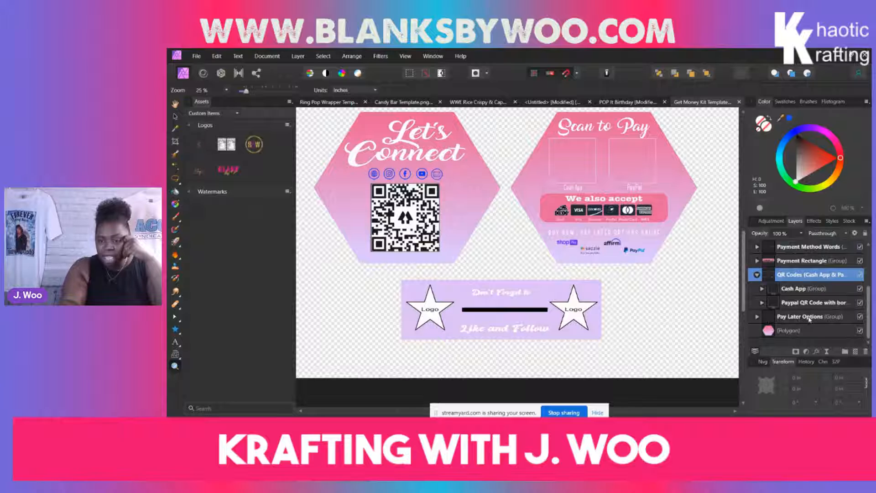
click(810, 317)
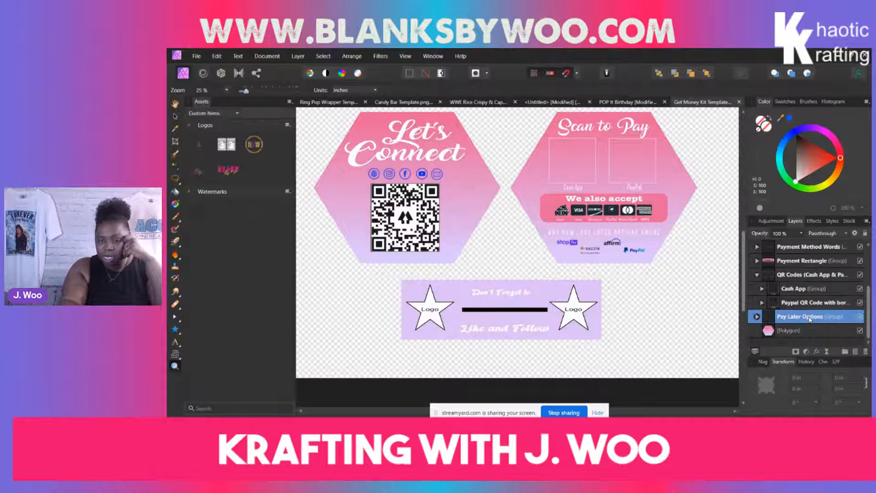
scroll(811, 310, up, 2)
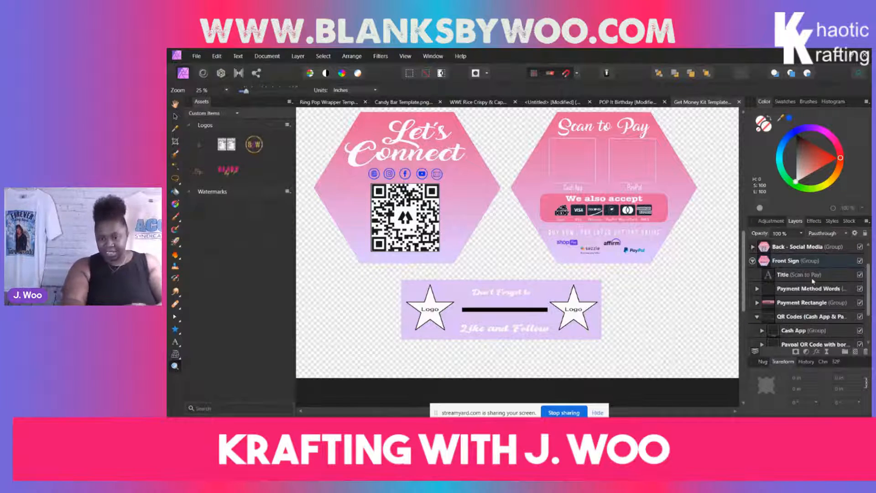
click(793, 279)
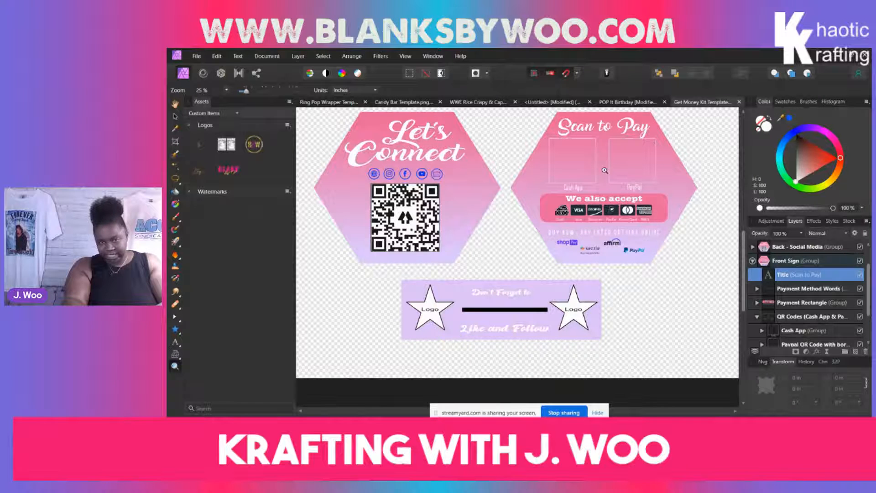
click(600, 124)
click(576, 140)
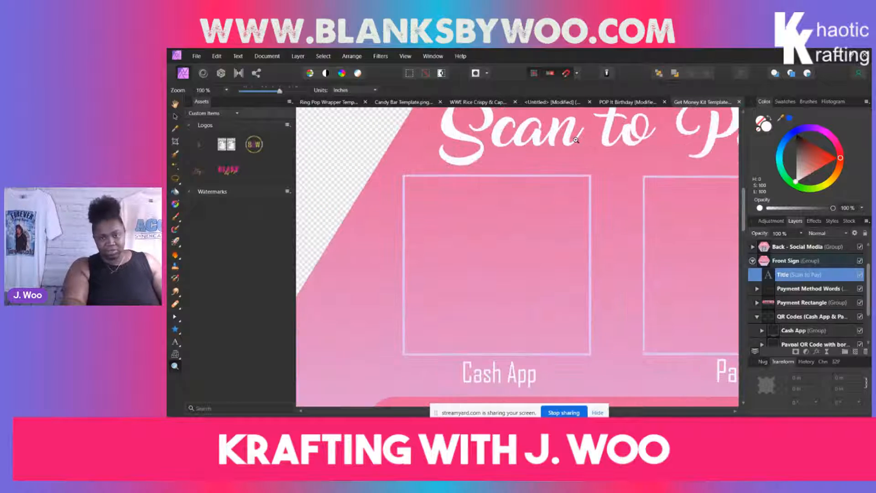
scroll(576, 141, down, 4)
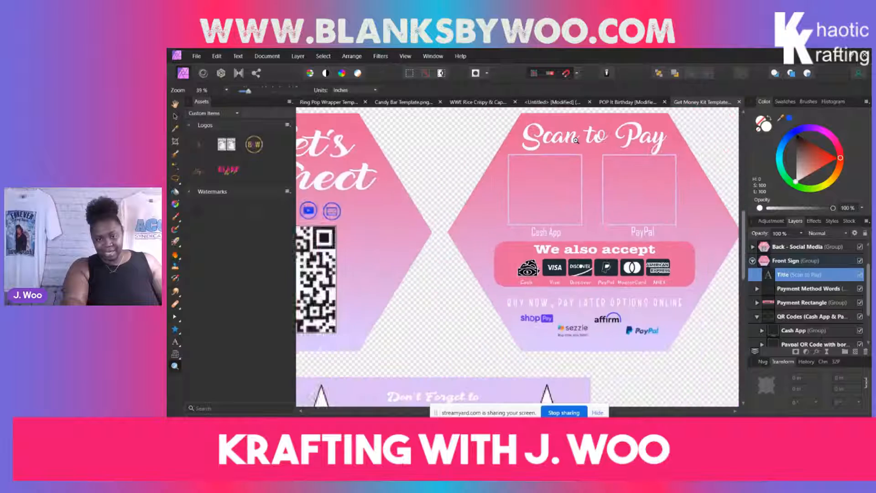
scroll(576, 140, down, 4)
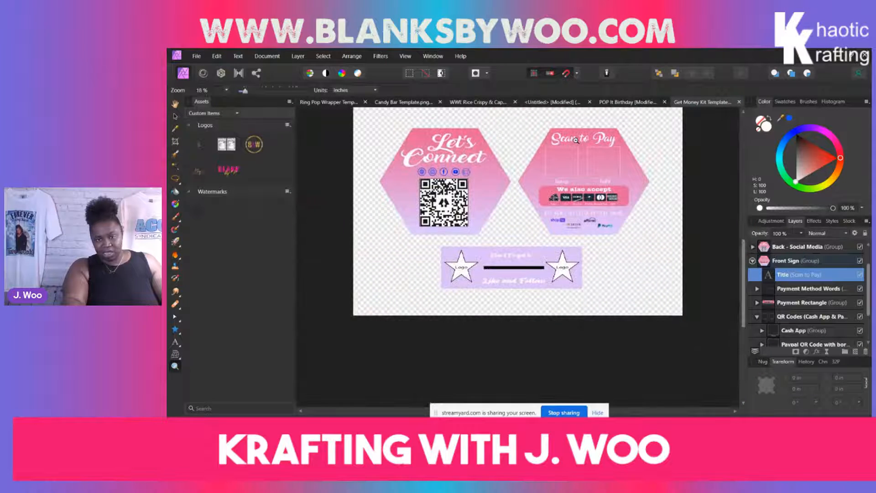
scroll(582, 131, up, 1)
key(v)
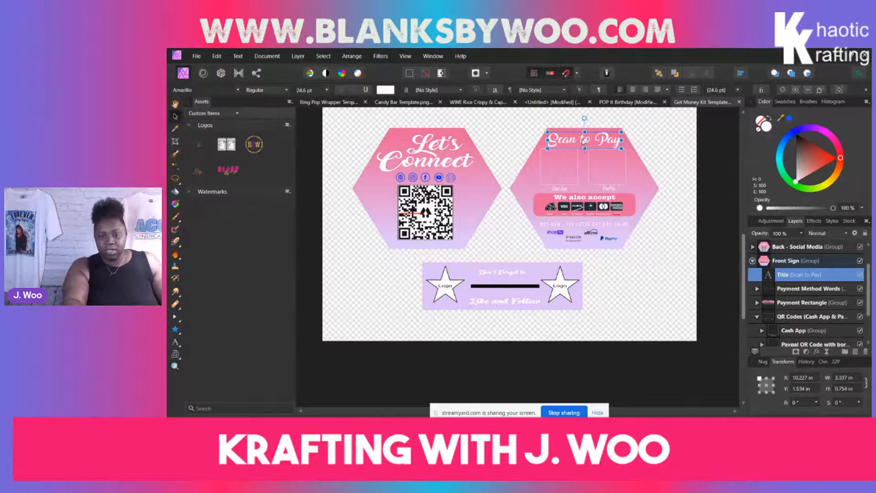
double_click(583, 140)
key(ctrl+a)
text(fdlbjvdnggs)
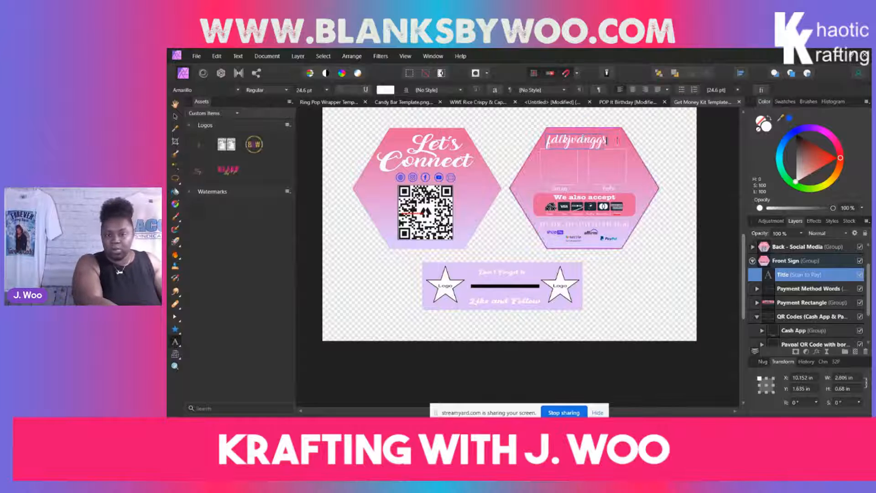
text(fgjsjk)
key(Escape)
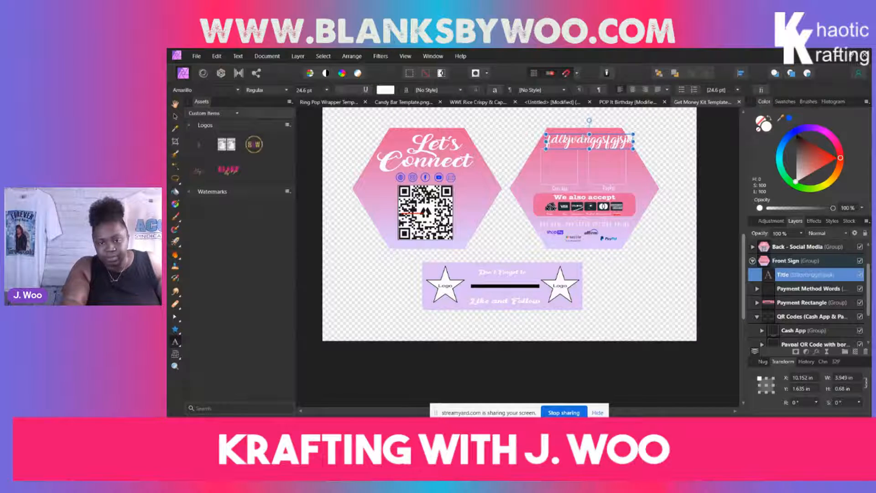
key(ctrl+z)
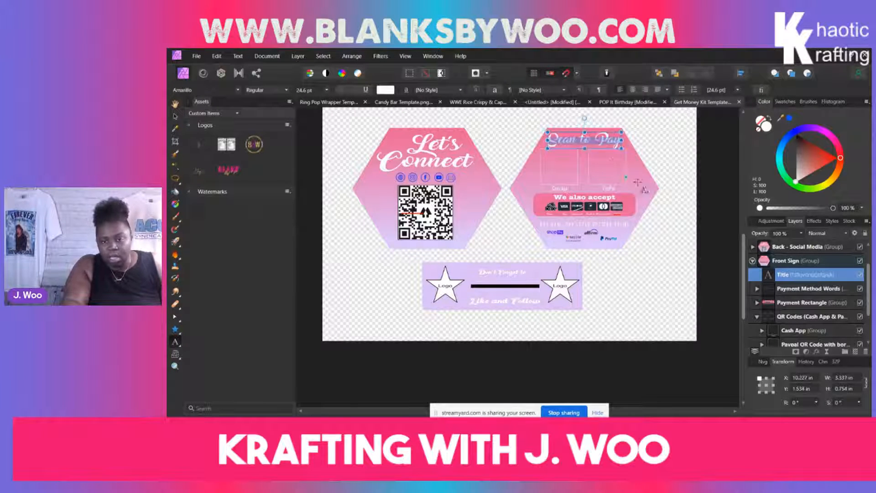
key(Escape)
scroll(668, 241, up, 2)
- Expand the Payment Method Words group and zoom in on the payment icons
scroll(668, 241, down, 3)
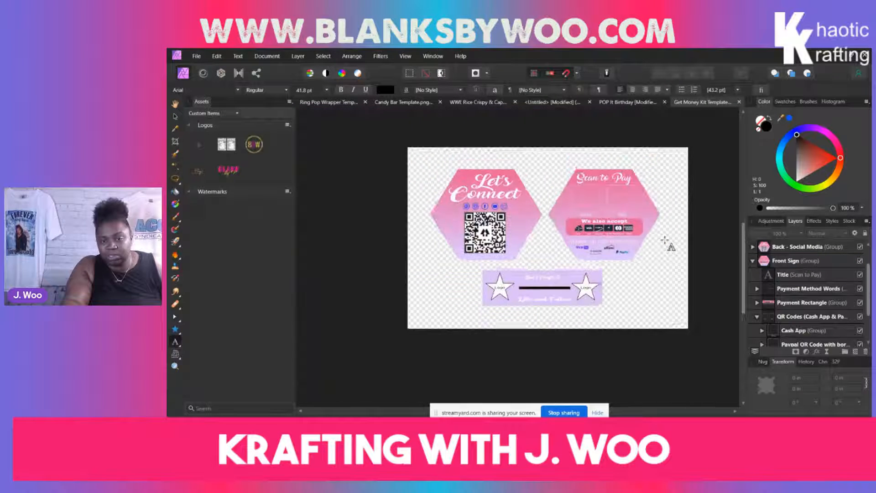
scroll(665, 240, up, 1)
scroll(655, 258, up, 2)
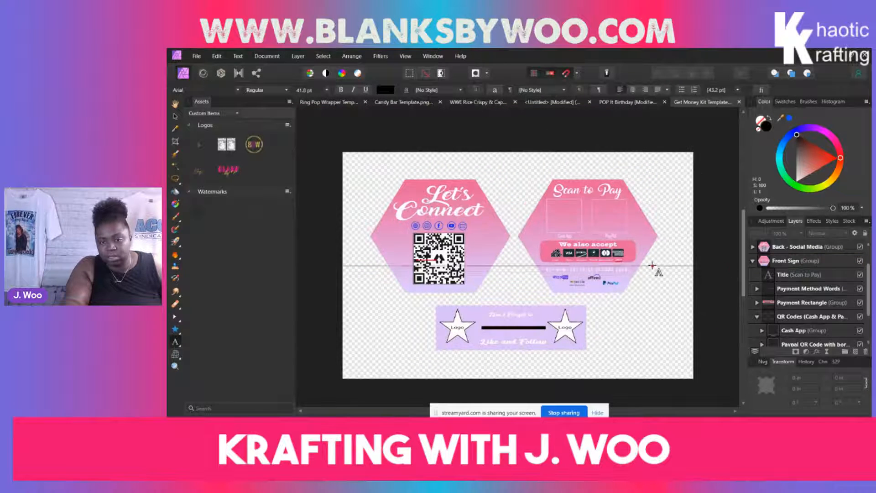
scroll(653, 265, up, 2)
scroll(654, 268, up, 1)
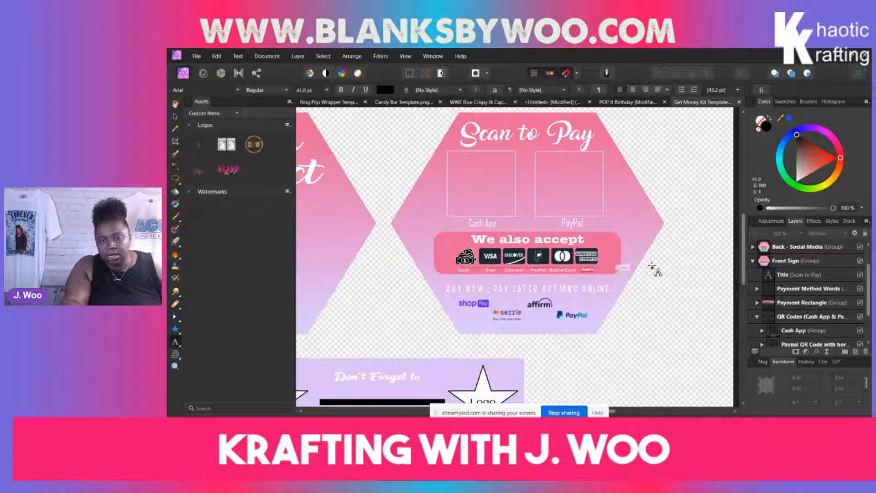
scroll(649, 271, up, 1)
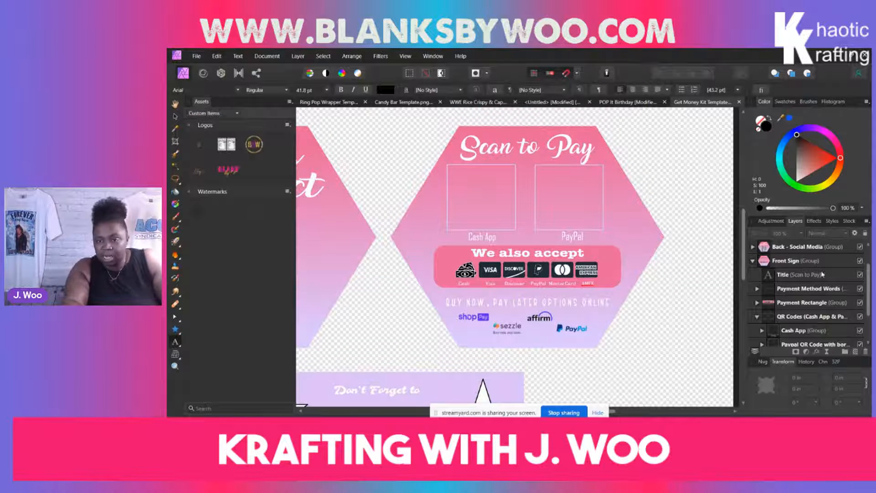
click(796, 292)
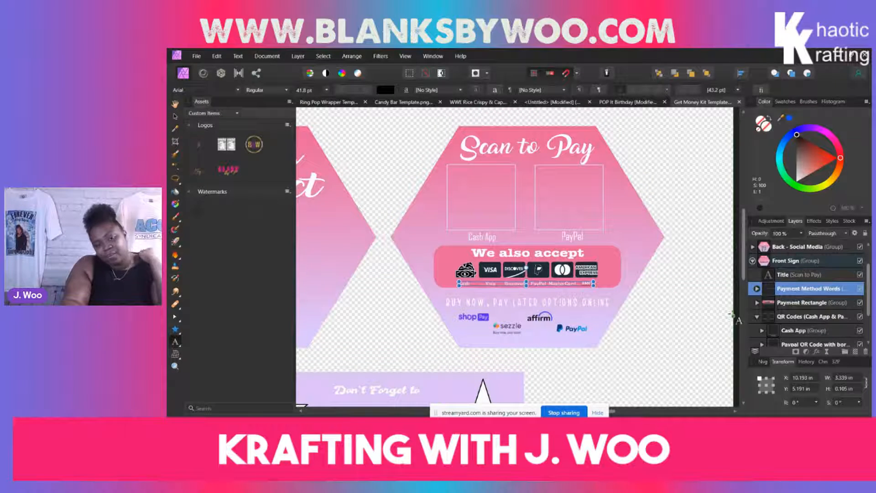
click(757, 289)
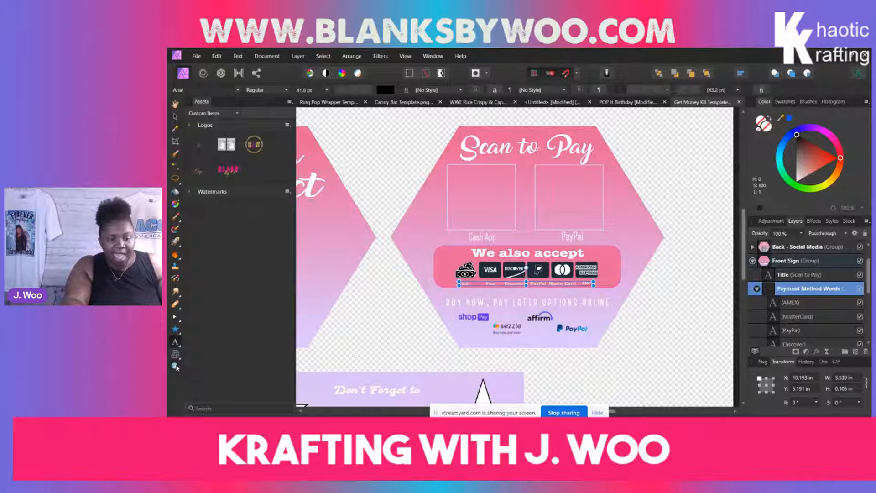
click(175, 366)
click(475, 292)
click(580, 270)
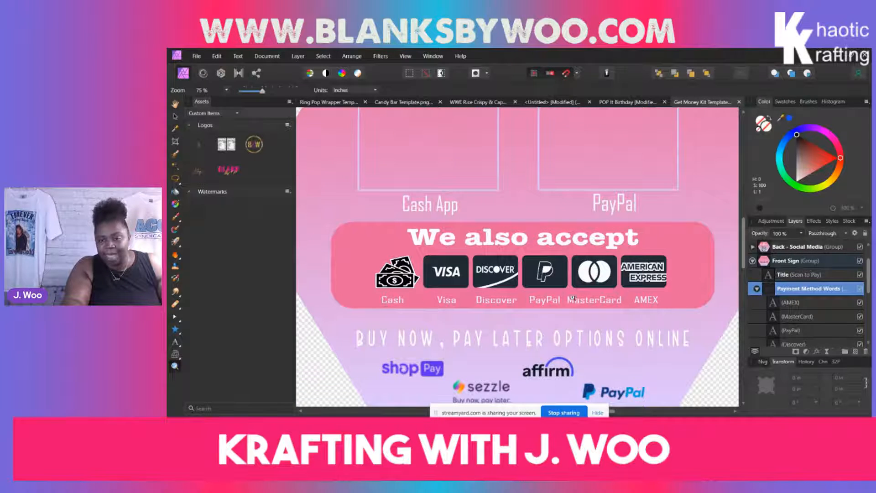
- Click into the AMEX label with the Artistic Text tool, adding stray characters 'bvv'
click(807, 304)
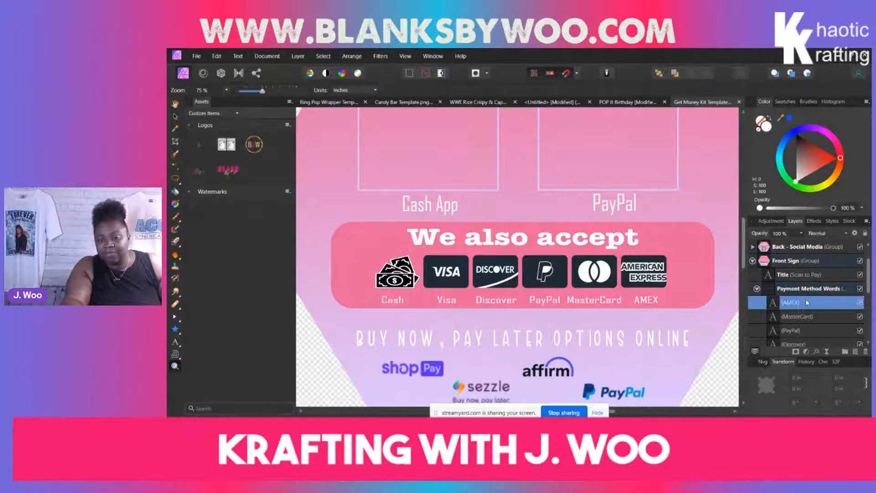
click(810, 289)
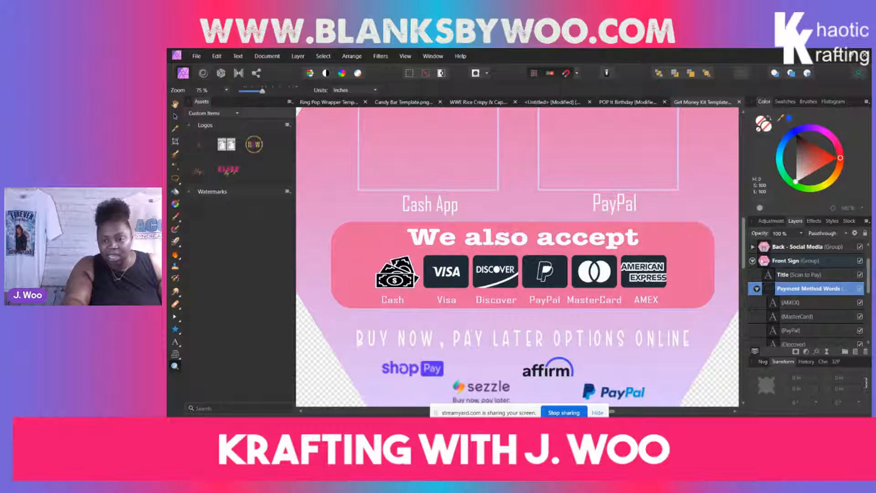
click(790, 306)
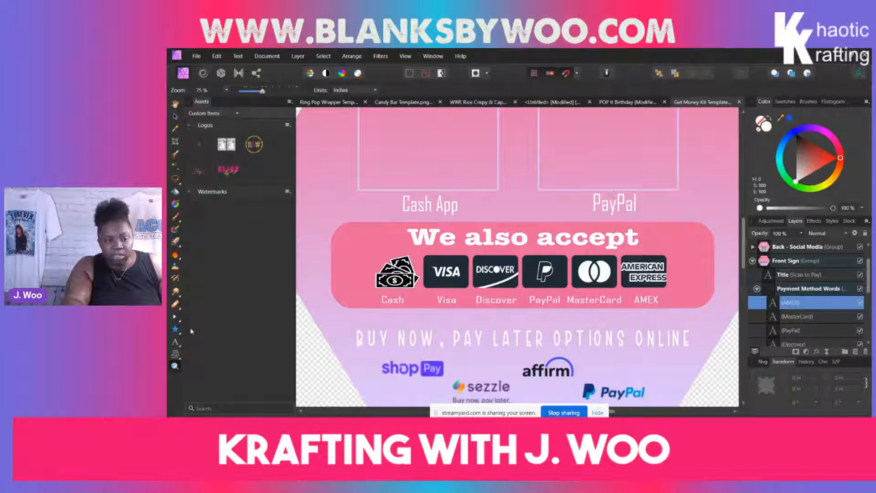
click(175, 343)
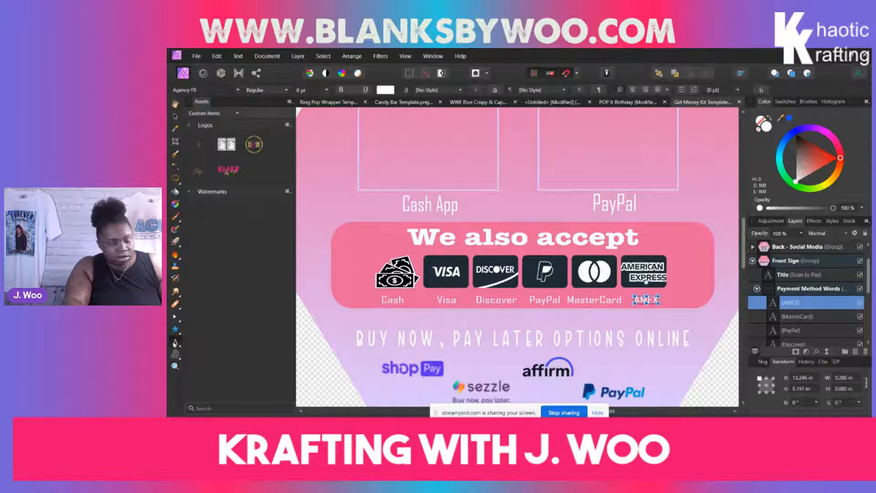
click(652, 300)
text(bvv)
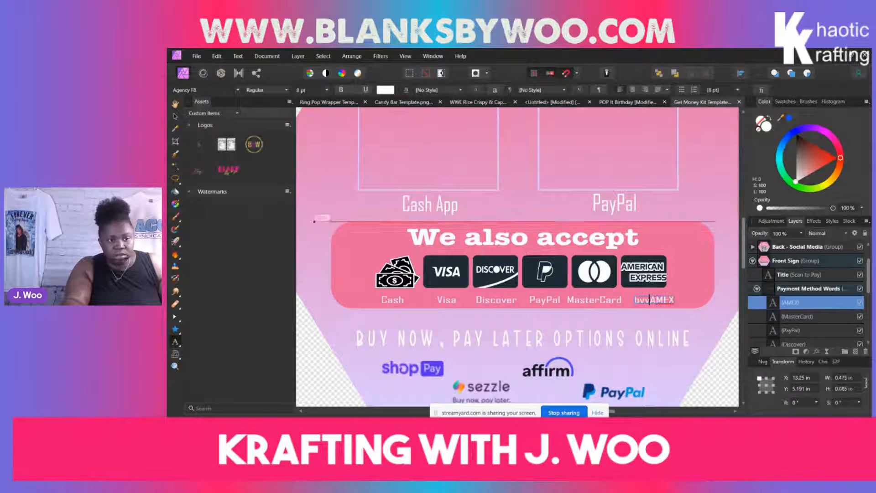
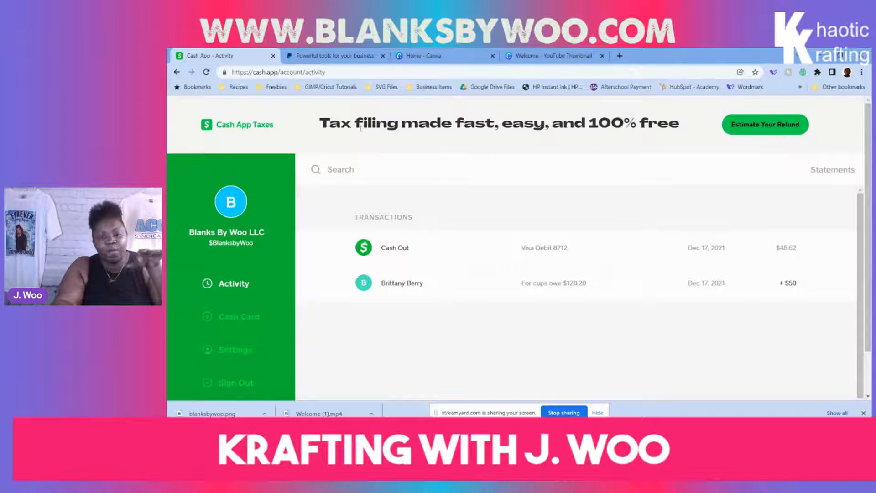
- Go to Cash App Settings and open the cash.app profile link showing the scan-to-pay QR code
scroll(271, 302, down, 2)
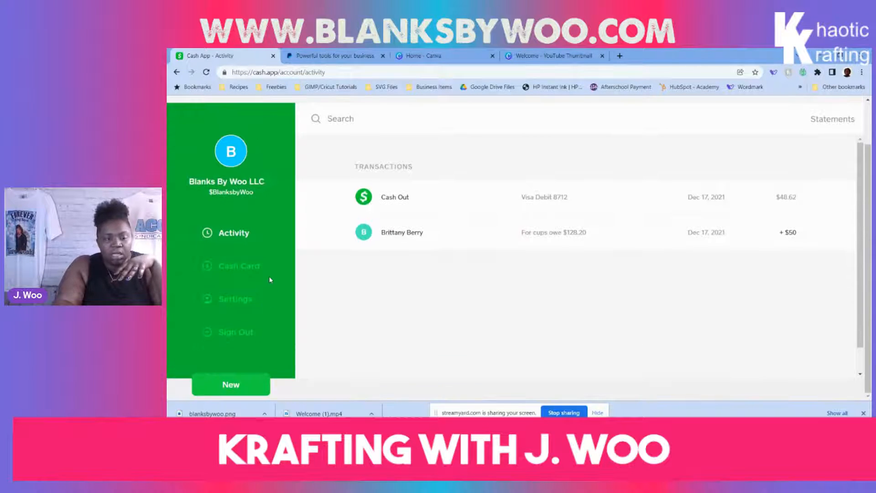
scroll(283, 331, up, 2)
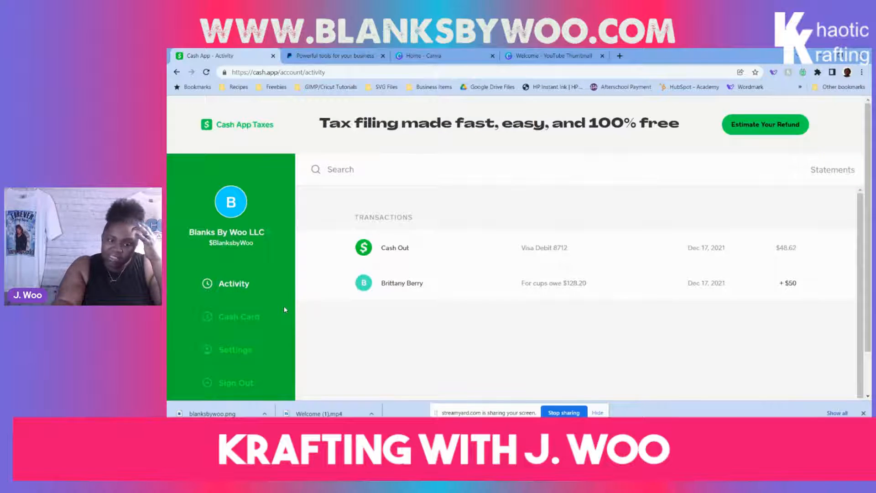
click(232, 352)
scroll(401, 299, down, 4)
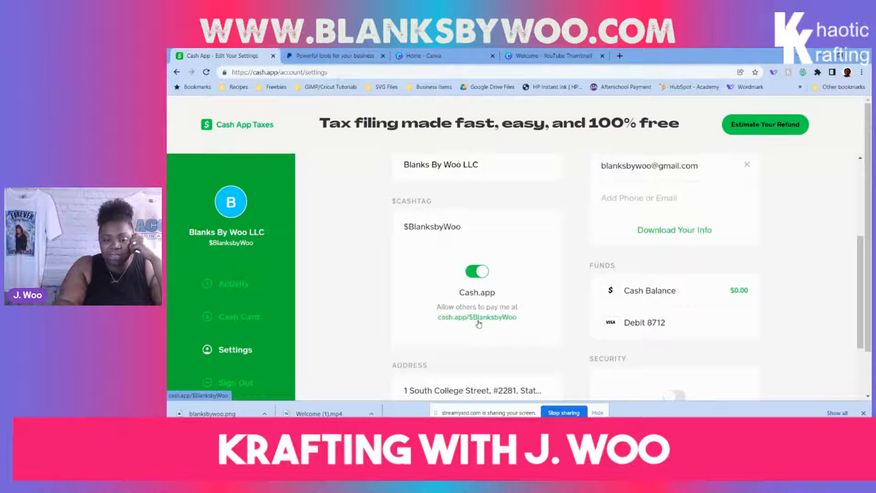
click(479, 318)
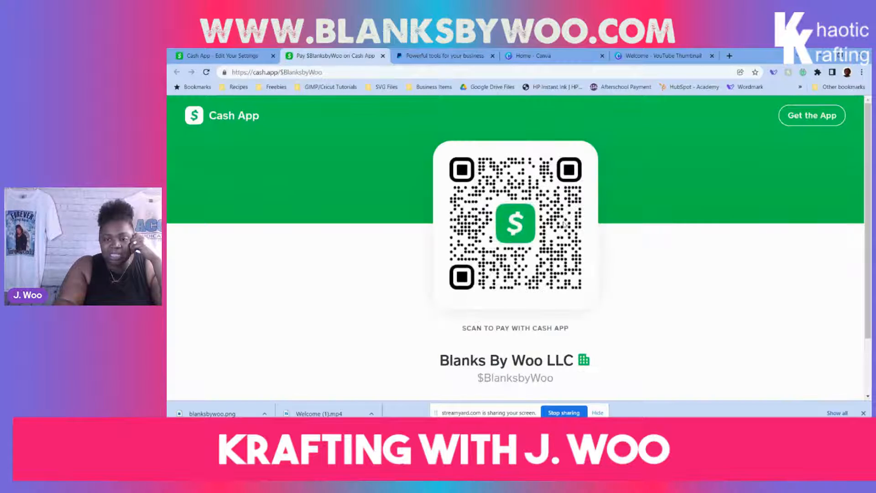
scroll(564, 225, down, 2)
scroll(505, 230, up, 1)
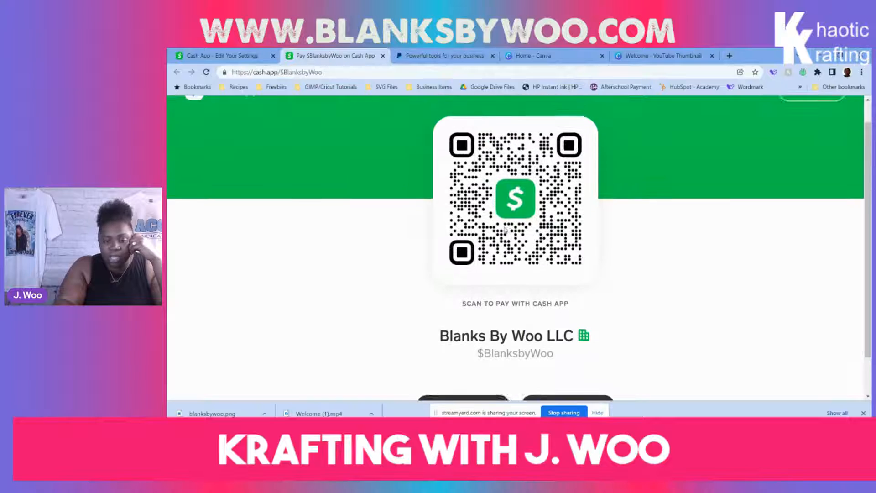
scroll(504, 230, down, 1)
- Save the Cash App QR code with Save image as, keeping the Downloads folder and PNG type
right_click(493, 163)
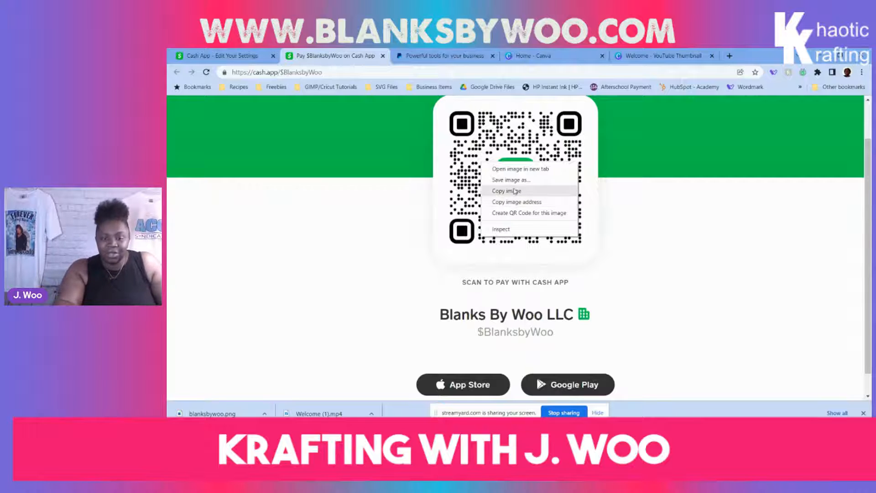
click(514, 180)
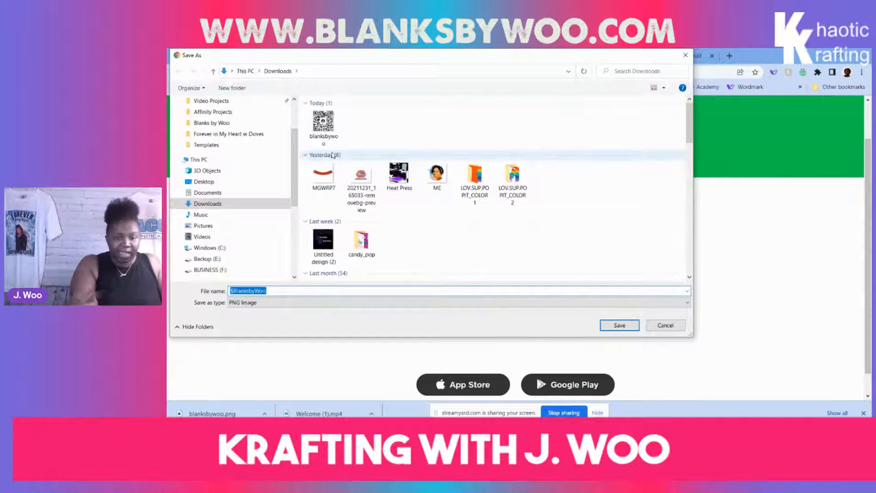
click(626, 325)
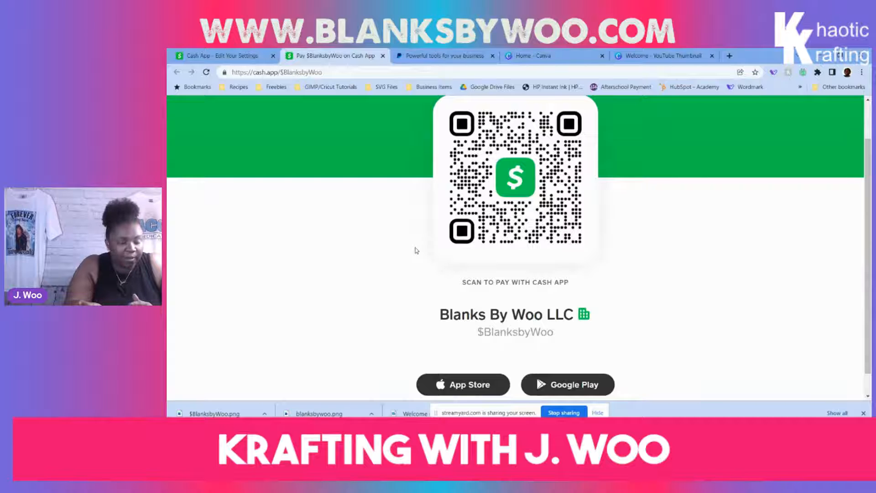
- On the PayPal tab, log in with the account password, re-entering it after an error
click(404, 53)
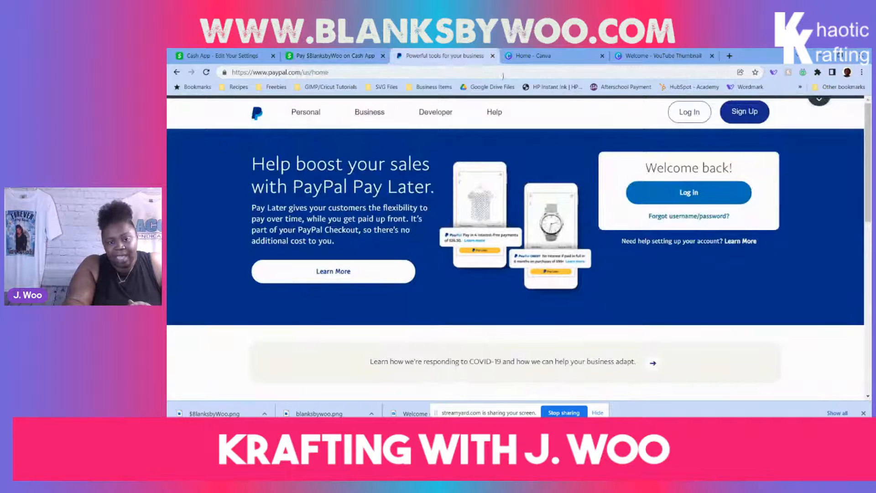
click(676, 197)
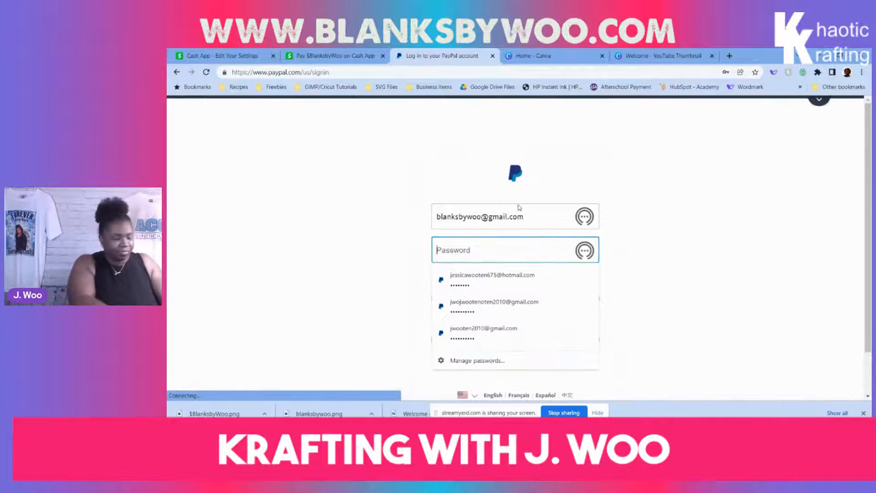
text(••)
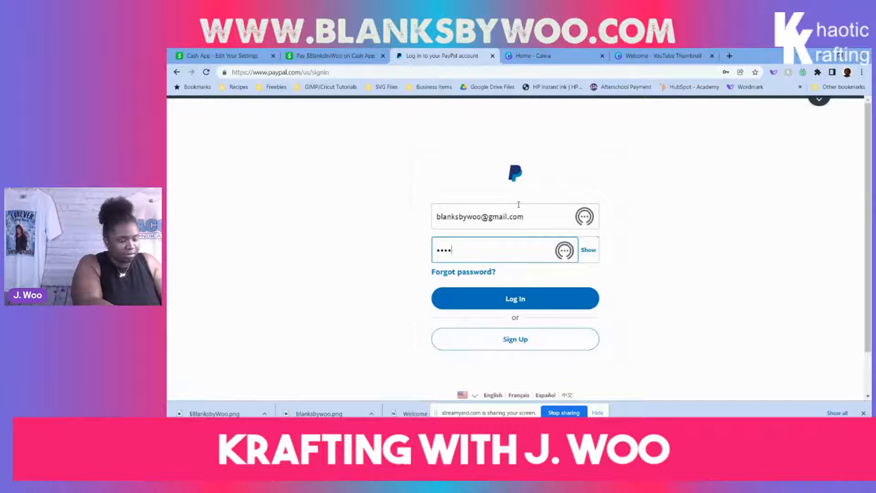
text(••••)
key(Return)
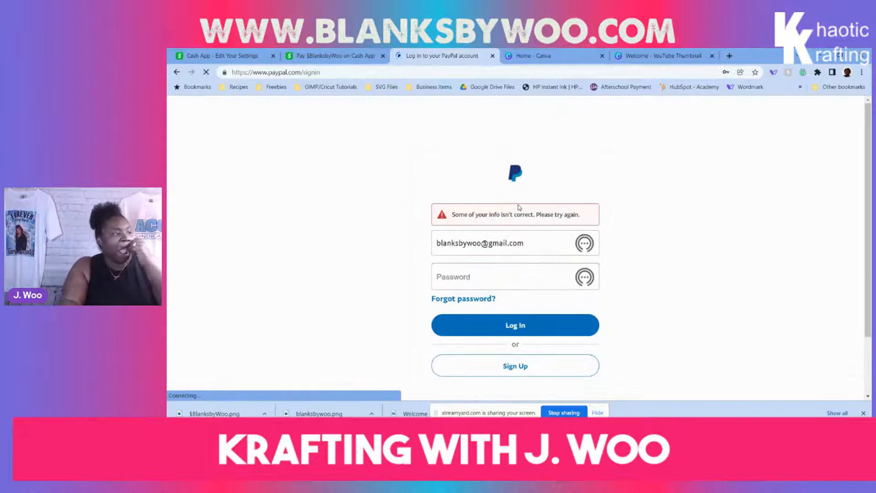
click(512, 270)
text(••)
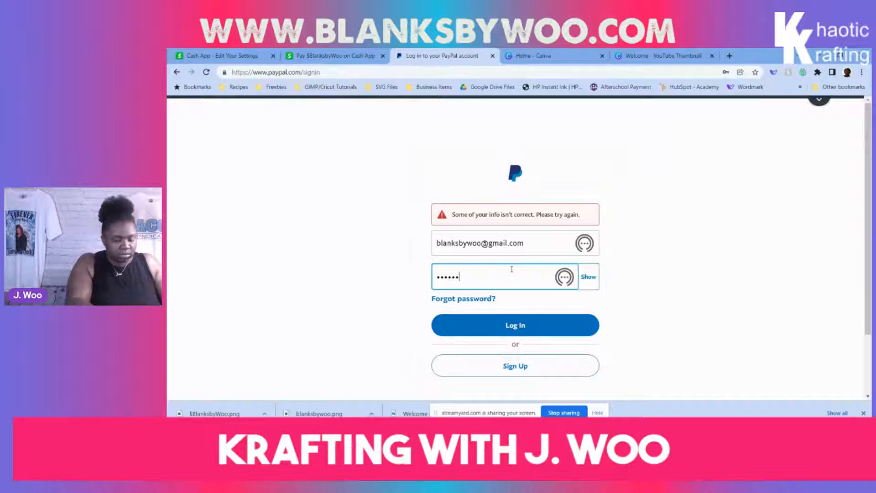
key(Return)
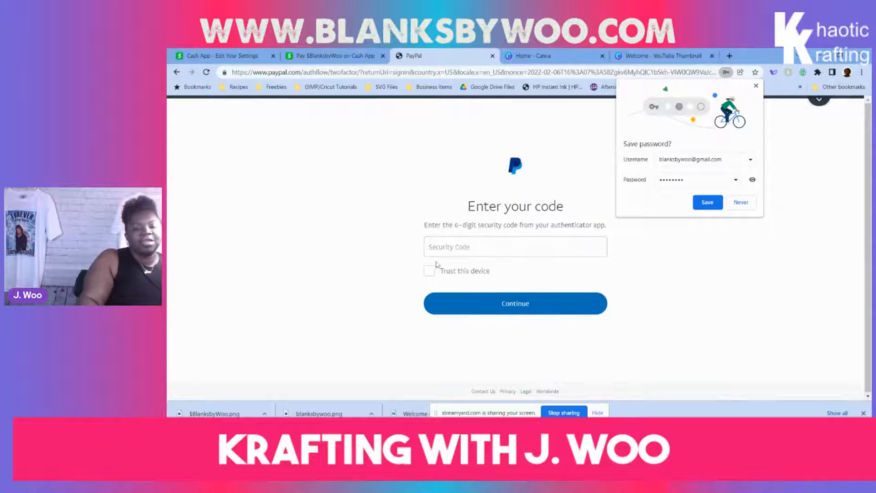
- Submit the 6-digit authenticator security code and dismiss the save-password popup
click(451, 246)
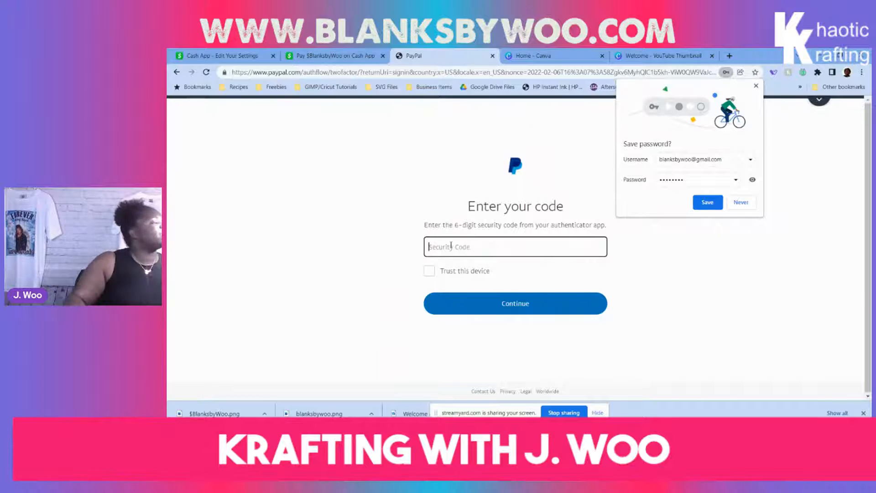
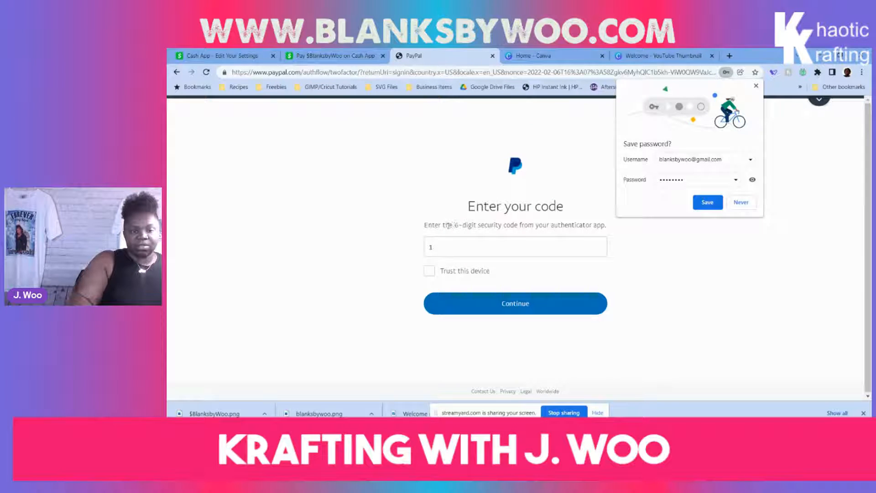
click(475, 248)
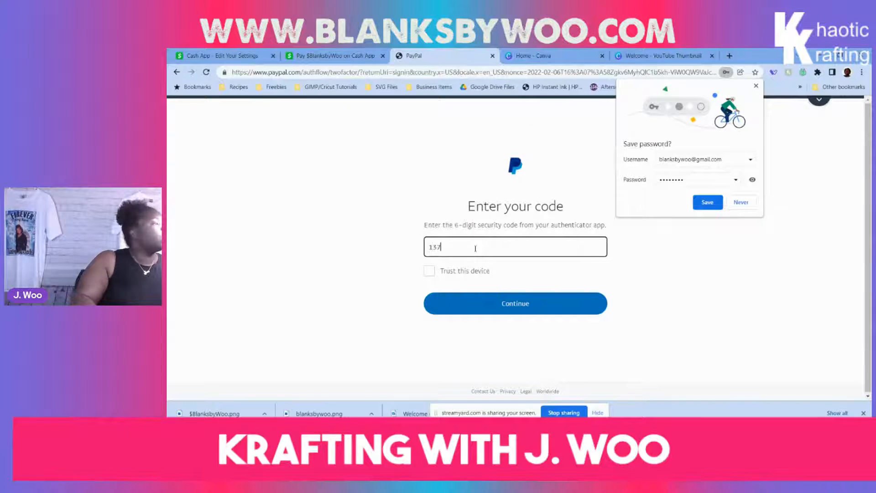
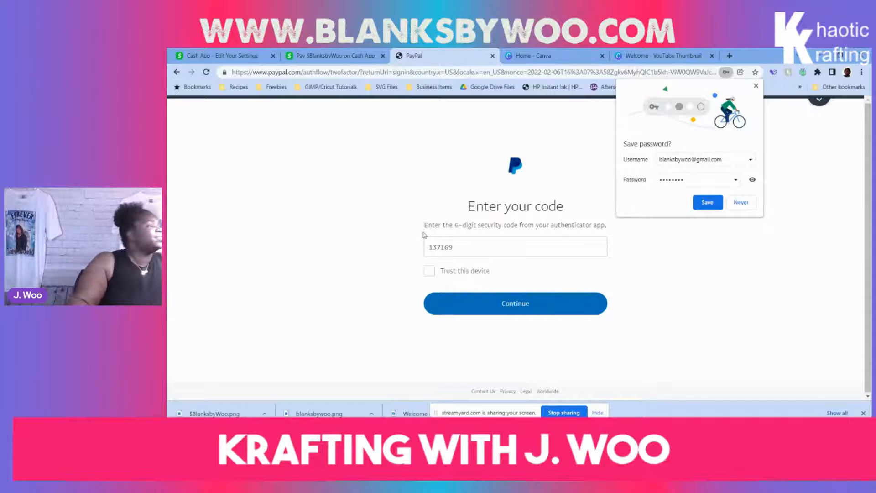
click(461, 306)
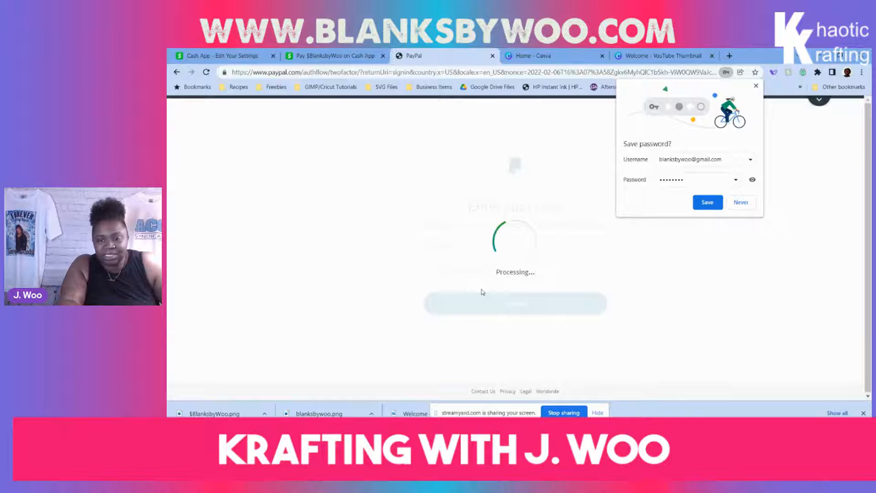
click(755, 85)
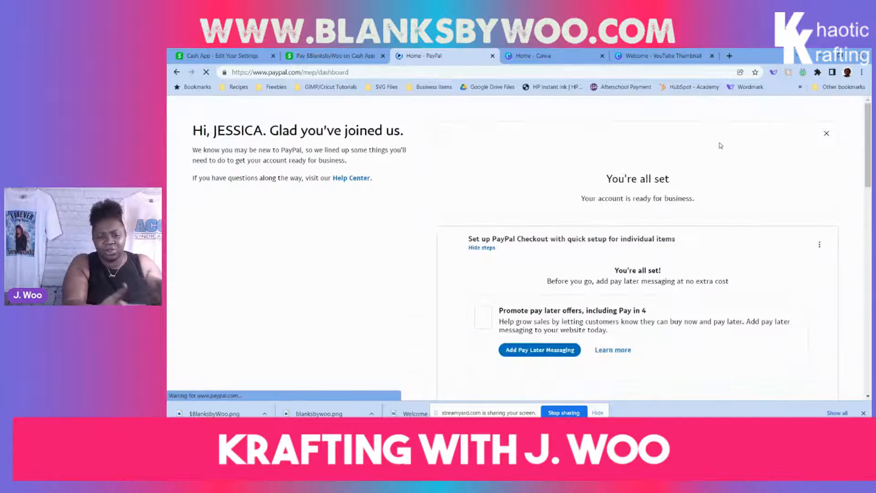
- Download the PayPal QR code as qrcode (1).png via the QR codes link, then return to Affinity
scroll(659, 217, down, 5)
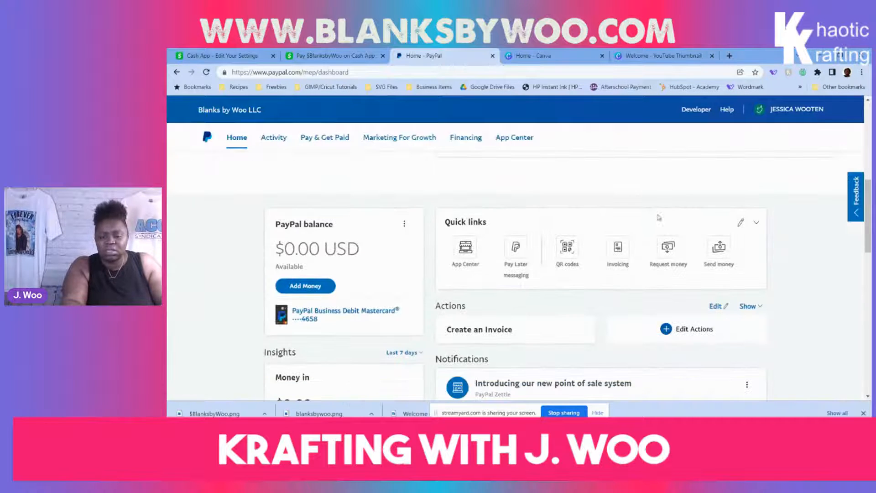
scroll(644, 210, down, 3)
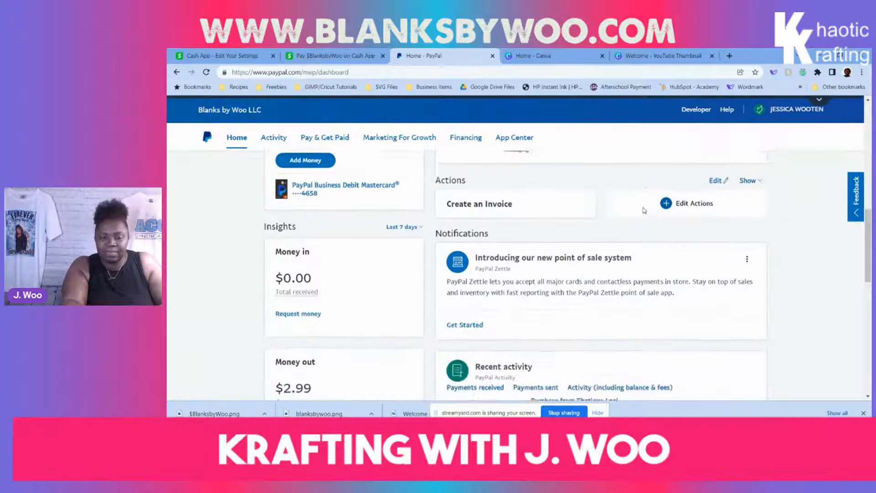
scroll(644, 210, up, 10)
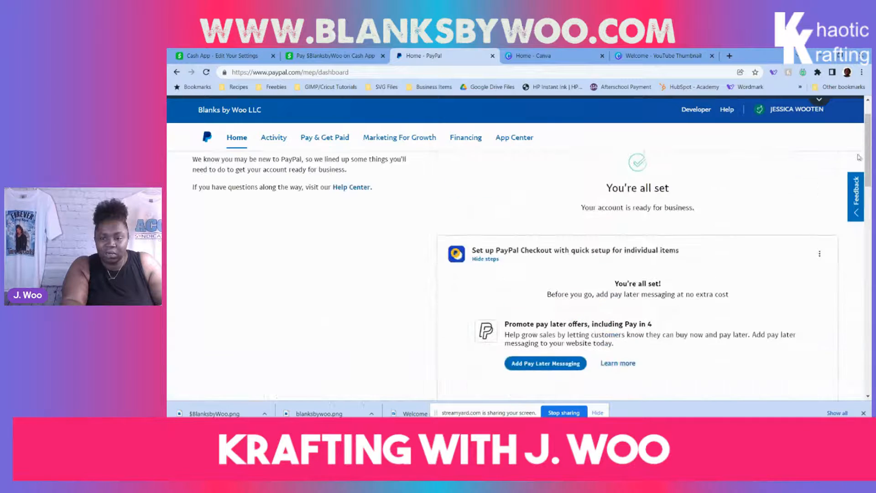
scroll(858, 155, up, 1)
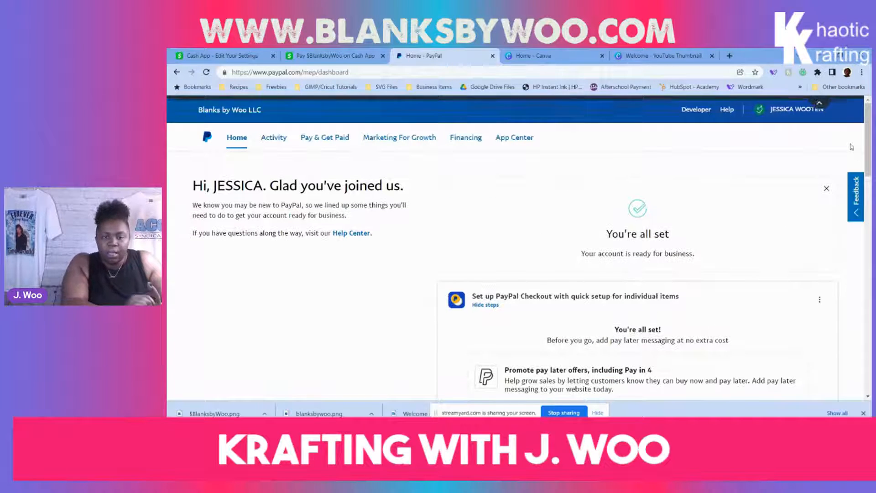
drag(868, 118, 843, 271)
scroll(602, 261, up, 5)
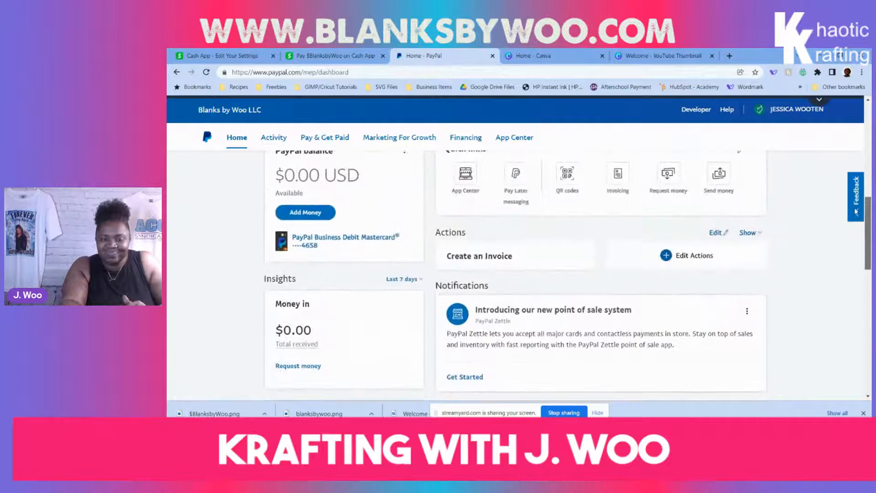
scroll(602, 261, up, 3)
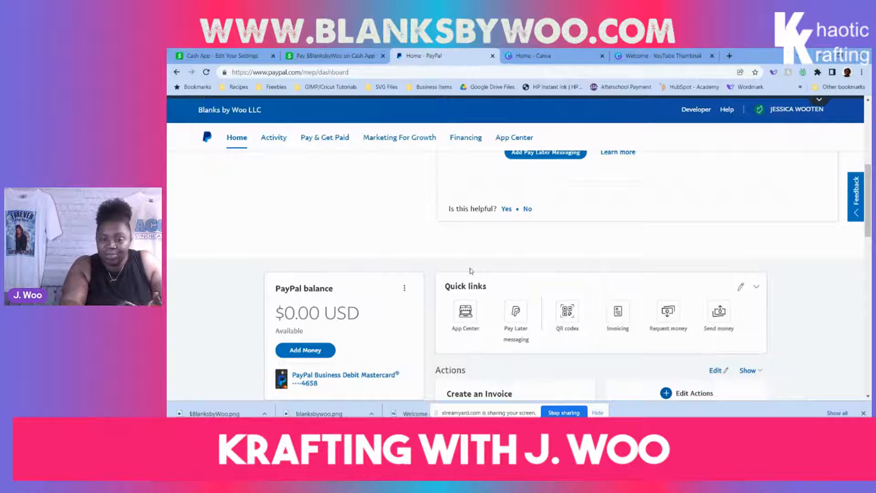
click(567, 314)
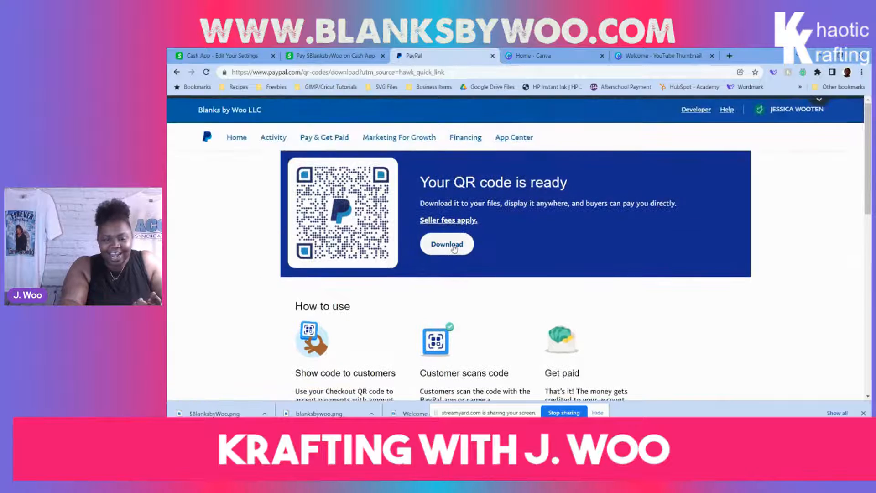
click(454, 248)
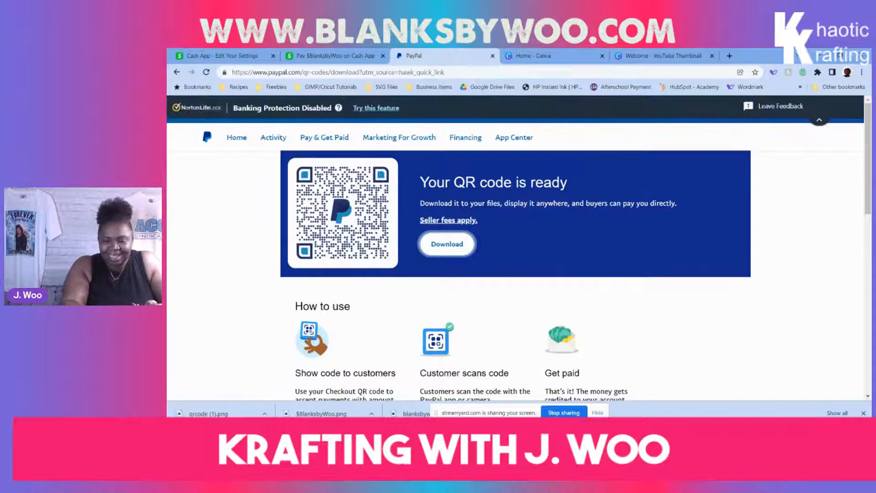
key(alt+Tab)
scroll(677, 196, up, 2)
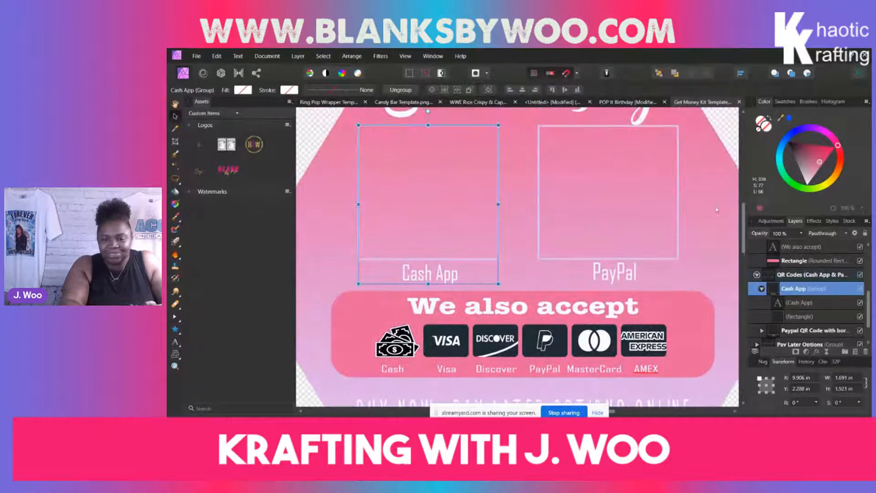
- Open qrcode (1).png from the Downloads folder as a separate document
click(677, 196)
scroll(677, 196, down, 2)
scroll(678, 196, down, 2)
scroll(677, 205, down, 2)
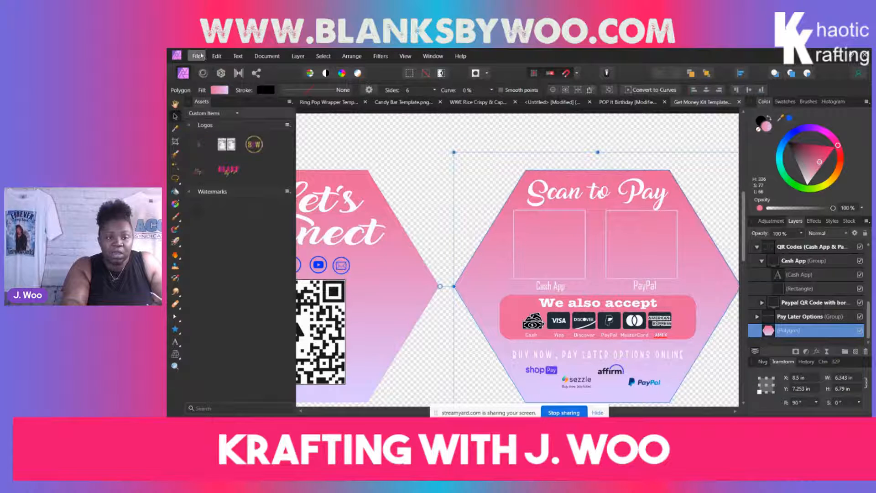
click(197, 56)
click(206, 156)
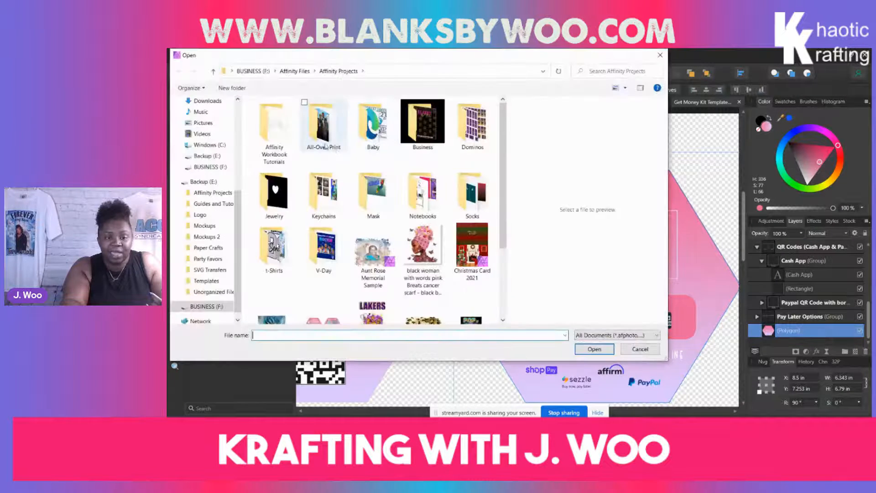
click(203, 111)
click(208, 101)
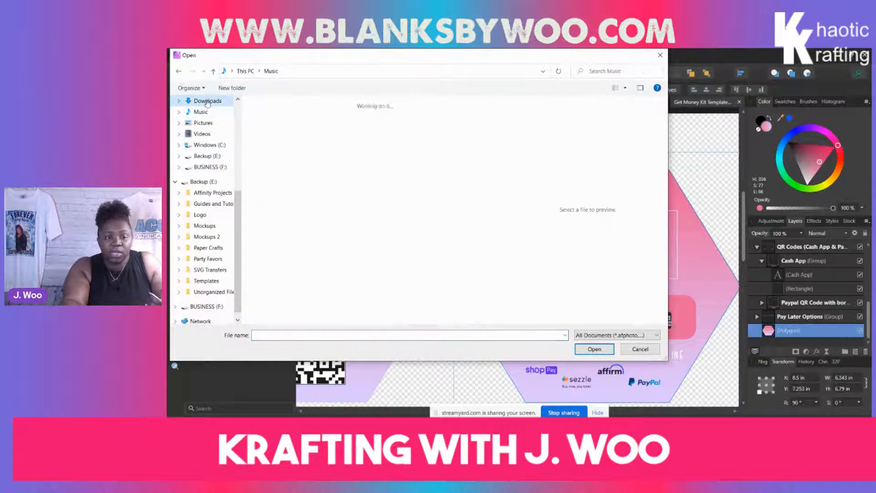
double_click(269, 124)
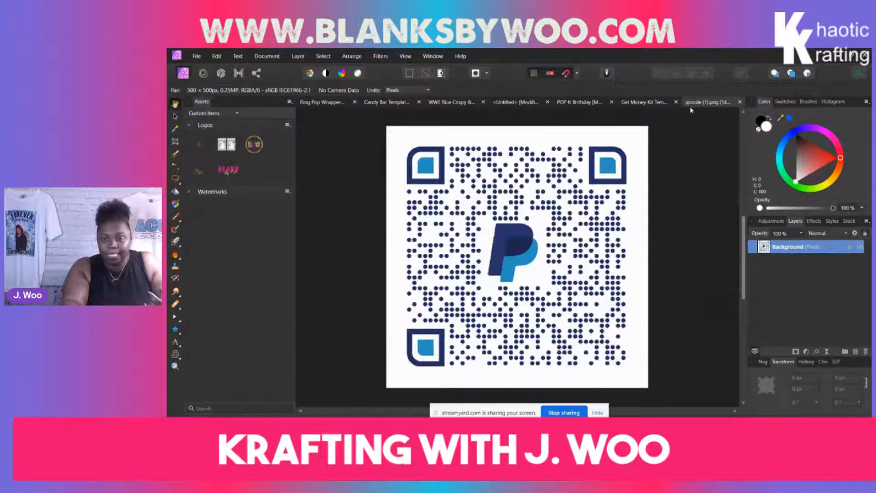
- Paste the PayPal QR code onto the sign and resize it, then delete it and switch to File Explorer
key(v)
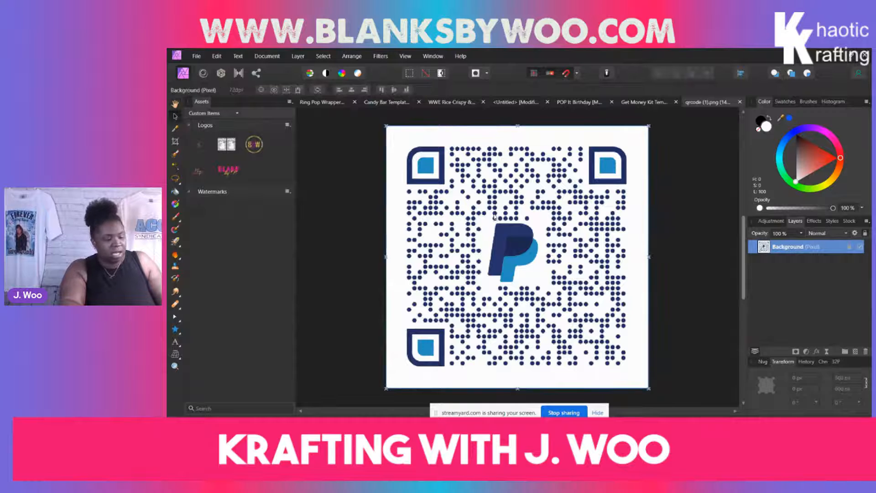
click(626, 102)
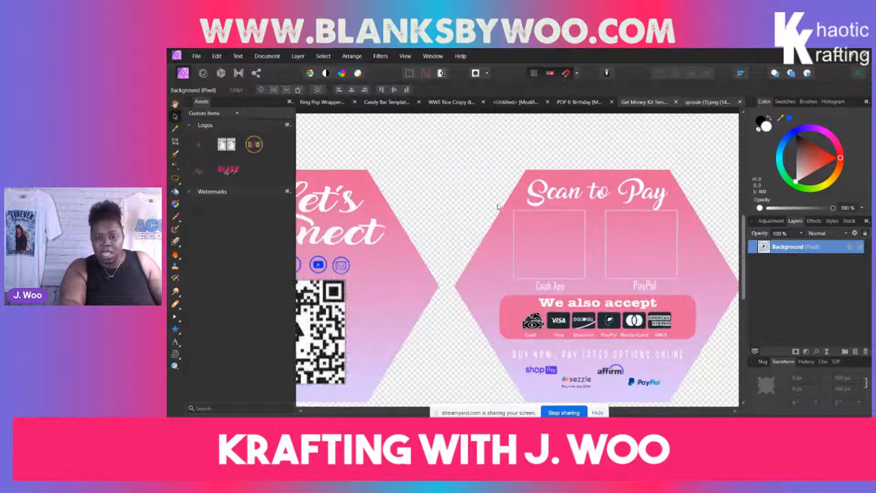
key(ctrl+v)
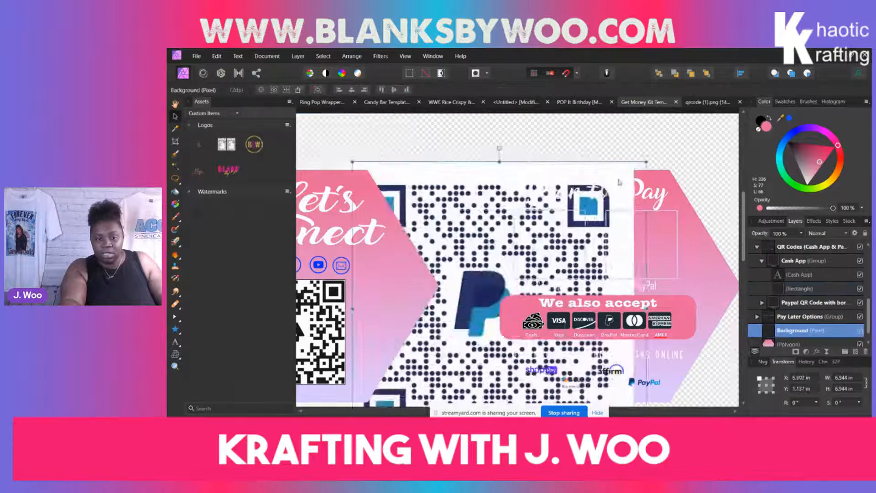
drag(618, 181, 575, 226)
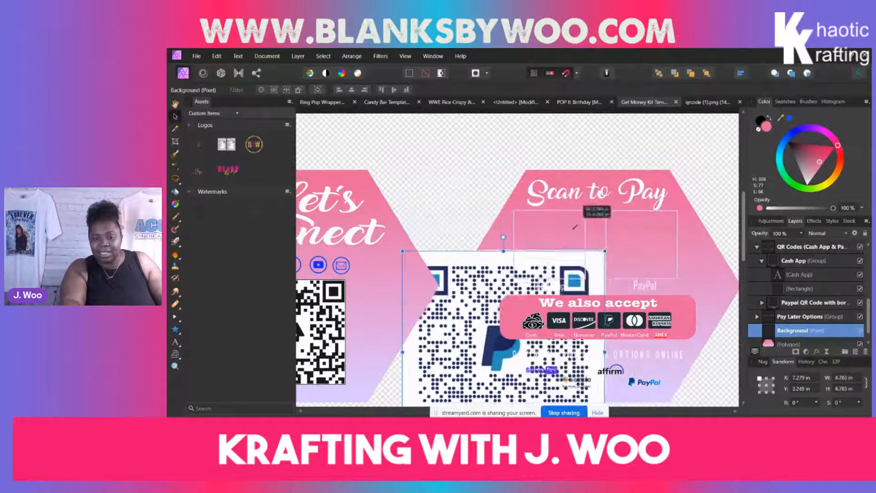
drag(487, 248, 604, 187)
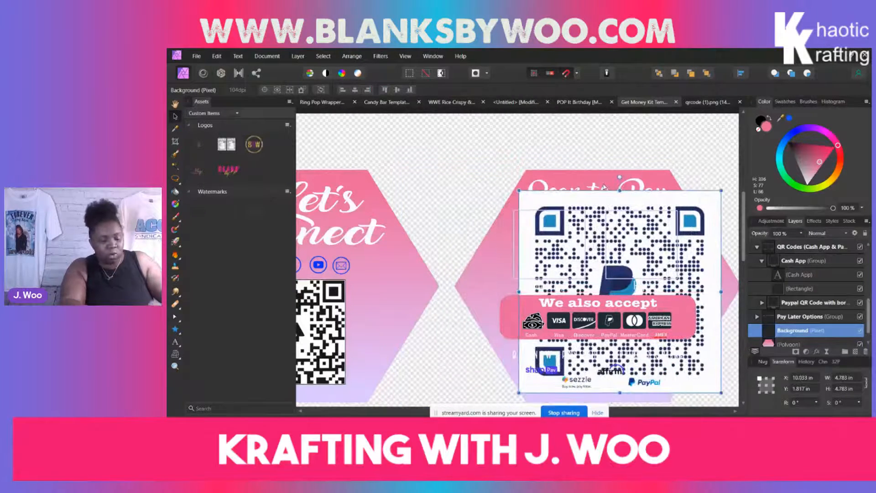
key(Delete)
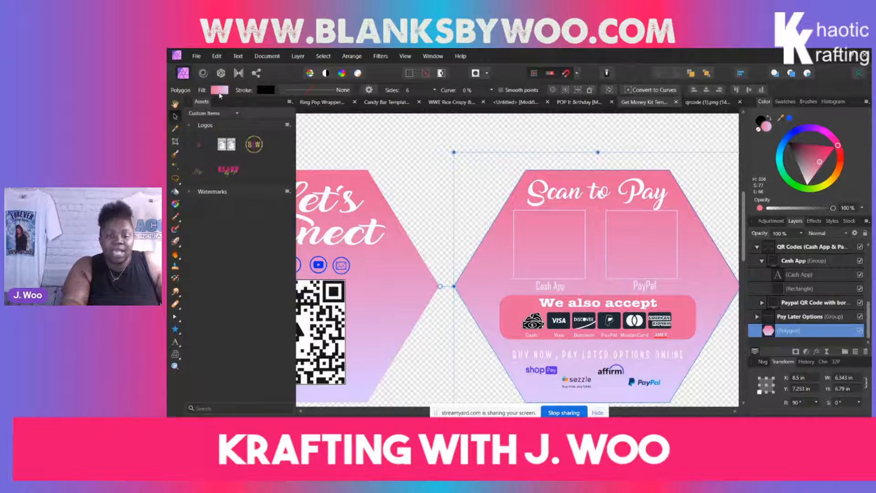
key(alt+Tab)
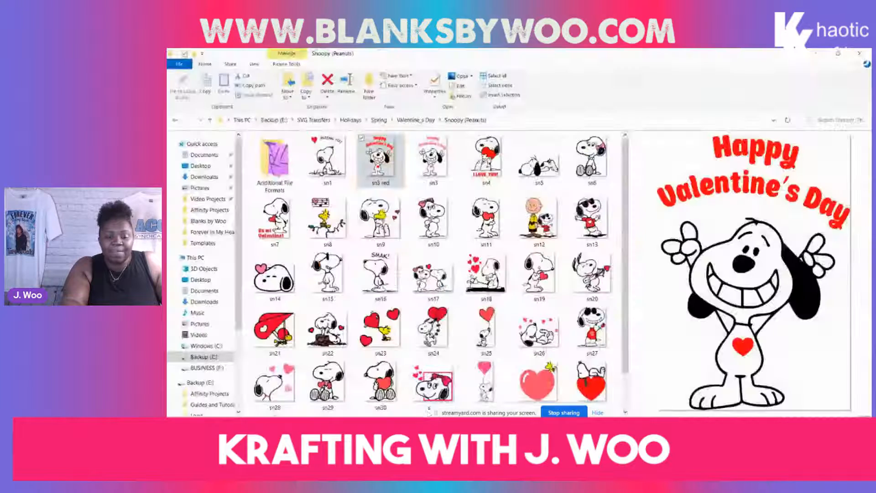
- Drag the PayPal QR image from Downloads in File Explorer onto the canvas, then undo it
click(839, 53)
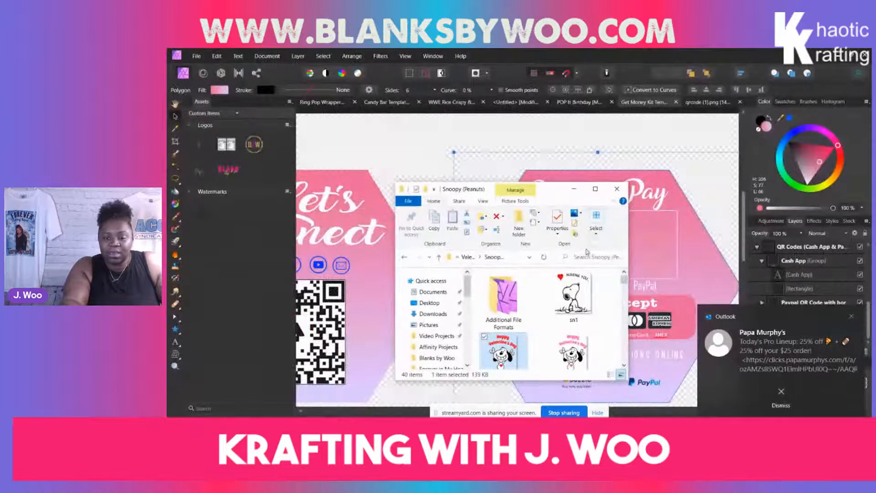
click(433, 314)
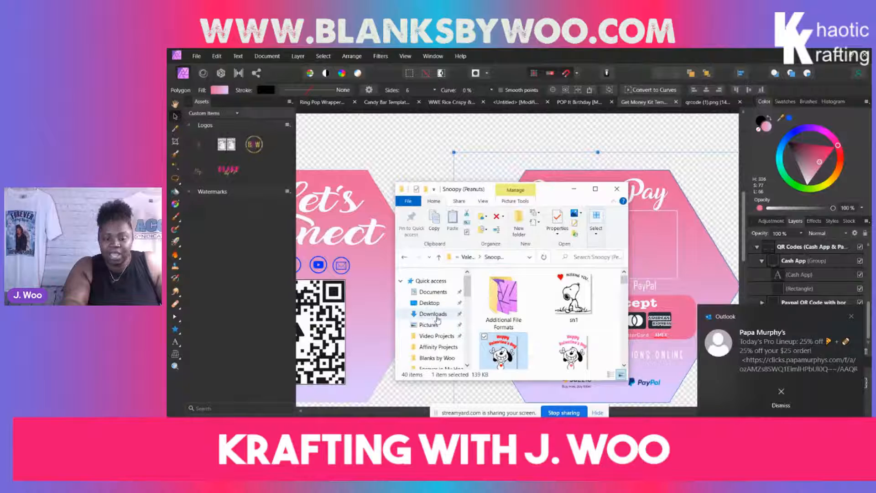
drag(500, 280, 677, 271)
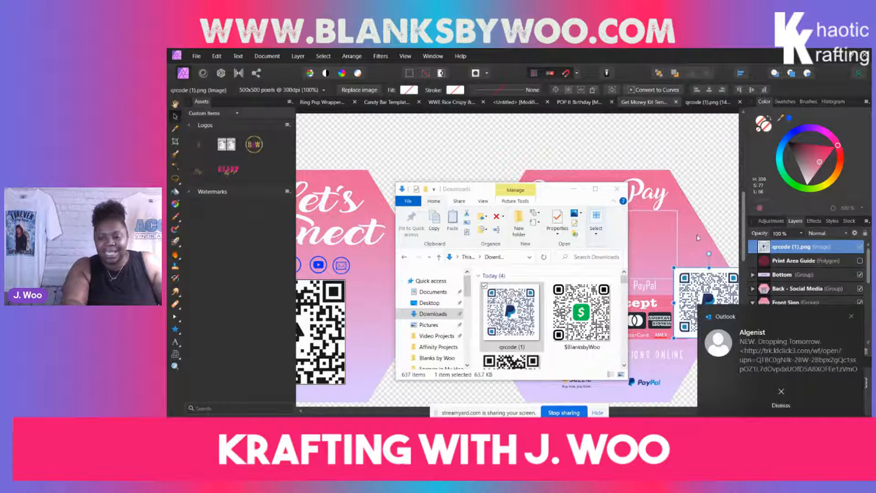
click(851, 316)
key(alt+Tab)
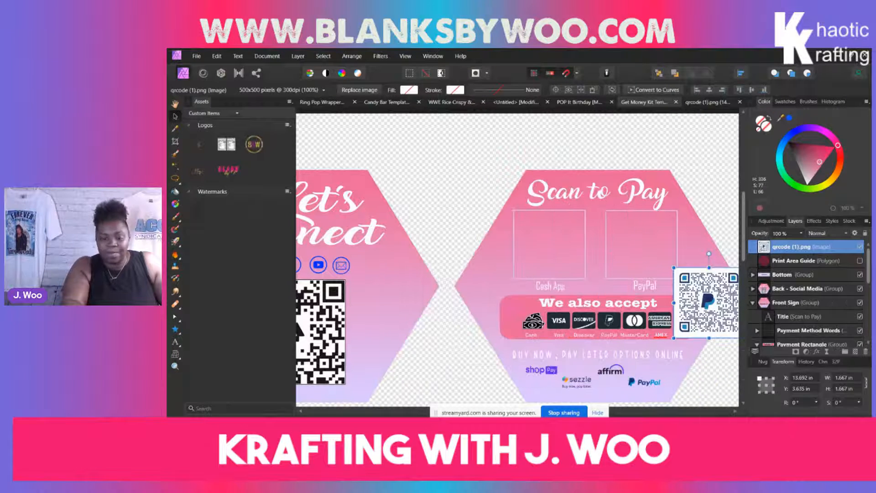
key(ctrl+z)
- Place the Cash App QR code PNG from Downloads and stretch it to fill the Cash App box
click(203, 59)
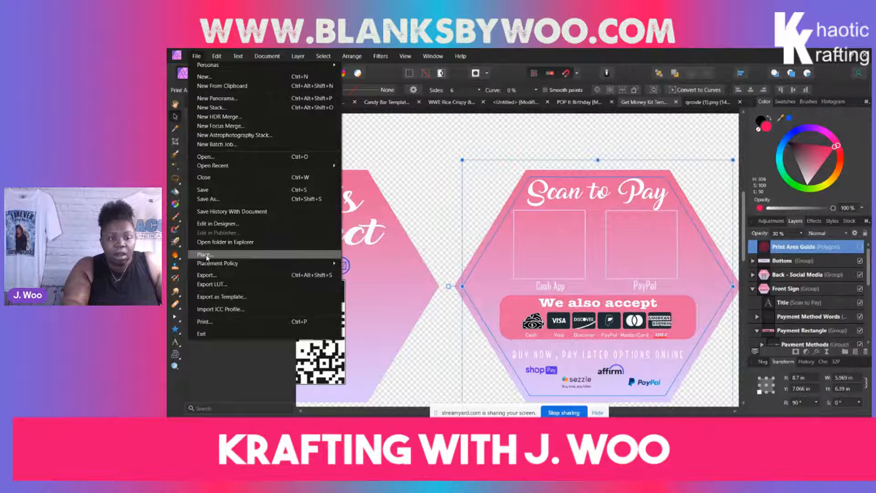
click(205, 255)
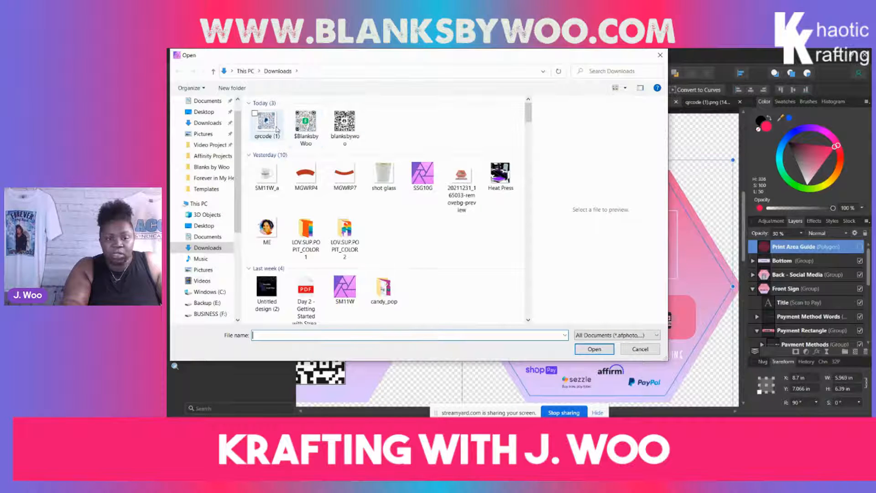
click(293, 120)
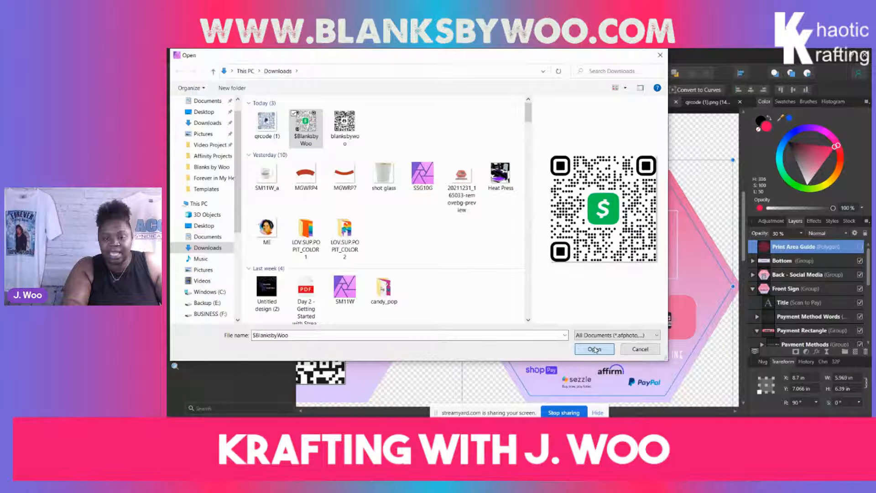
click(594, 349)
key(super)
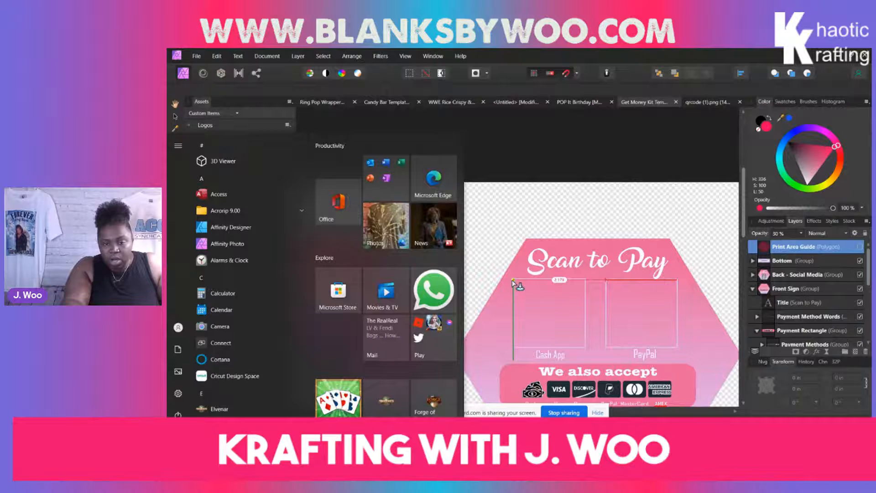
drag(515, 281, 582, 348)
drag(582, 314, 586, 315)
click(587, 198)
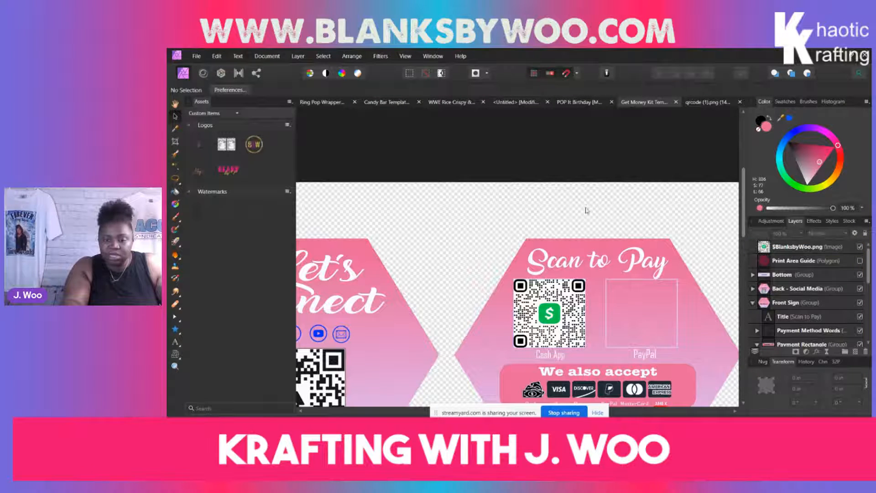
- Start placing an image from the Downloads folder, then cancel the dialog
click(197, 56)
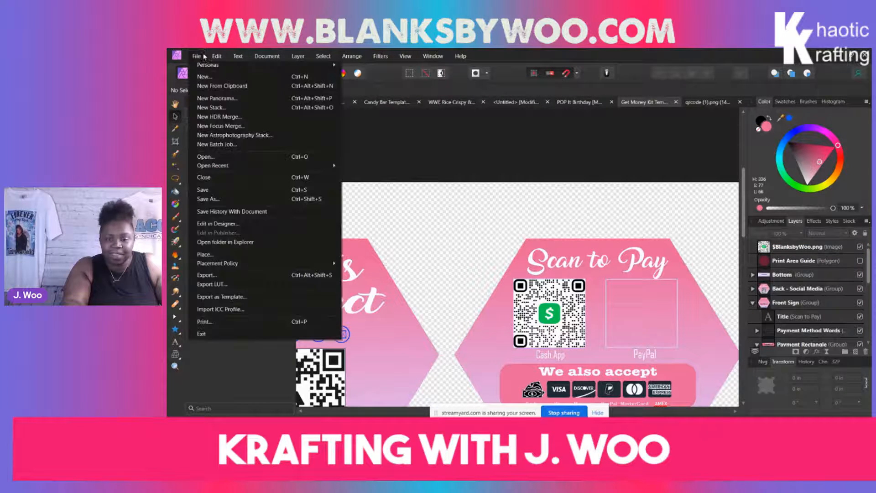
click(226, 257)
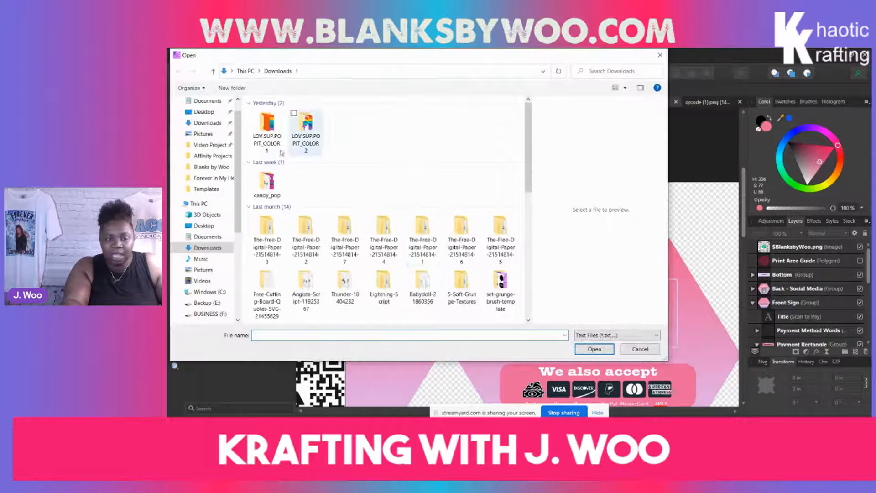
click(204, 123)
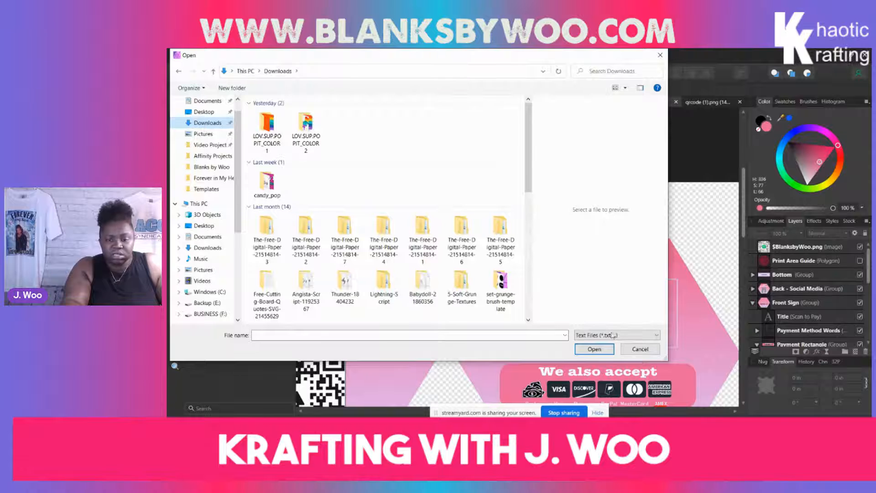
click(636, 349)
- Place qrcode (1).png with file type All Documents and drag it over the PayPal box
click(196, 56)
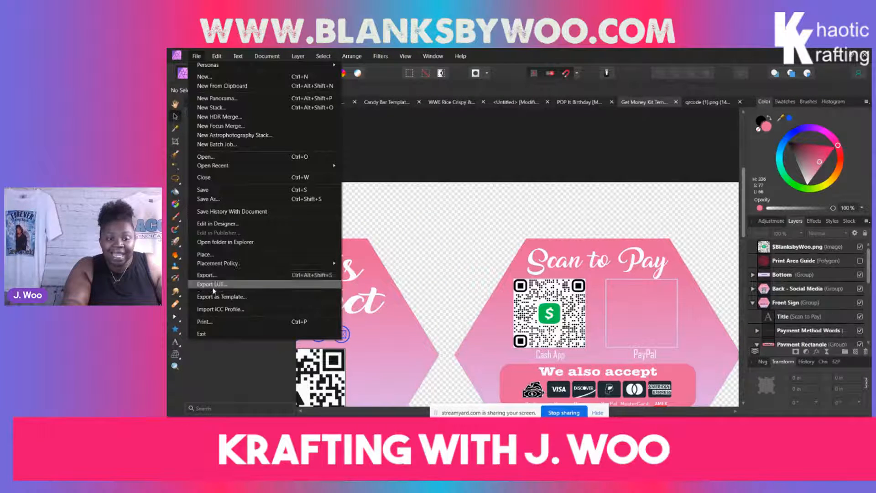
click(213, 256)
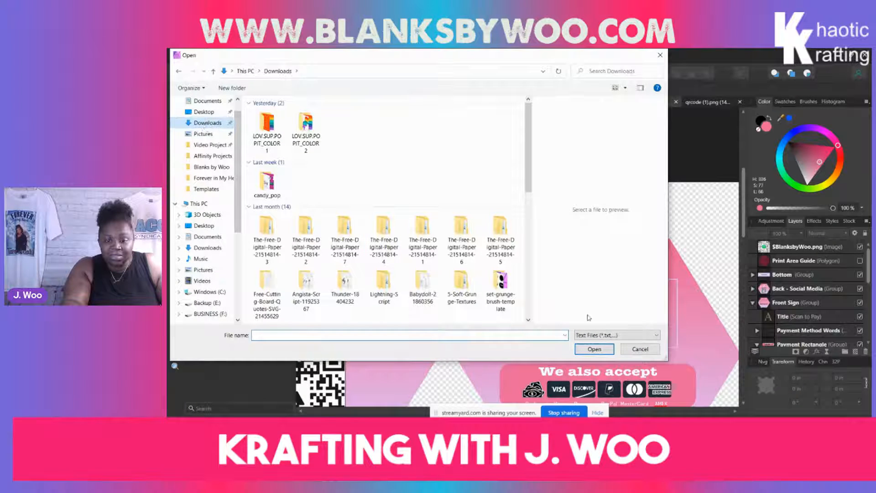
click(598, 335)
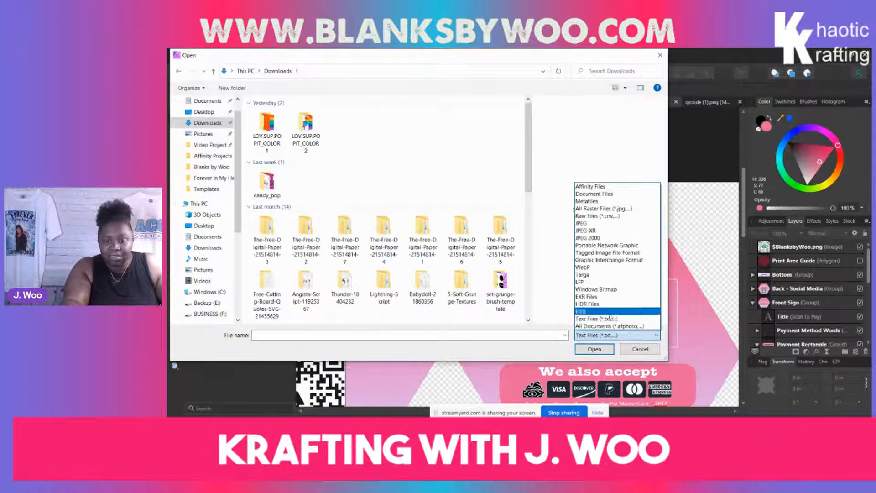
click(597, 326)
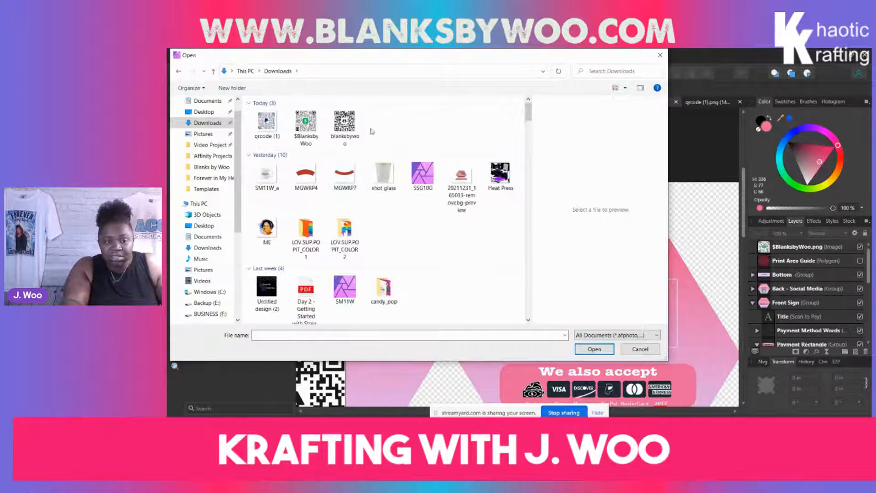
click(344, 123)
click(305, 124)
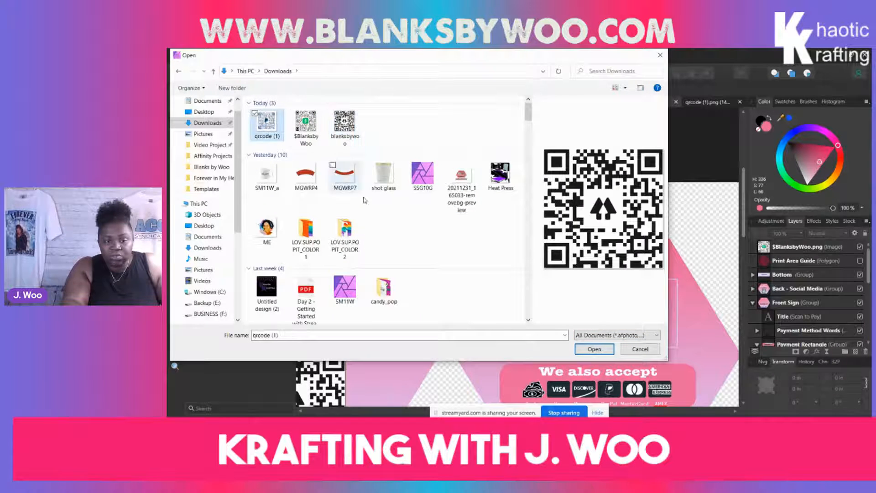
click(594, 350)
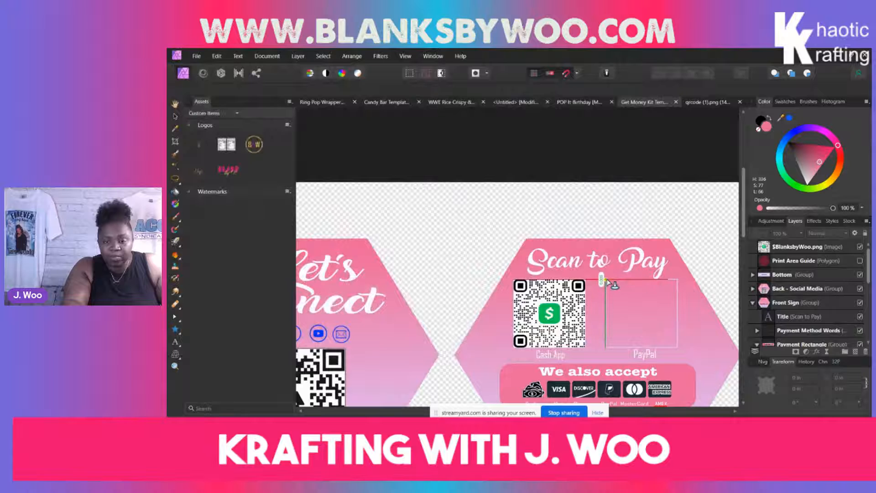
drag(607, 280, 678, 350)
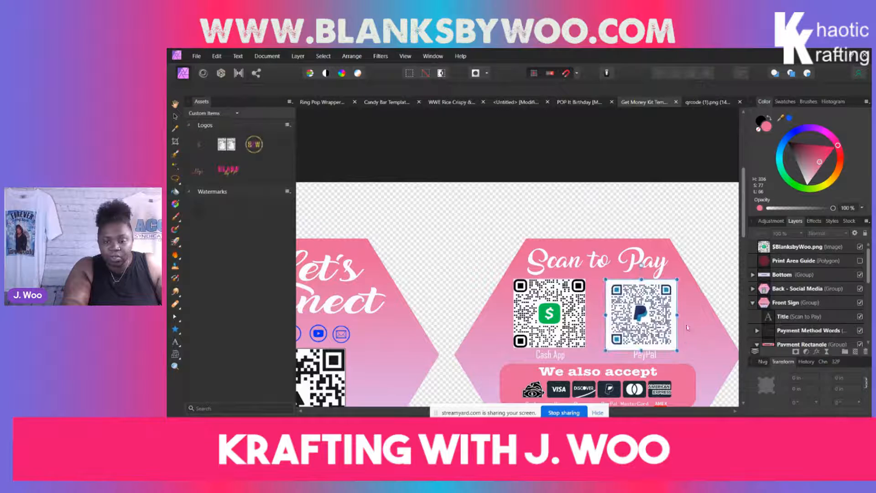
click(715, 247)
scroll(662, 242, up, 2)
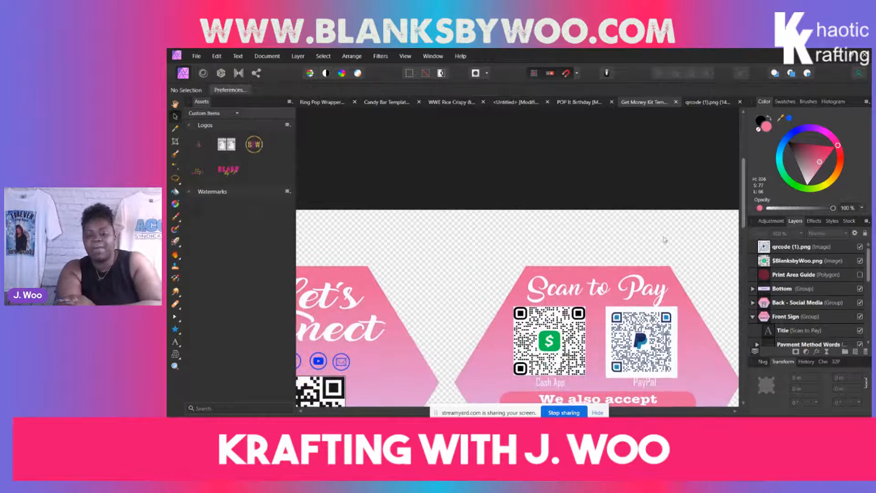
scroll(640, 240, down, 3)
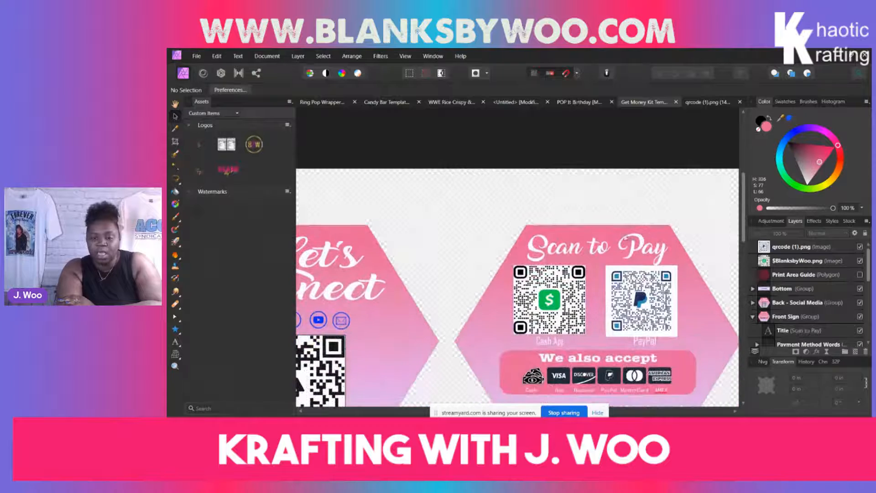
scroll(607, 240, down, 1)
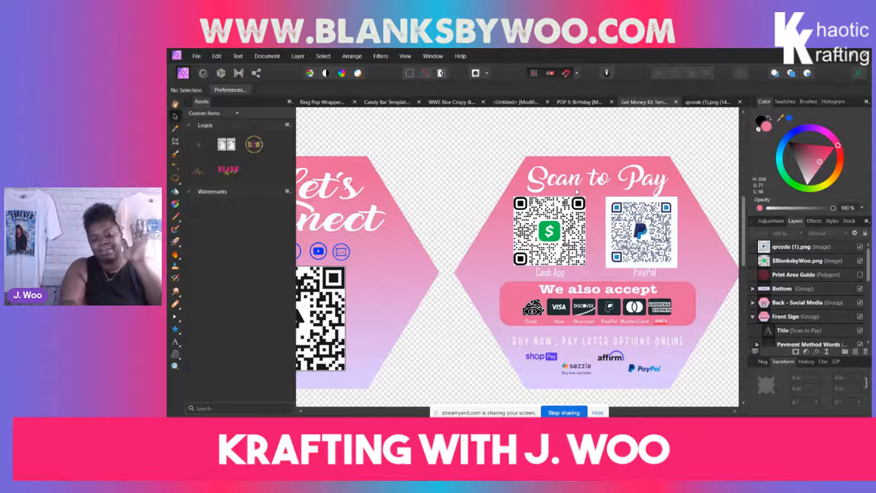
scroll(576, 192, down, 1)
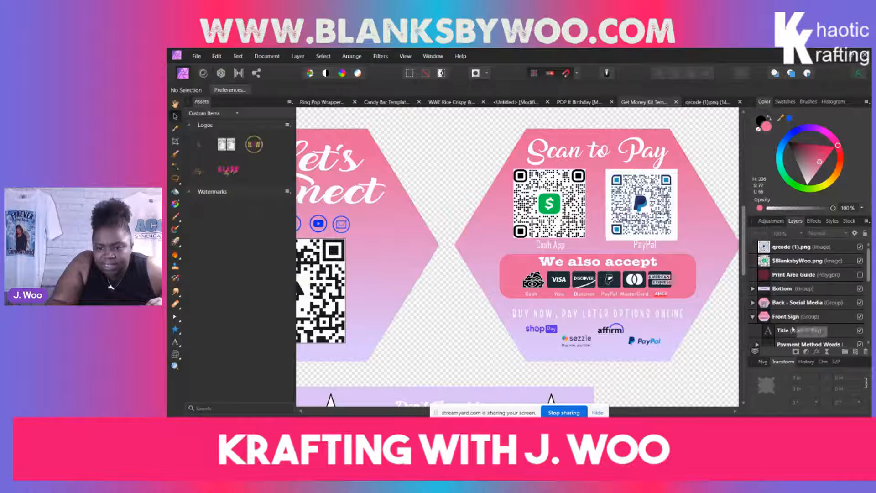
scroll(794, 329, down, 3)
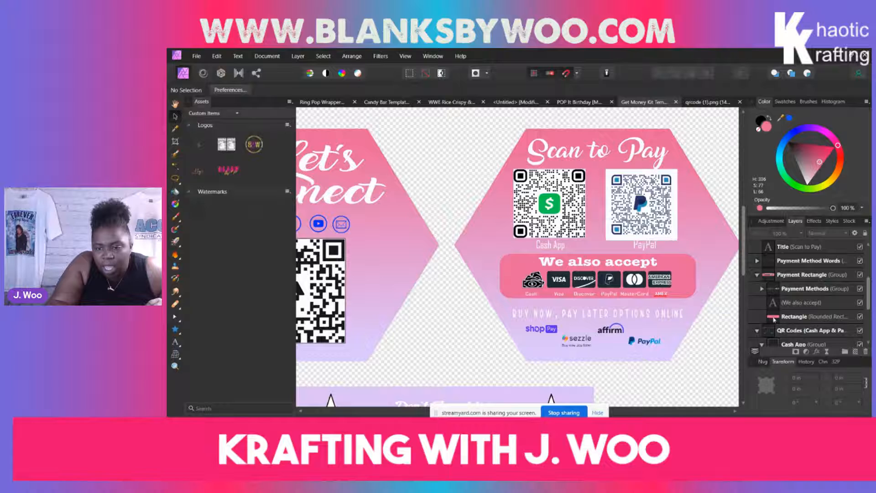
scroll(756, 332, down, 2)
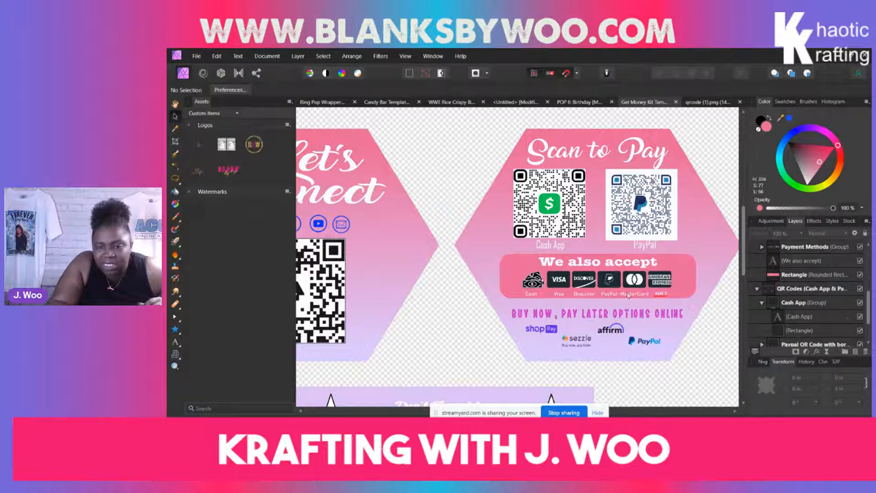
click(651, 219)
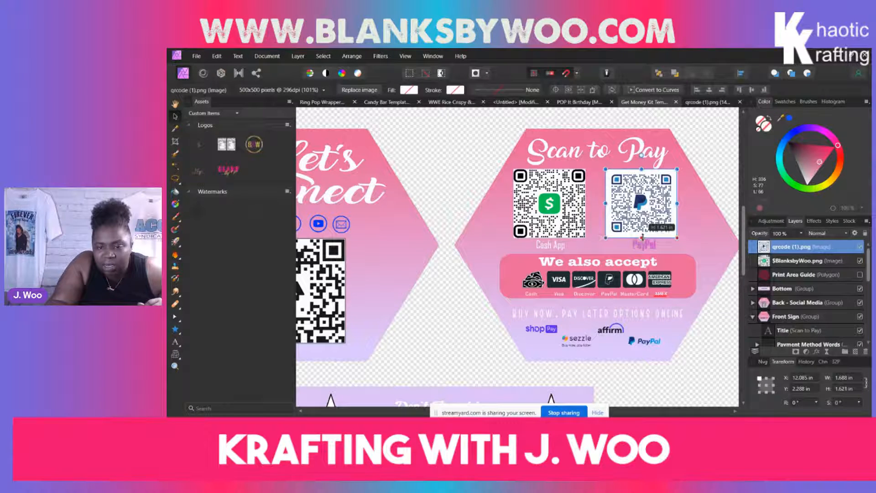
- Stretch the PayPal QR image slightly, then delete both the PayPal and Cash App QR images
drag(642, 232, 641, 238)
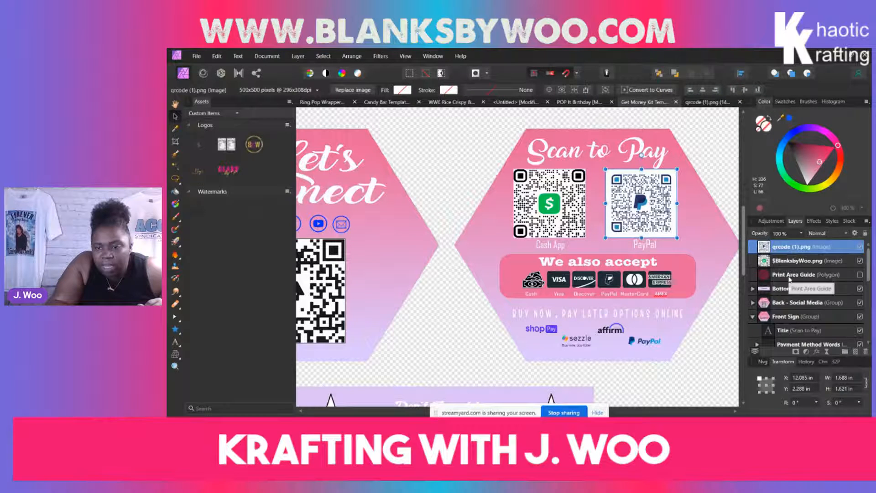
scroll(799, 325, down, 3)
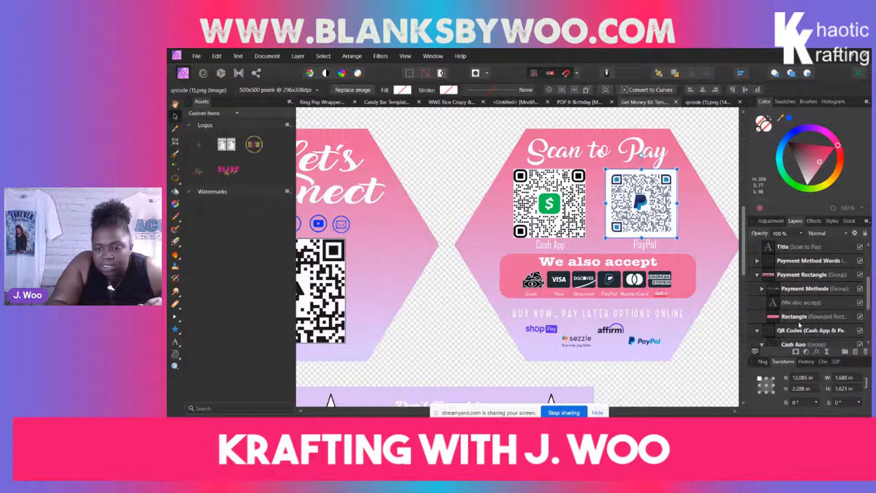
key(Delete)
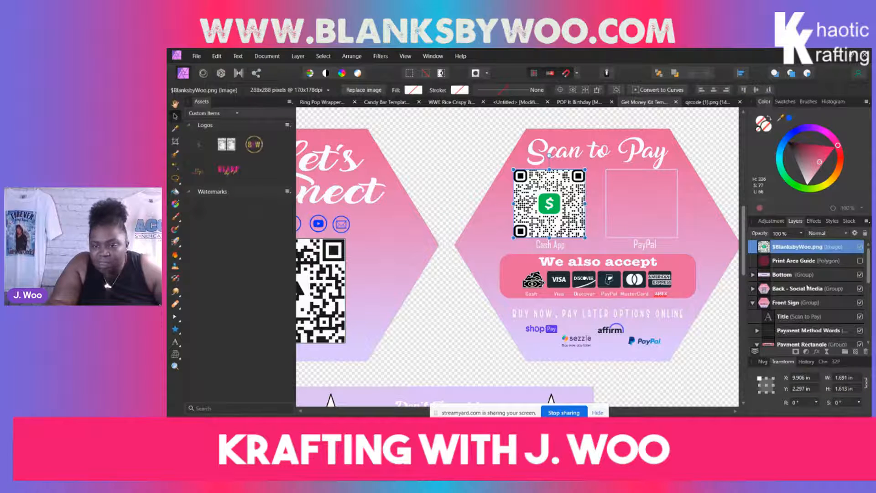
key(Delete)
scroll(798, 306, down, 3)
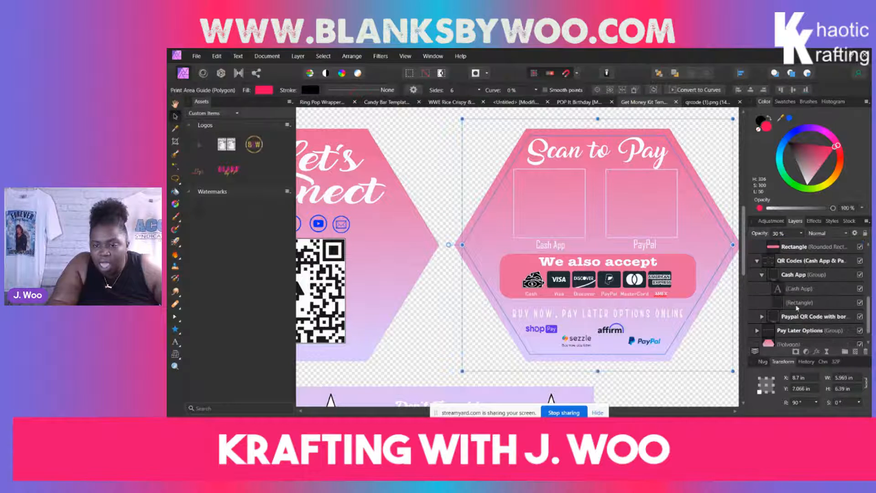
scroll(803, 278, up, 5)
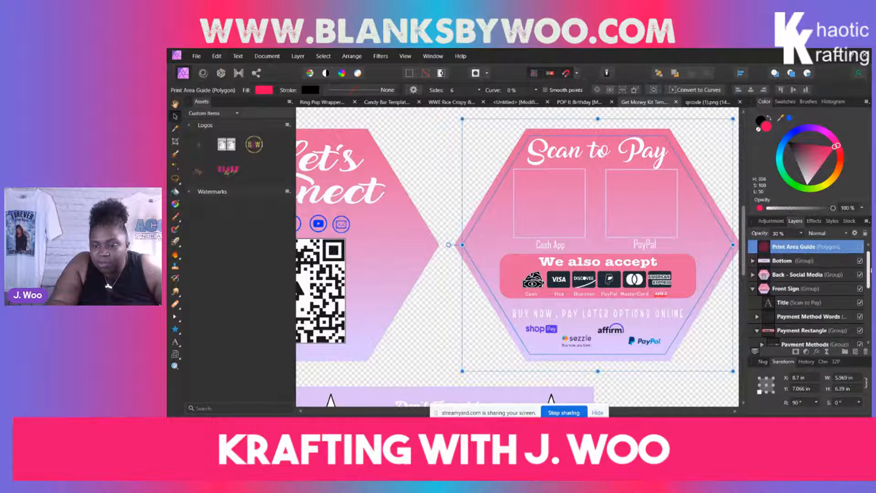
scroll(868, 269, down, 3)
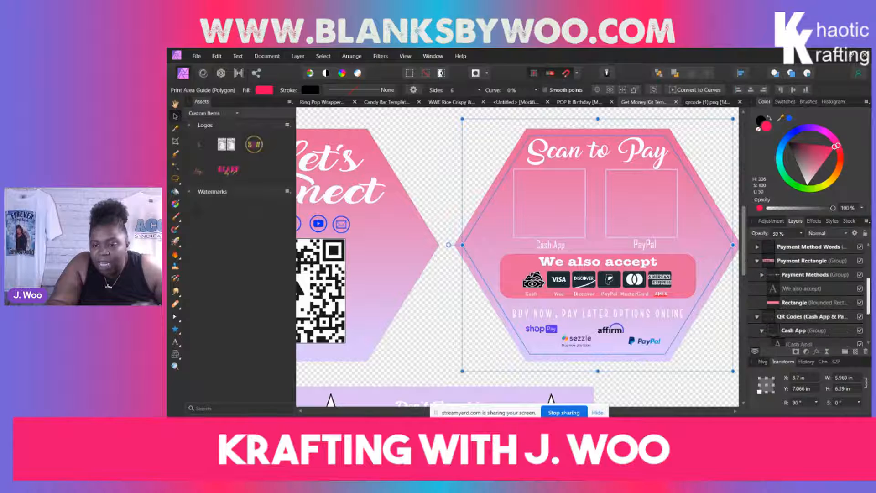
scroll(867, 292, down, 2)
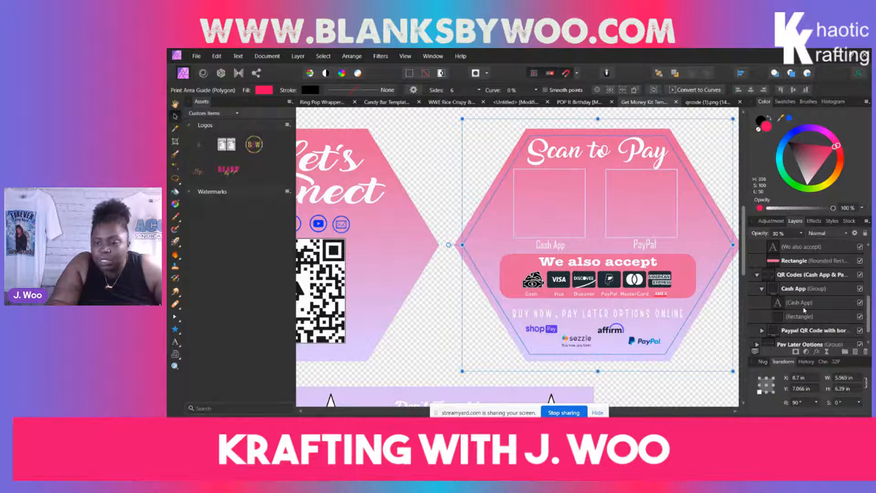
click(804, 304)
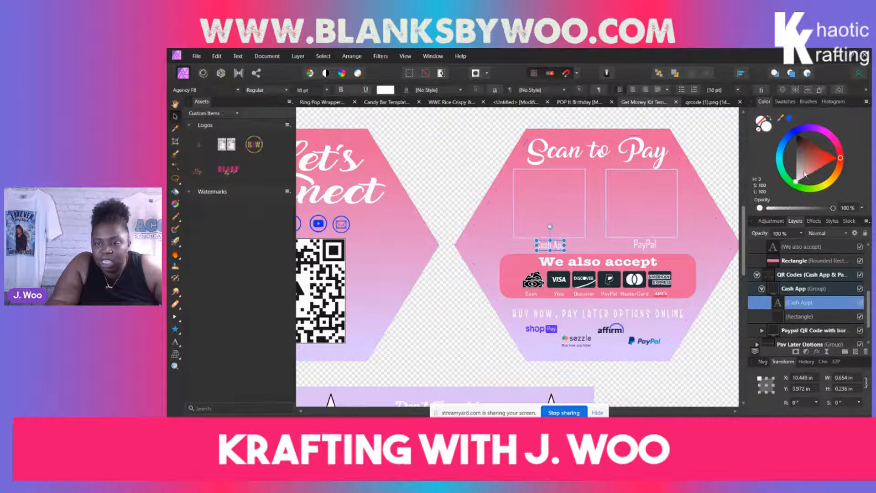
- Revert the Cash App label to white, collapse QR Codes, and hide the Pay Later Options group
click(839, 158)
key(ctrl+z)
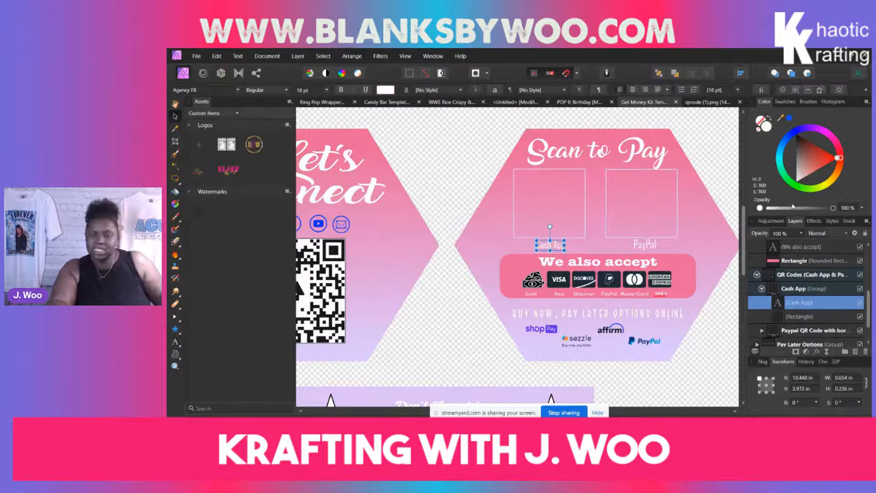
scroll(800, 318, down, 1)
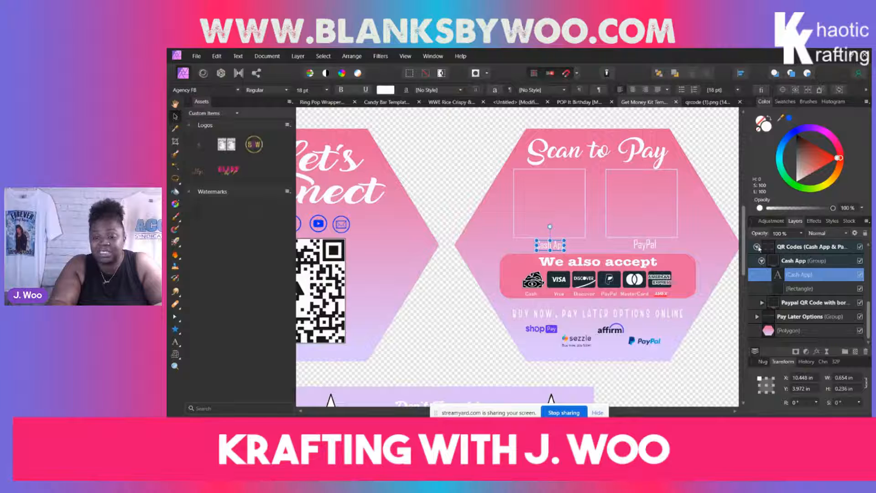
click(758, 245)
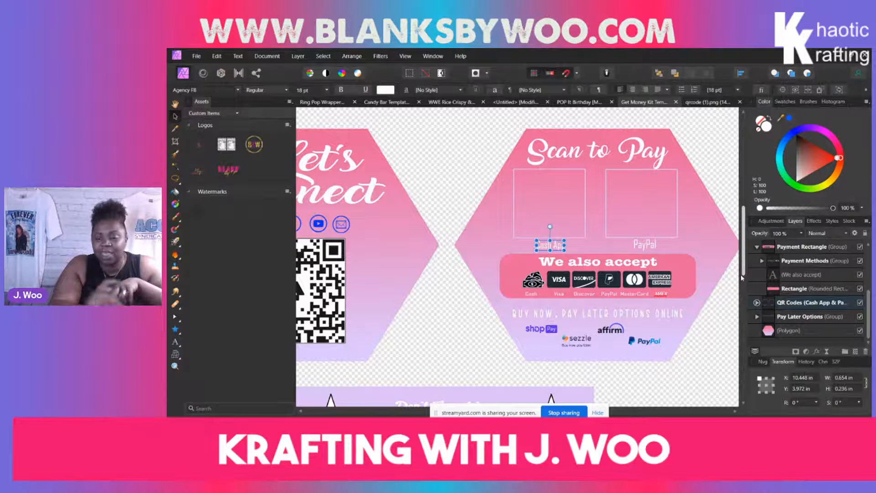
click(860, 316)
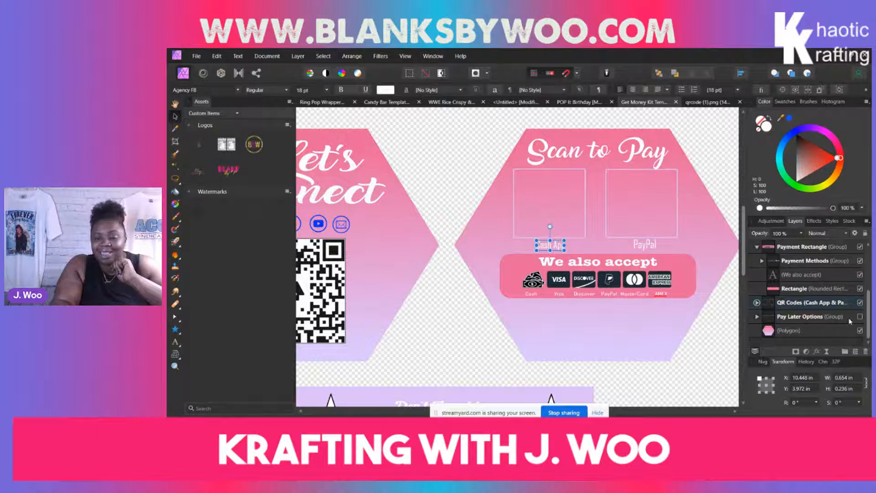
- Drag a saved logo from Assets below the Cash App frame, resize it, then delete it
drag(199, 147, 598, 329)
drag(628, 299, 657, 271)
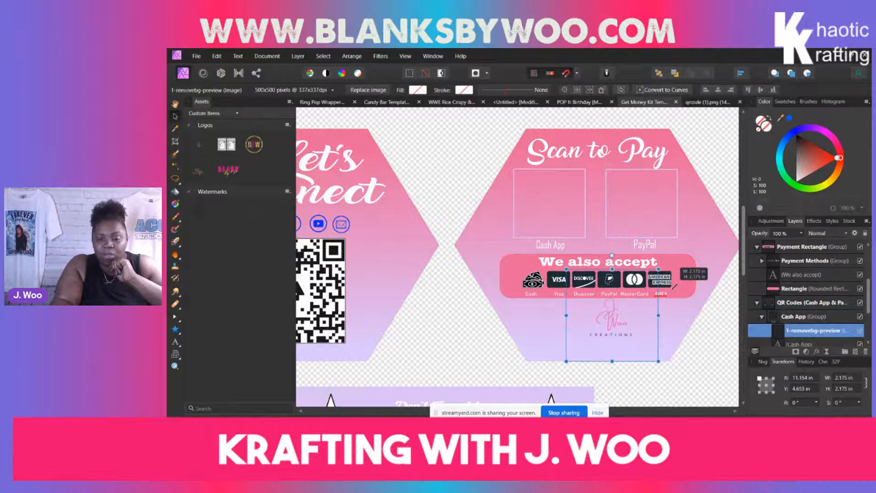
drag(616, 316, 606, 327)
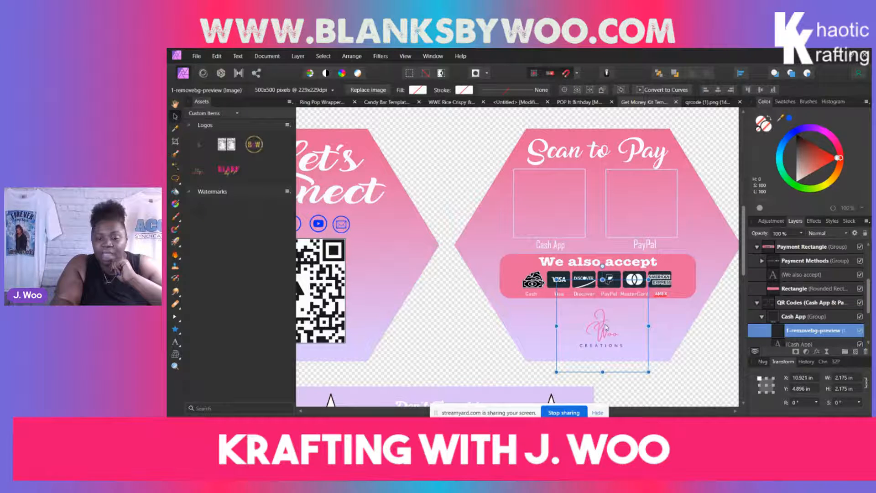
click(702, 376)
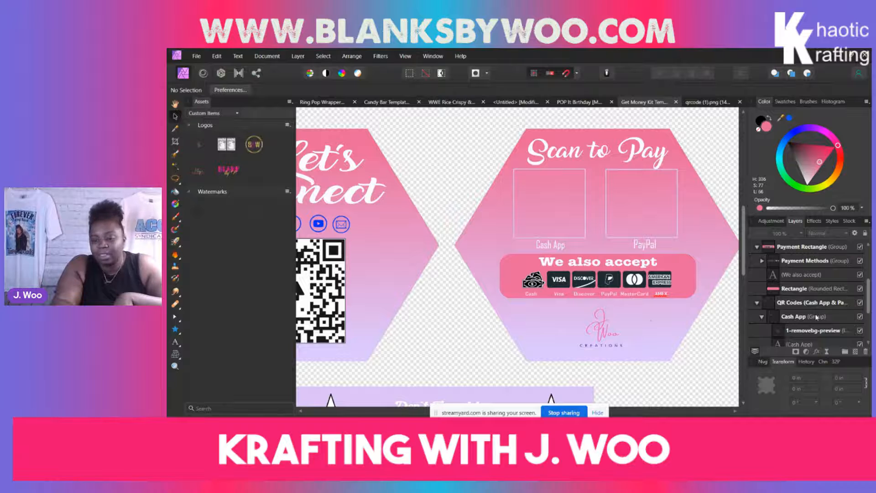
click(599, 327)
double_click(598, 326)
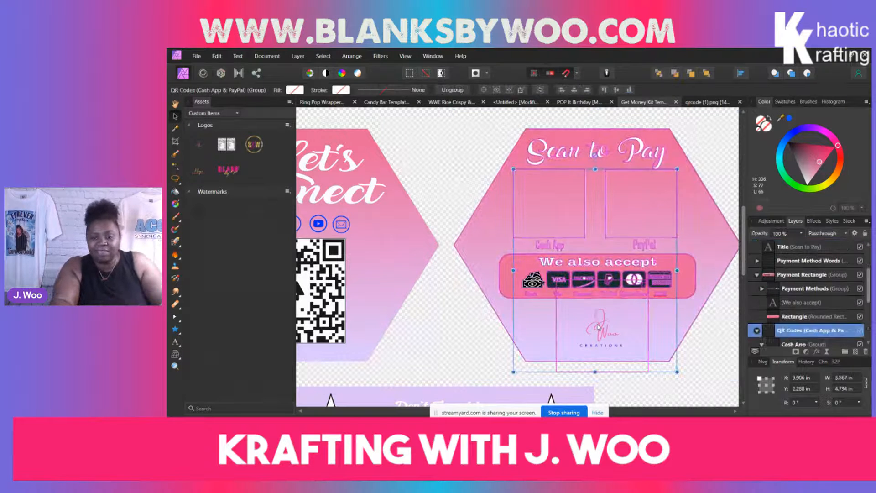
click(598, 326)
key(Delete)
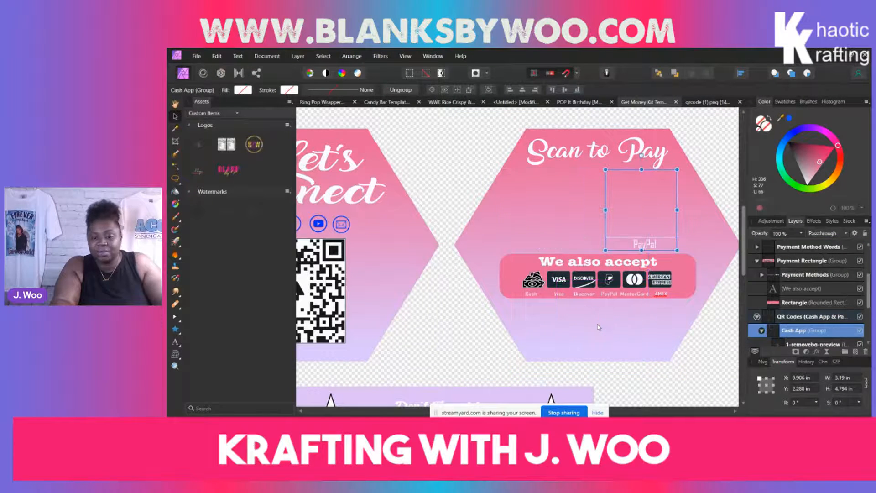
key(ctrl+z)
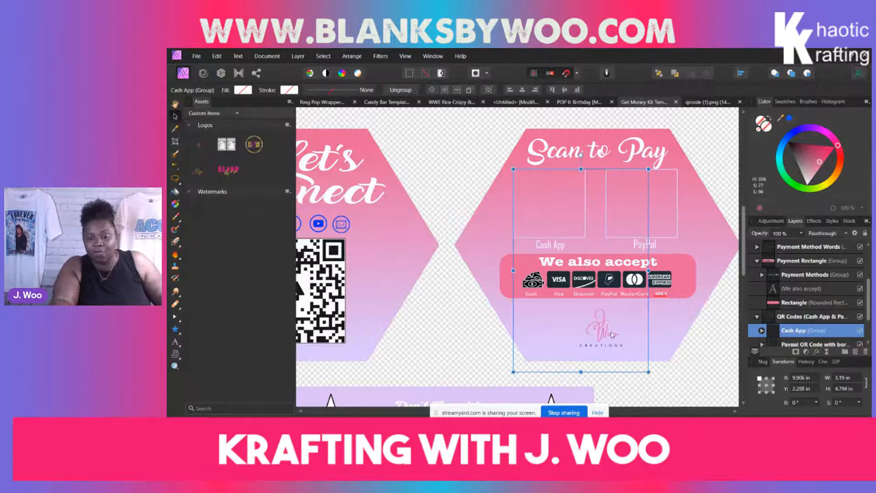
click(610, 334)
key(Delete)
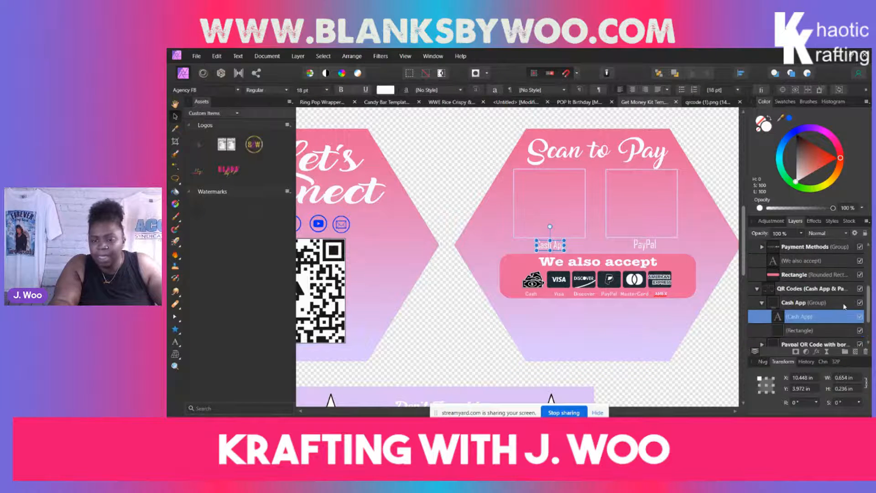
- Make the Pay Later Options group visible again and collapse Front Sign in Layers
scroll(846, 310, down, 3)
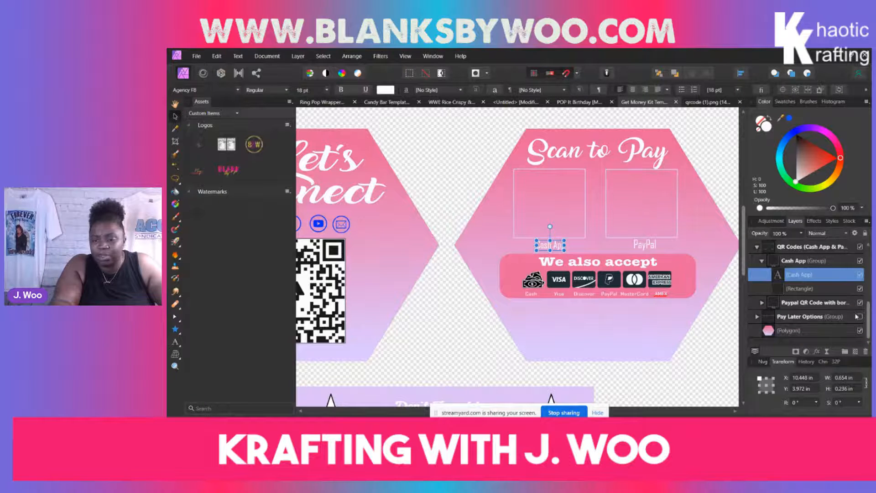
click(860, 316)
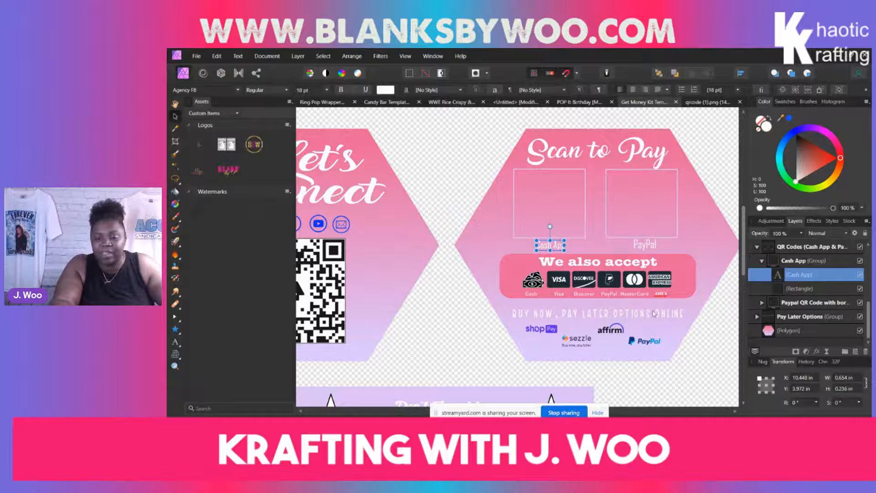
click(600, 314)
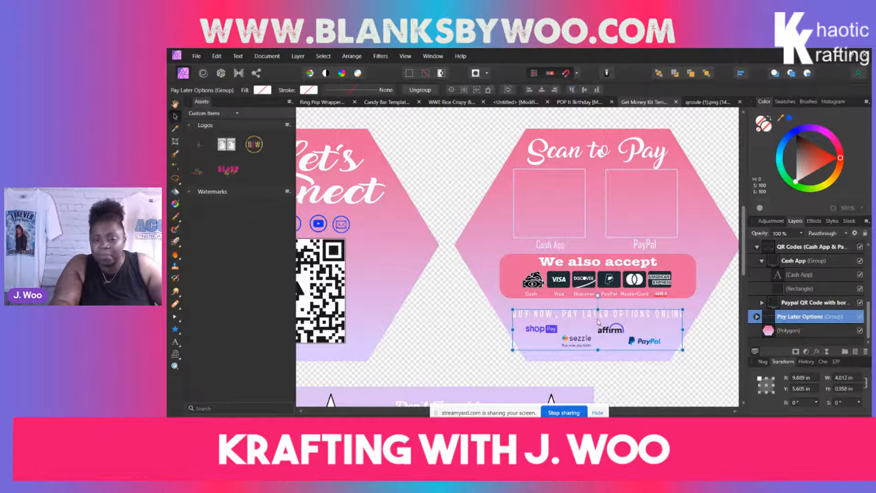
double_click(600, 315)
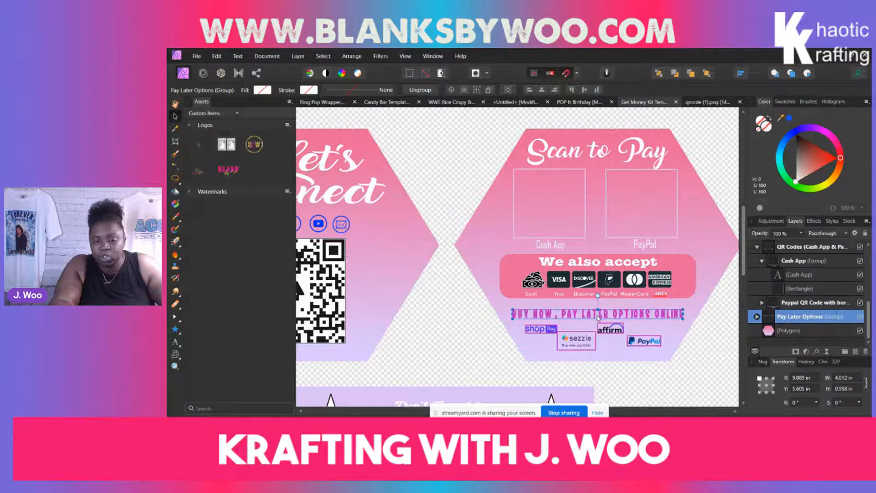
scroll(841, 323, down, 3)
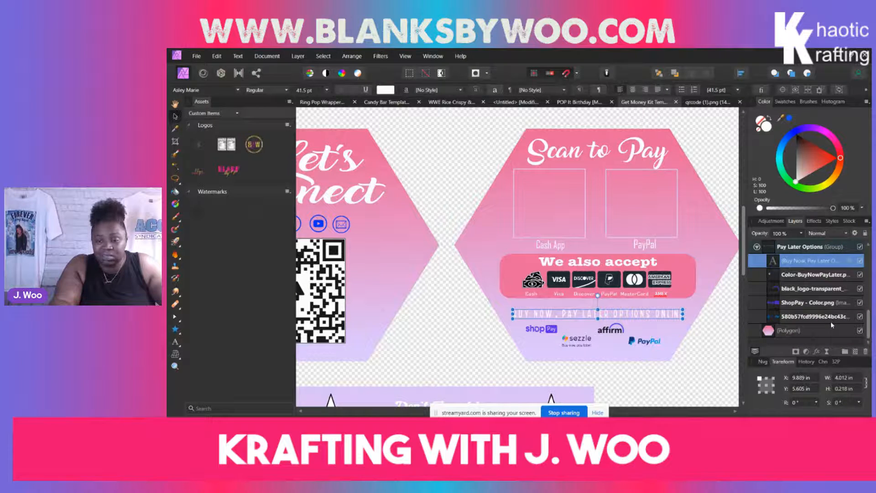
scroll(831, 322, up, 5)
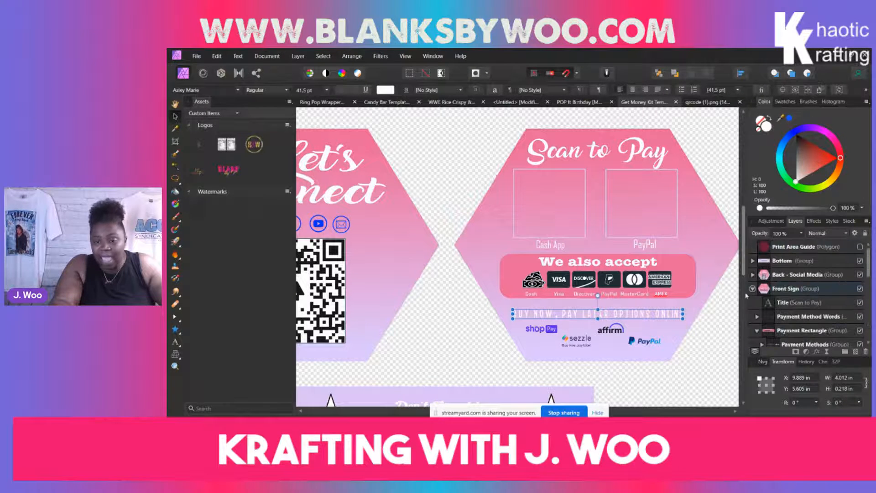
click(752, 289)
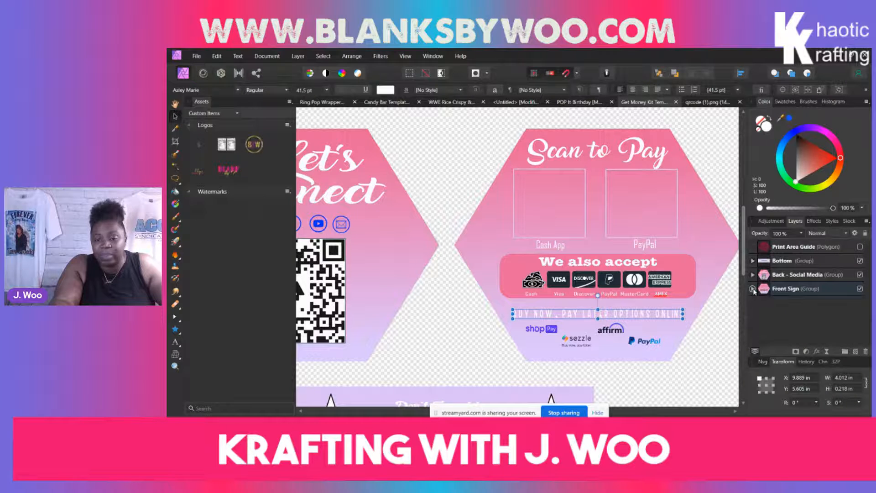